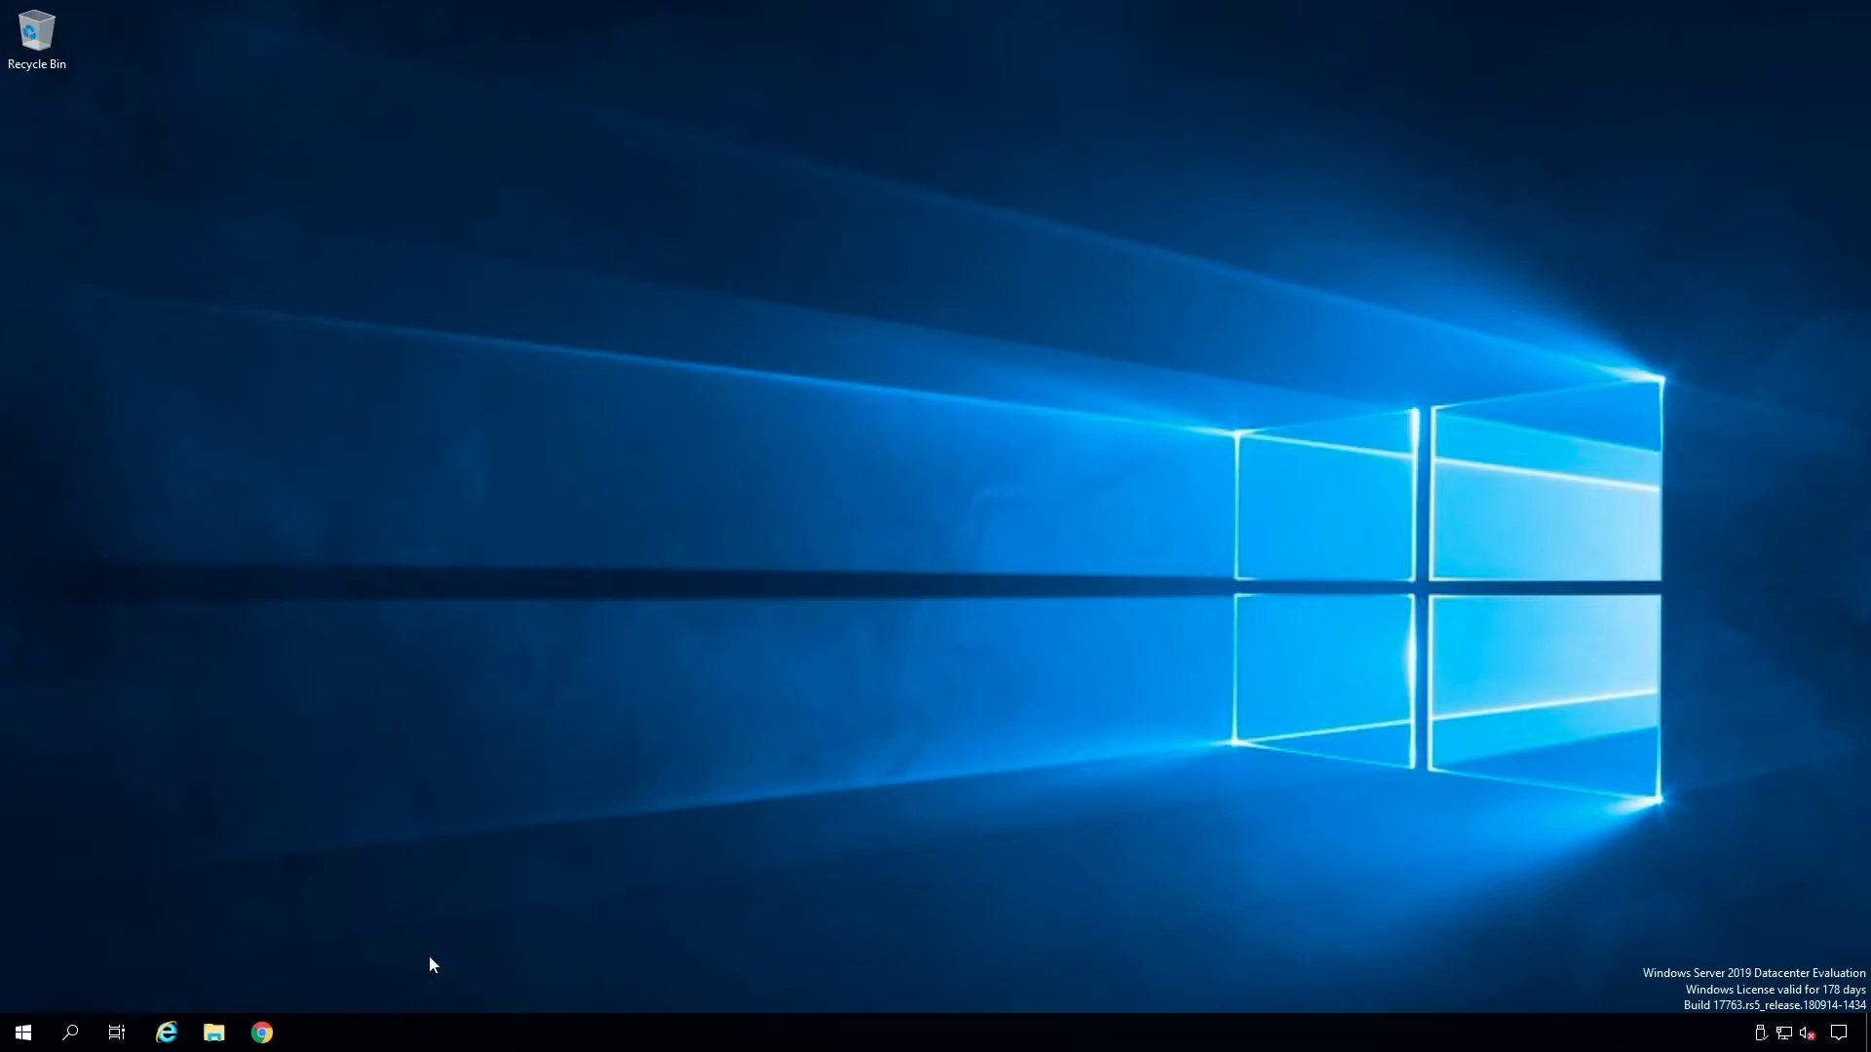
# Open Chrome, search Google for "node red" and open the official Node-RED website
pyautogui.click(263, 1032)
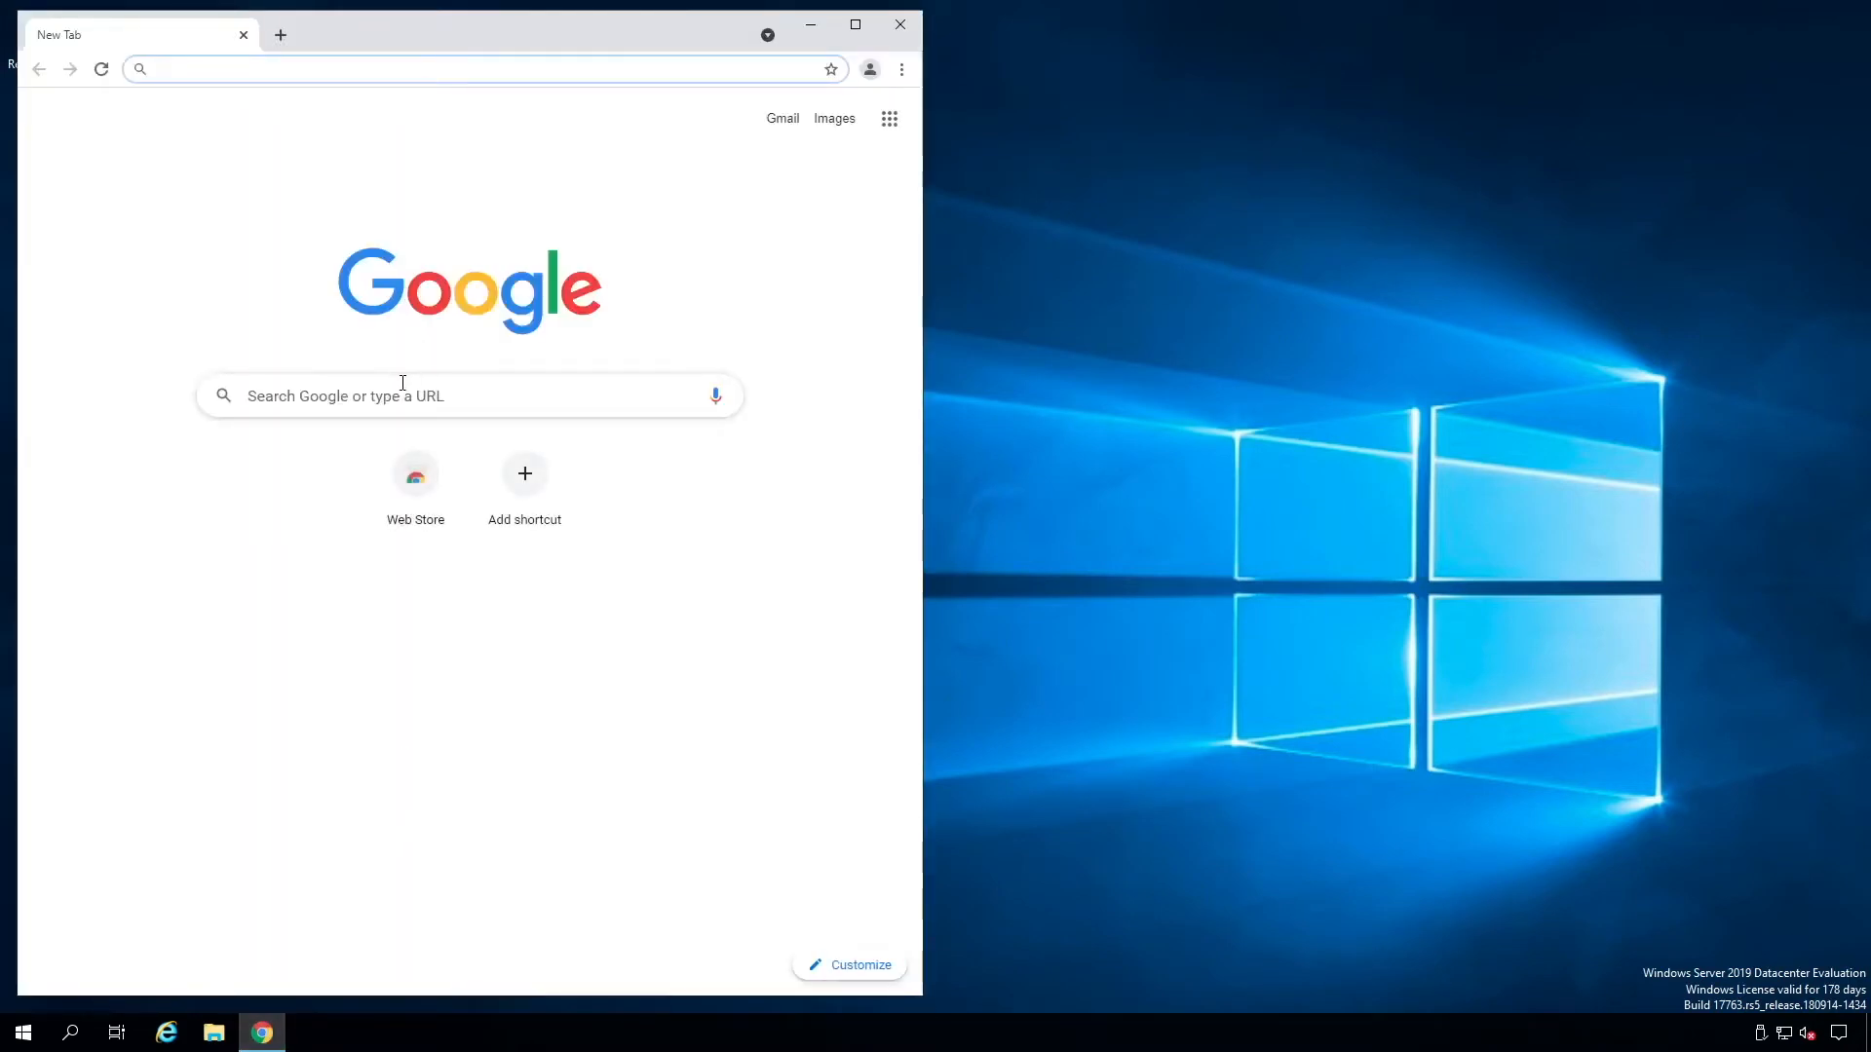
pyautogui.click(401, 384)
pyautogui.write('n')
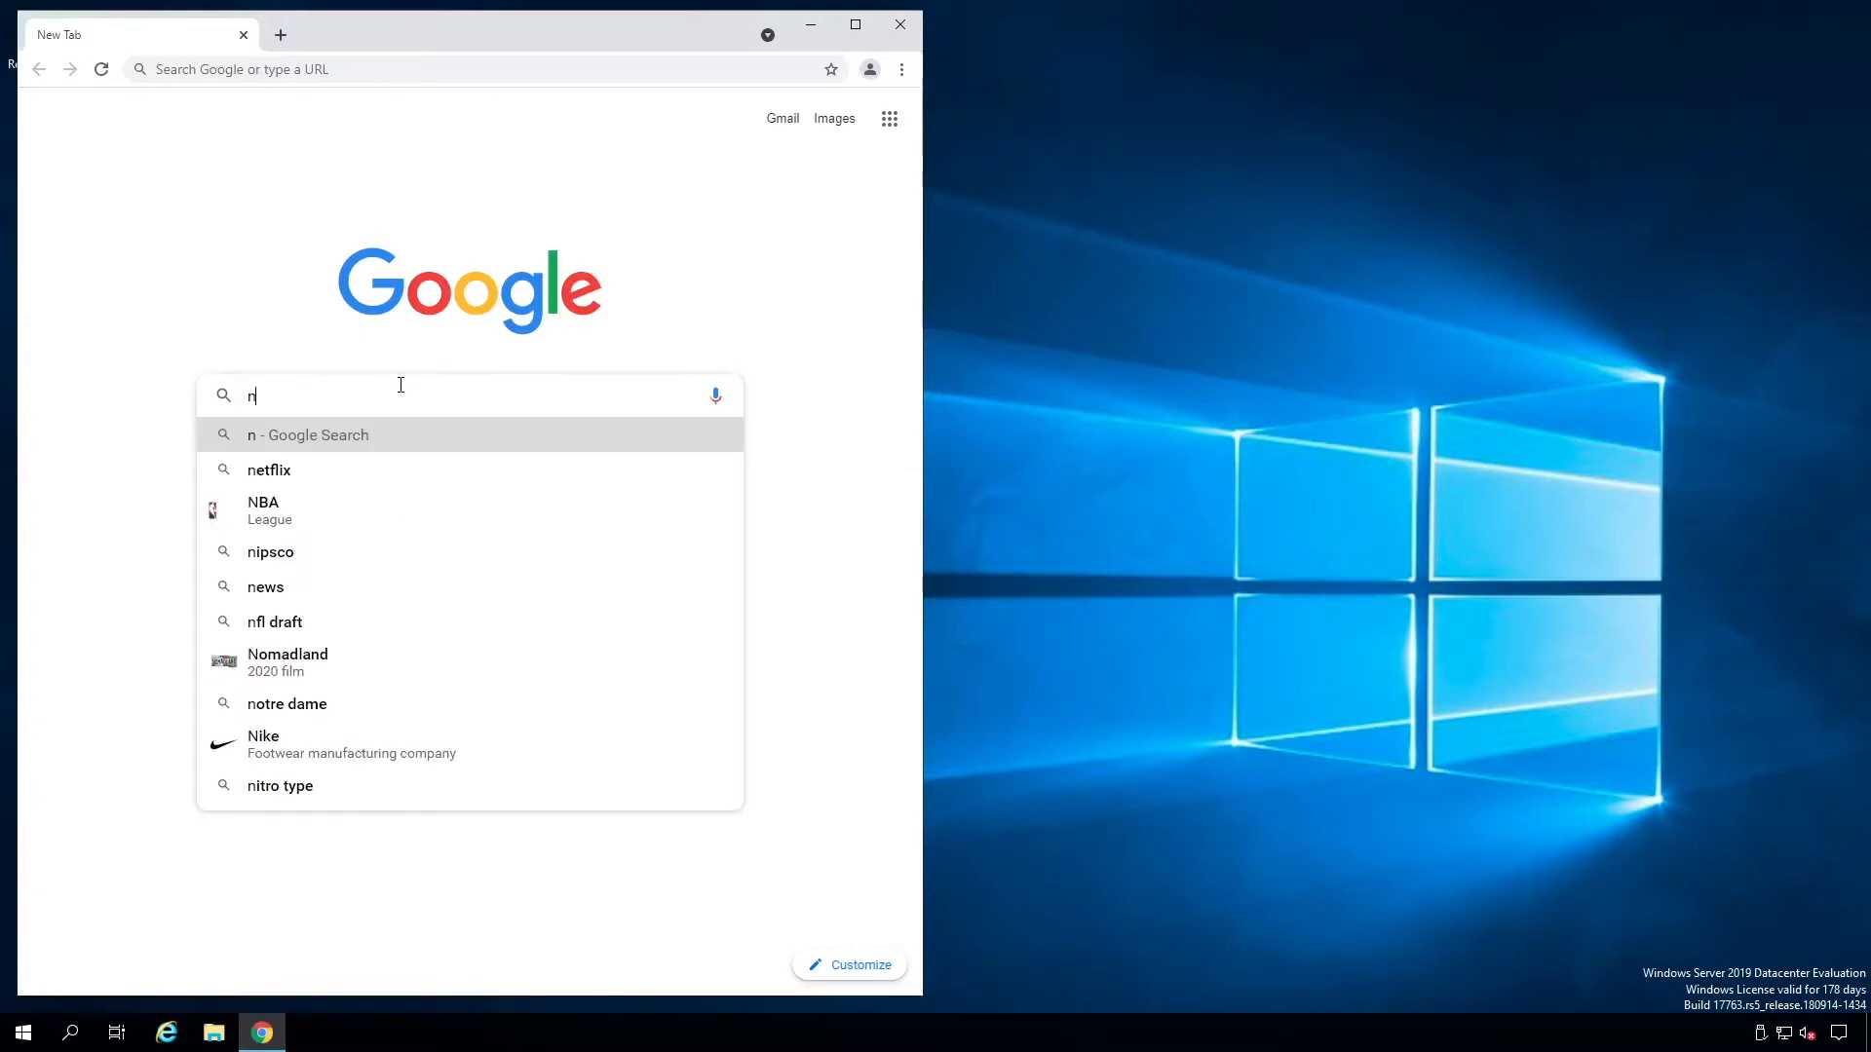
pyautogui.write('ode red')
pyautogui.press('Return')
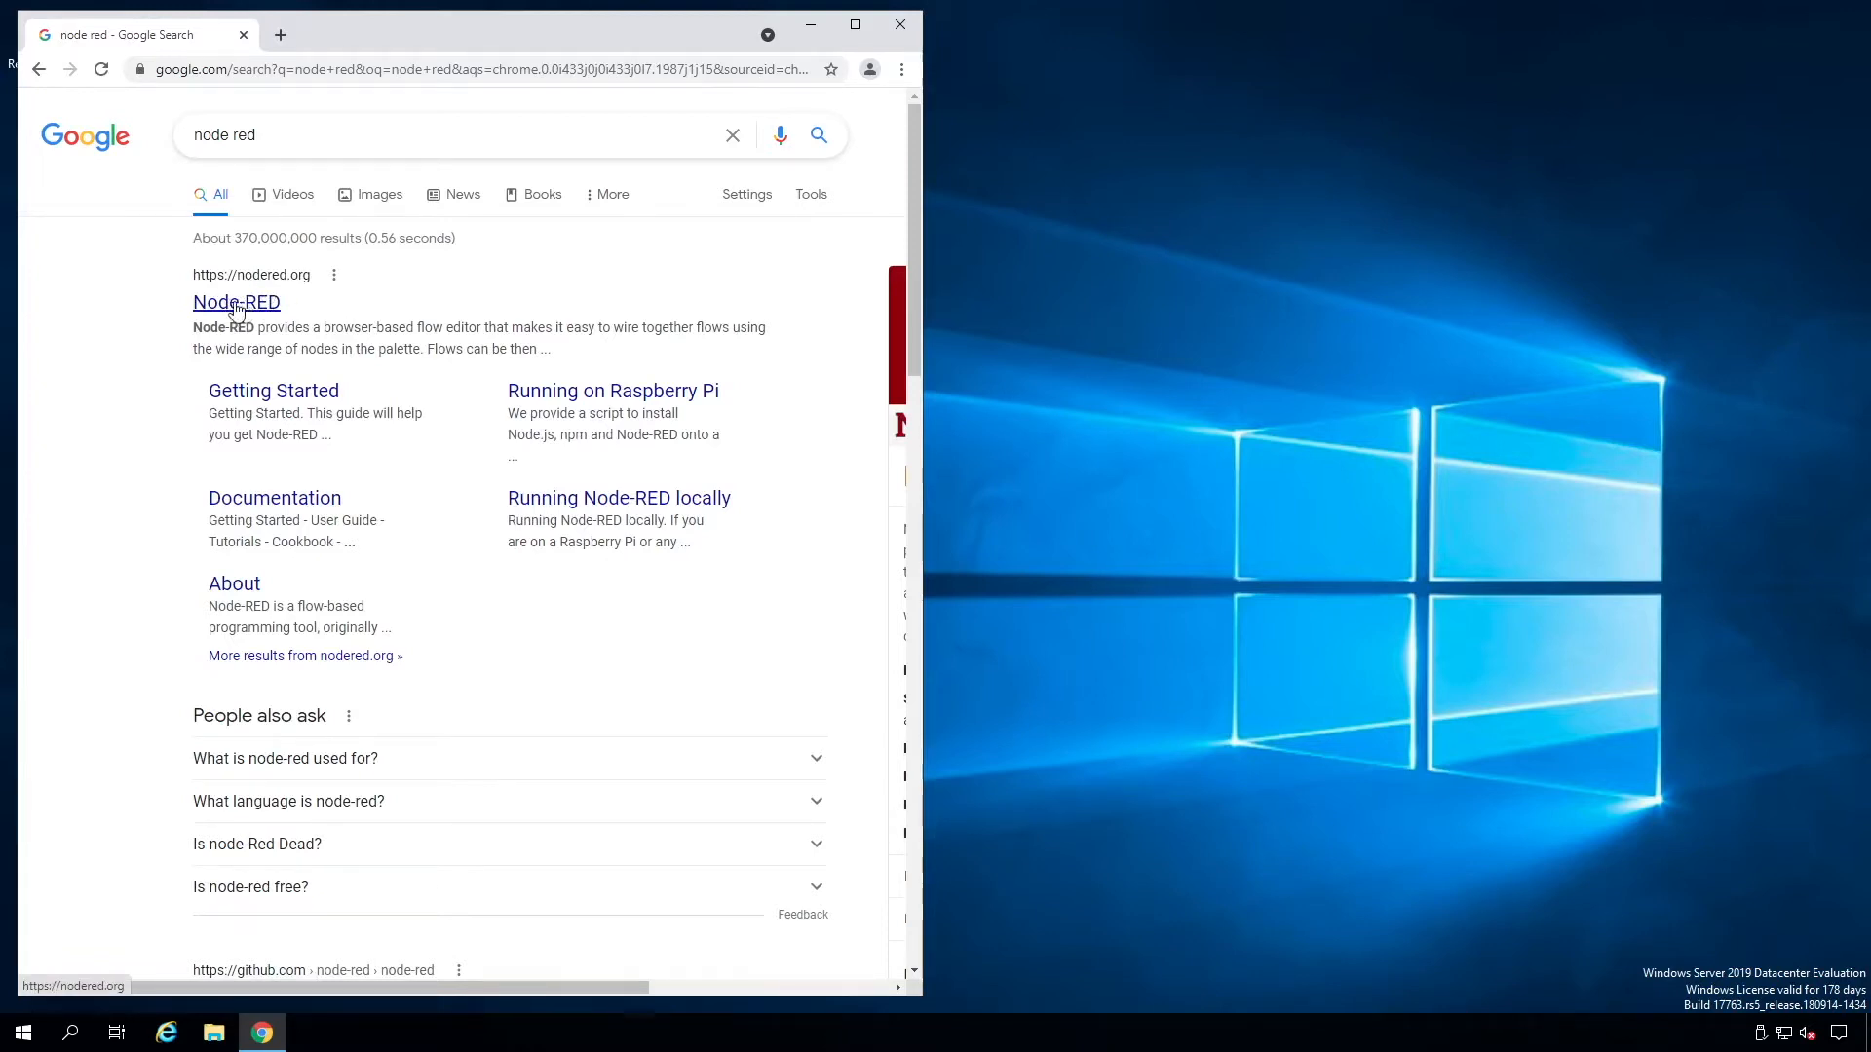
pyautogui.click(230, 305)
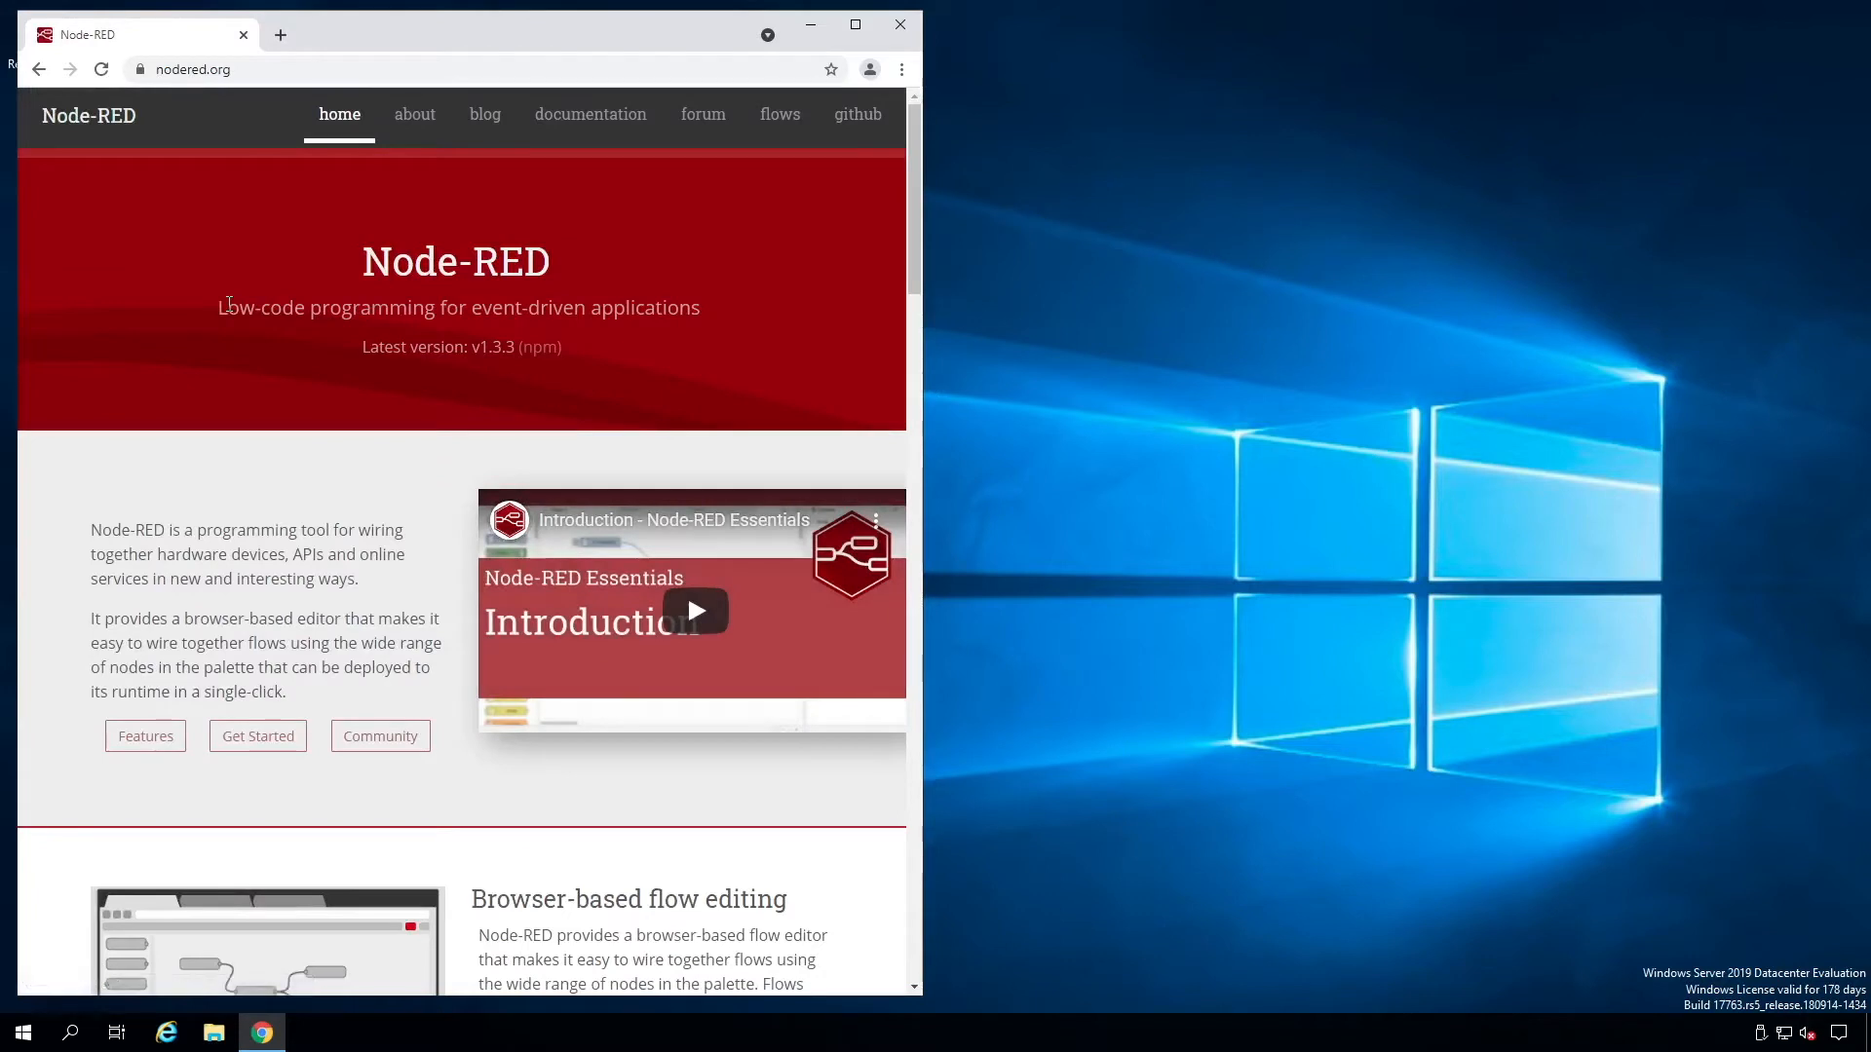
# In the Node-RED documentation, go through Getting Started and Running locally to the detailed Windows installation instructions
pyautogui.click(590, 125)
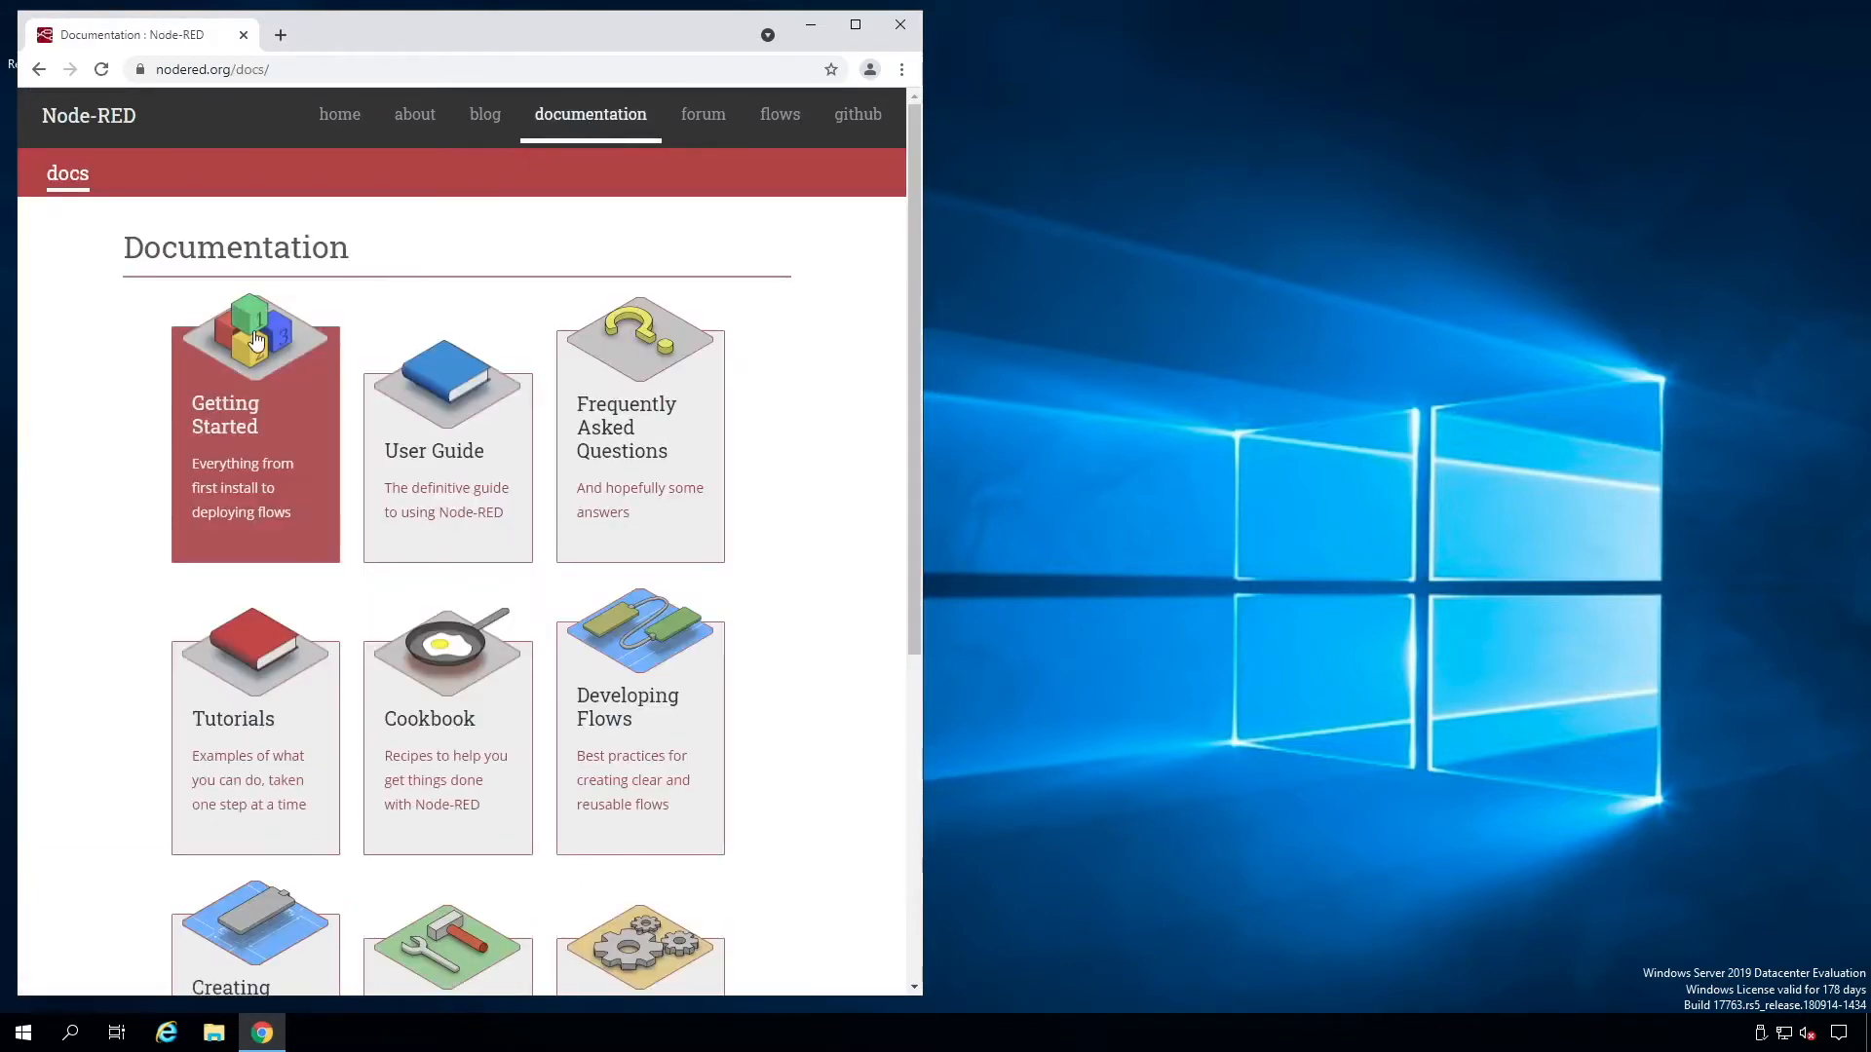
pyautogui.click(255, 338)
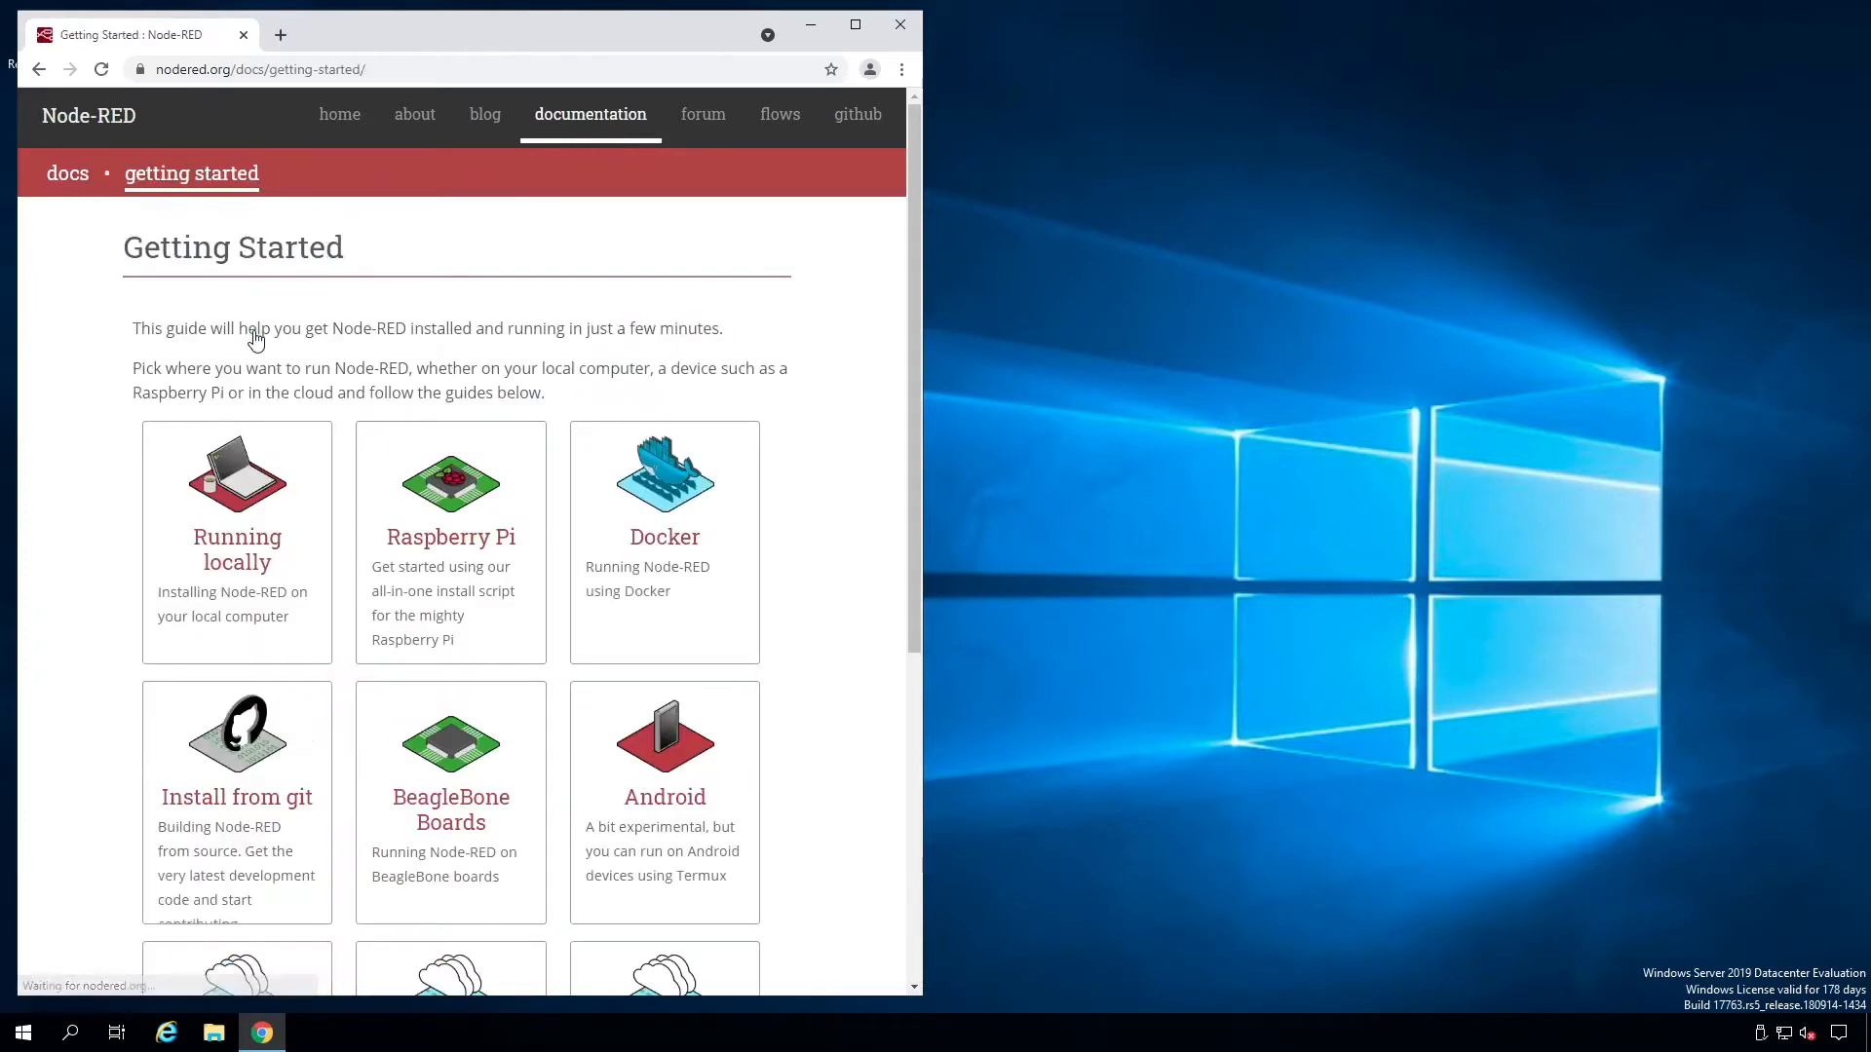
pyautogui.click(231, 497)
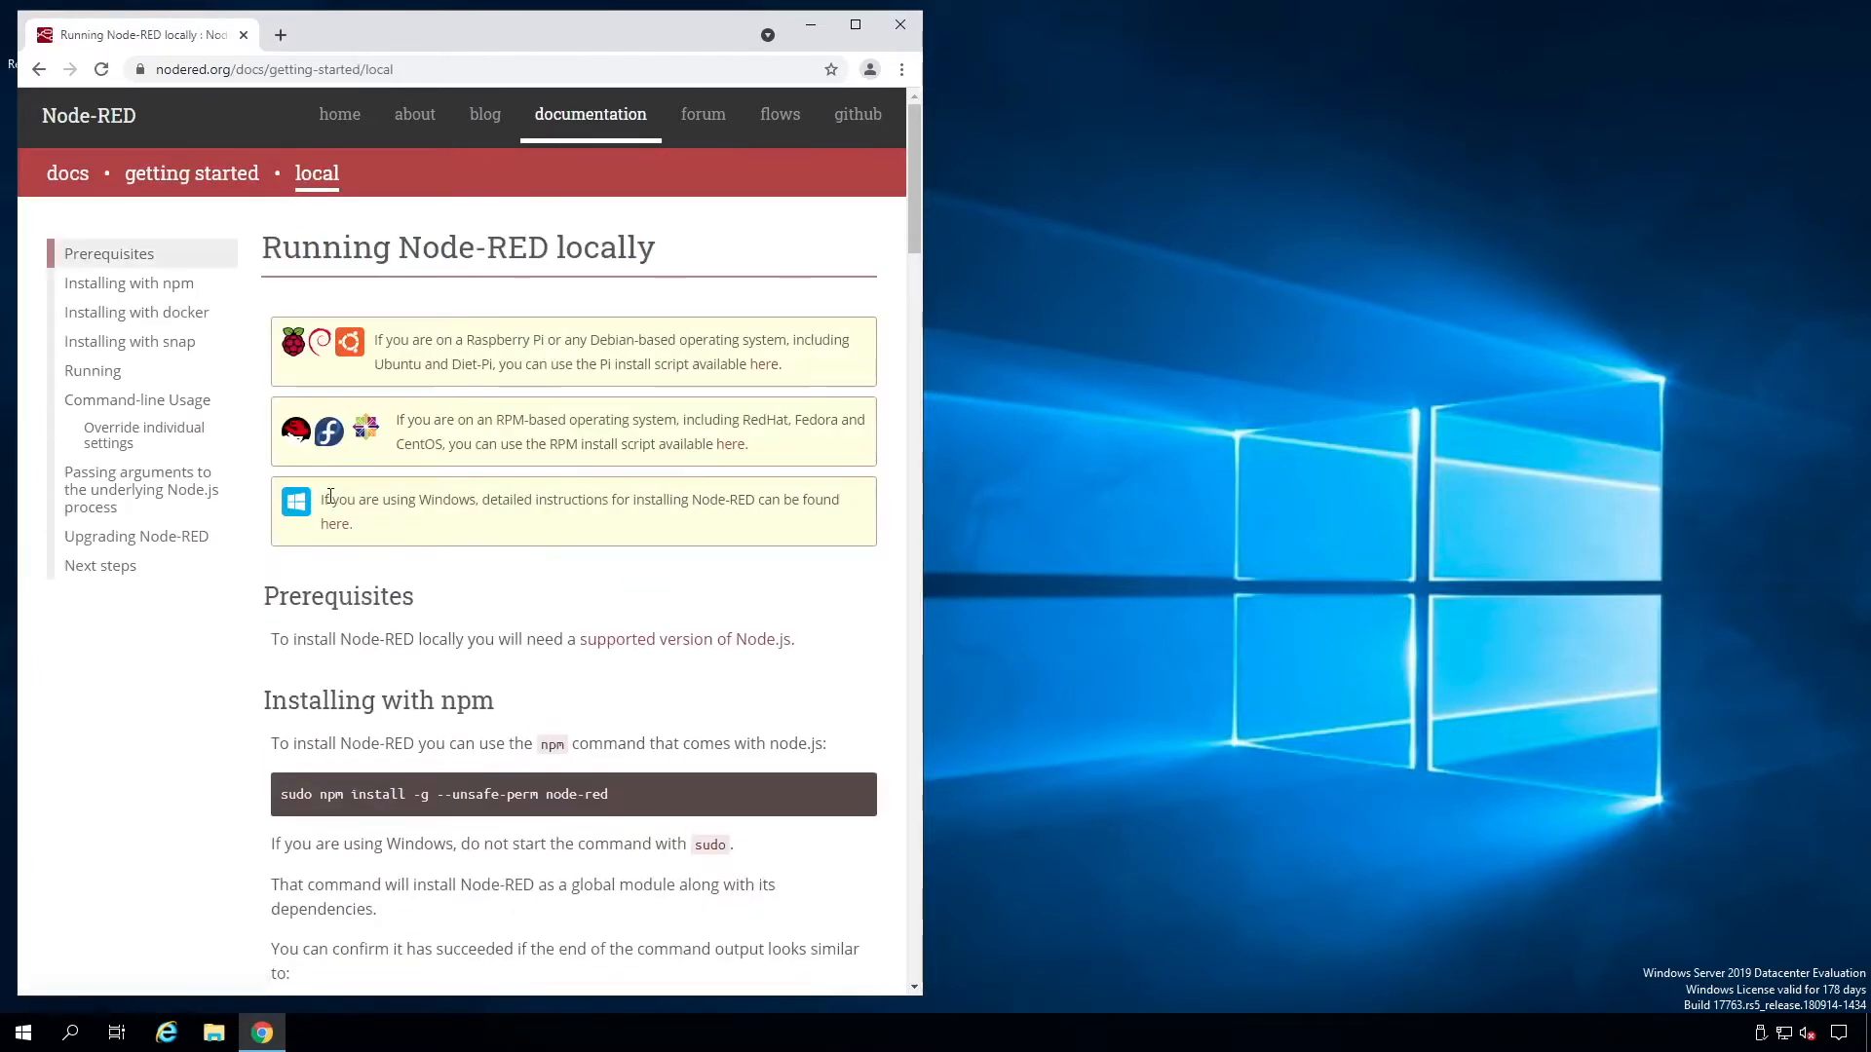
pyautogui.moveTo(323, 499); pyautogui.dragTo(583, 522)
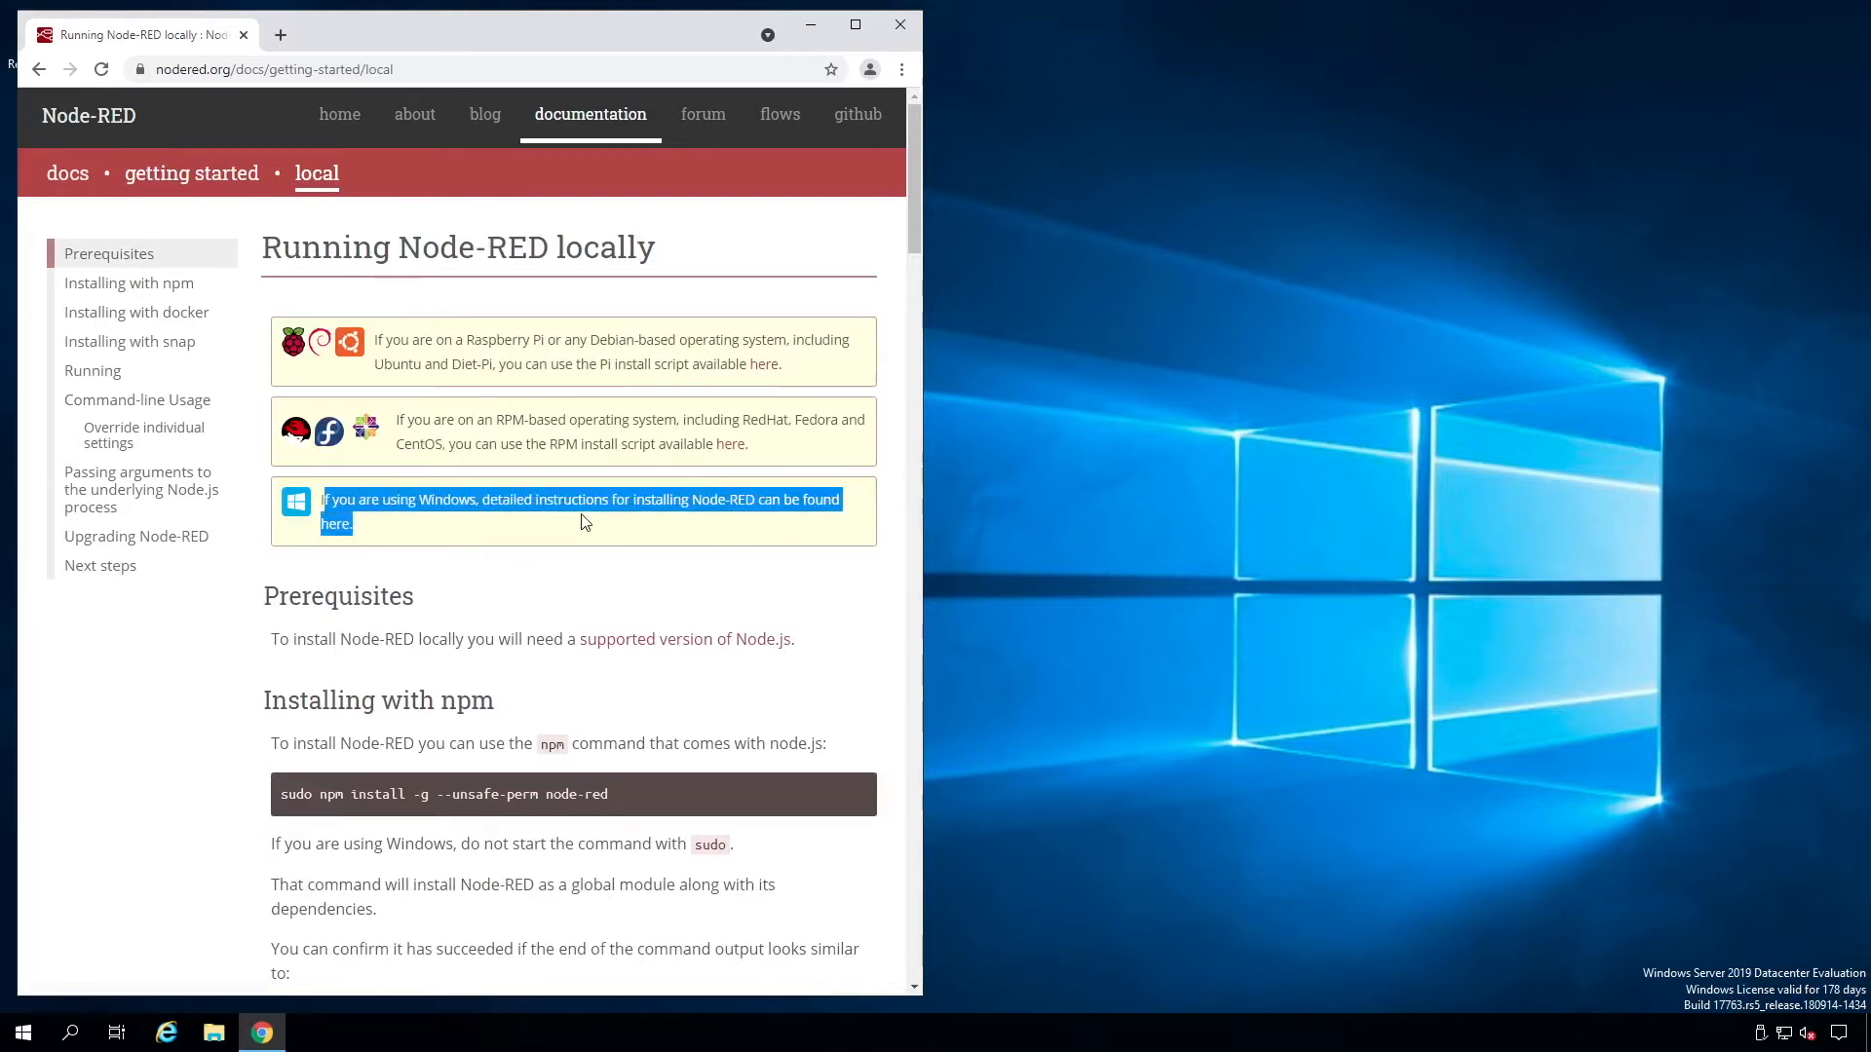
pyautogui.click(440, 527)
pyautogui.click(336, 526)
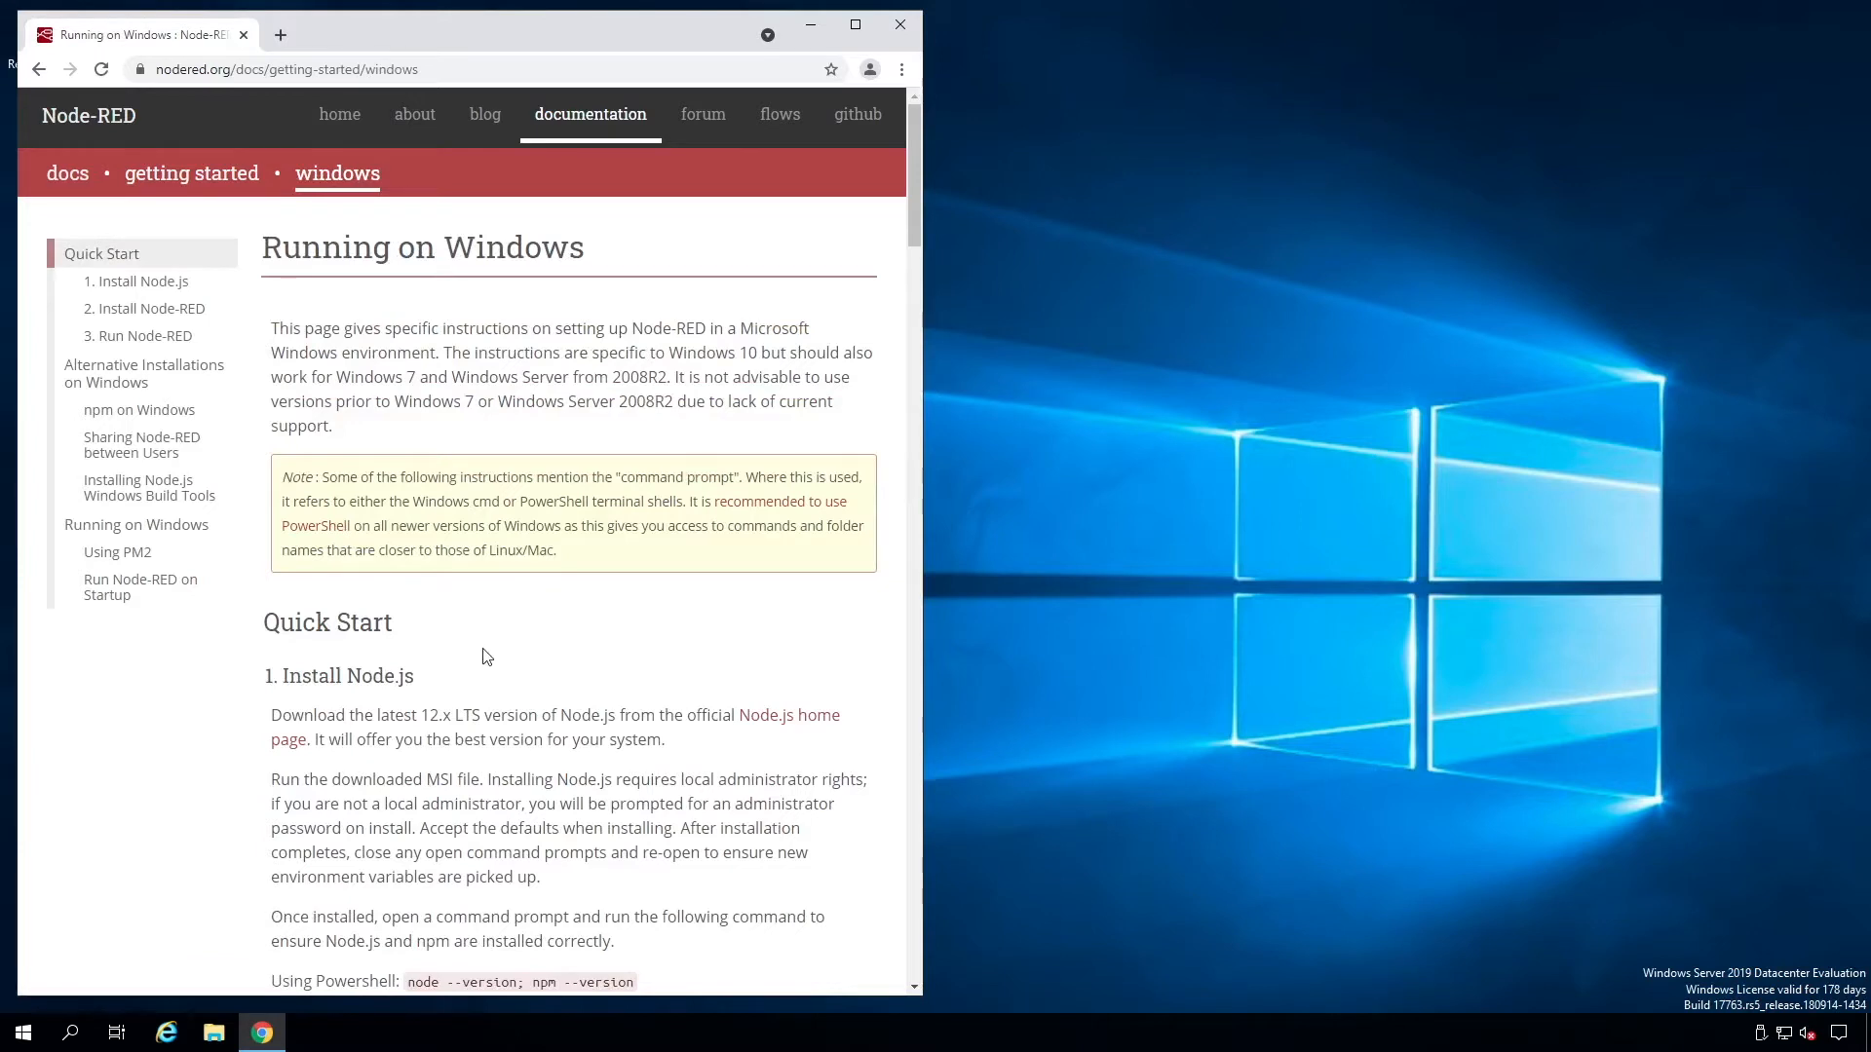
# Download the Node.js 14.16.1 LTS Windows installer from the Node.js home page linked in the guide, and have it open when done
pyautogui.scroll(-1, 486, 655)
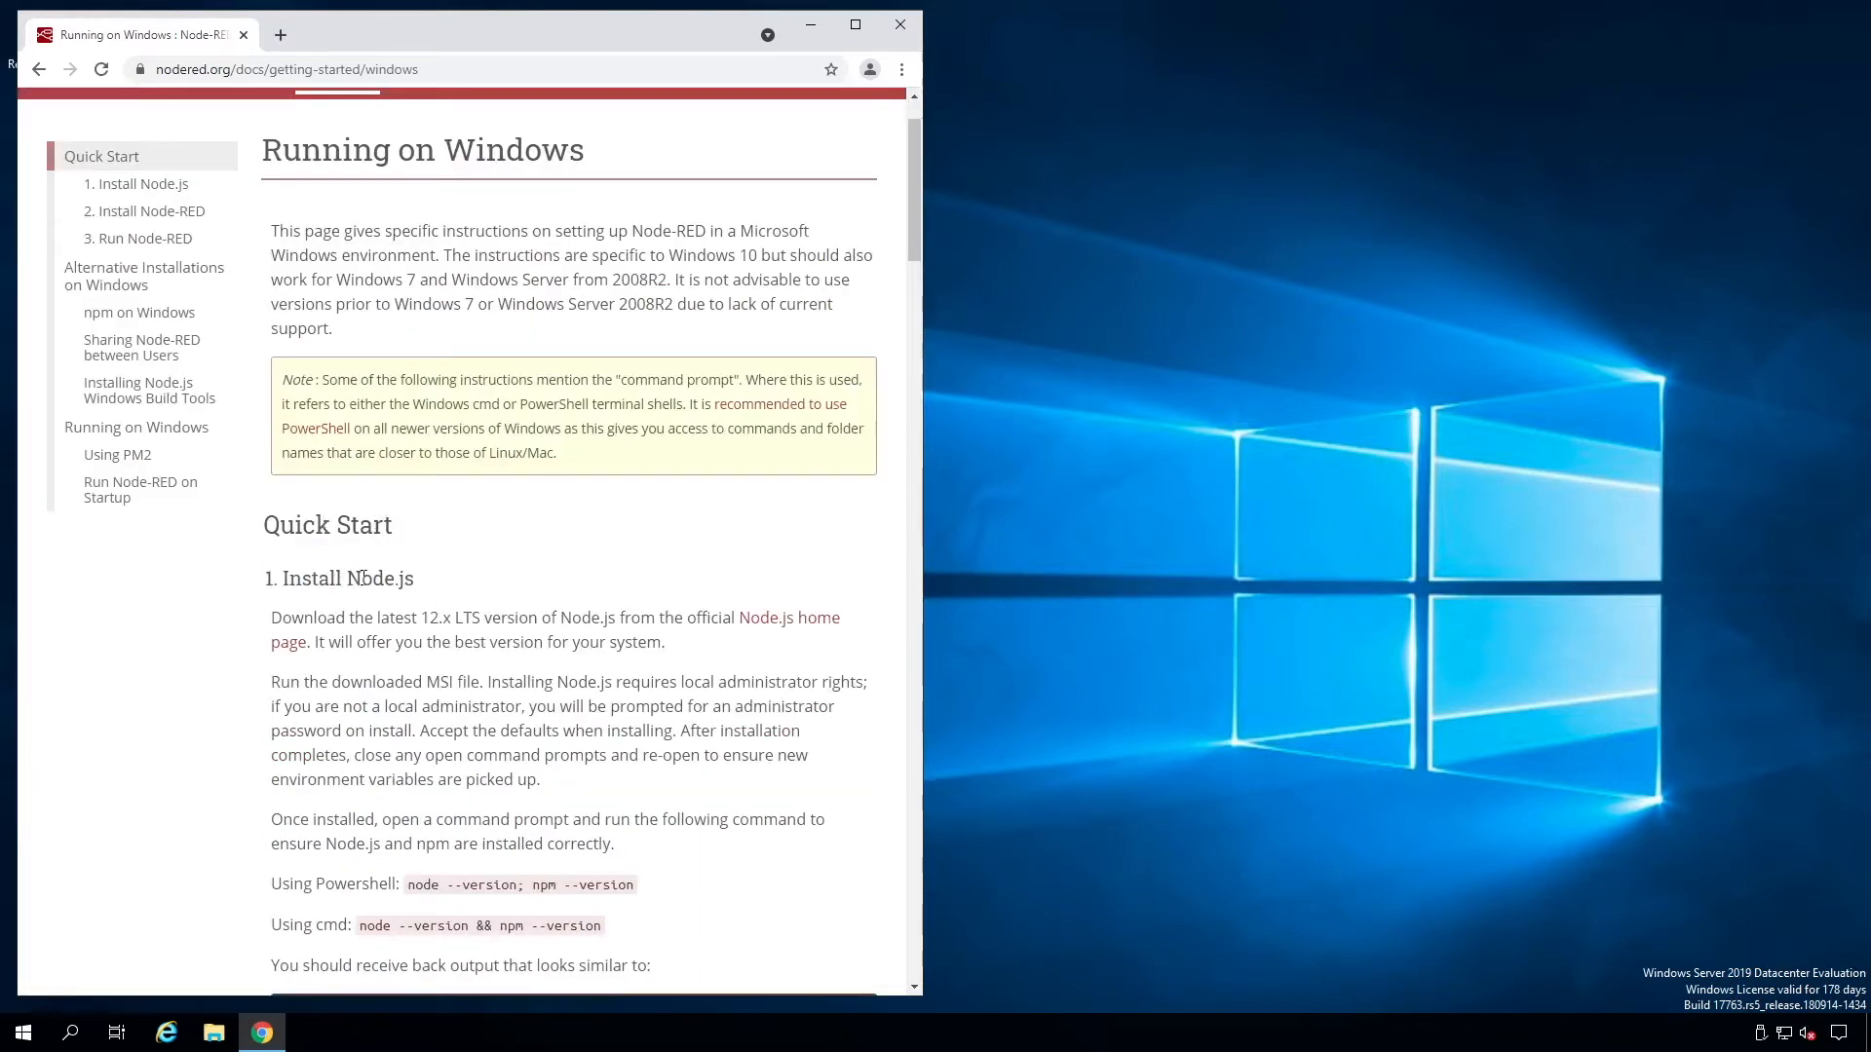
pyautogui.click(771, 625)
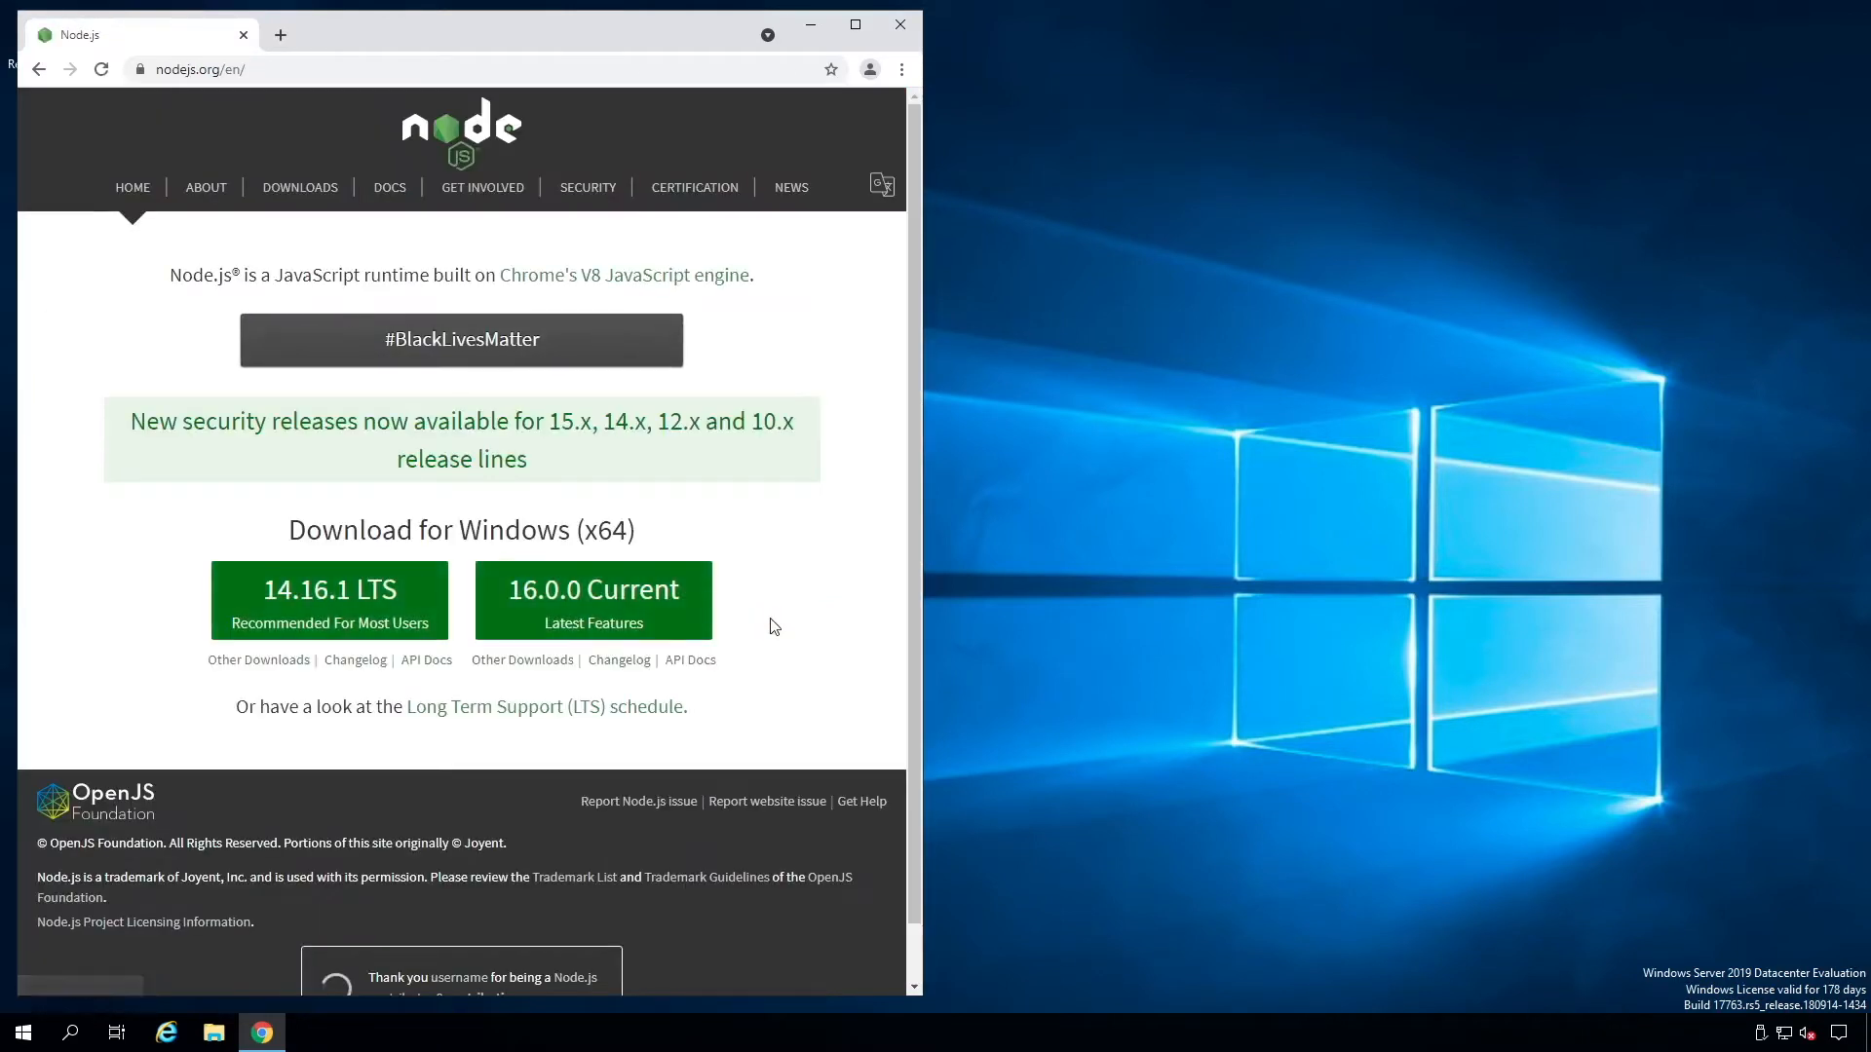
pyautogui.click(299, 615)
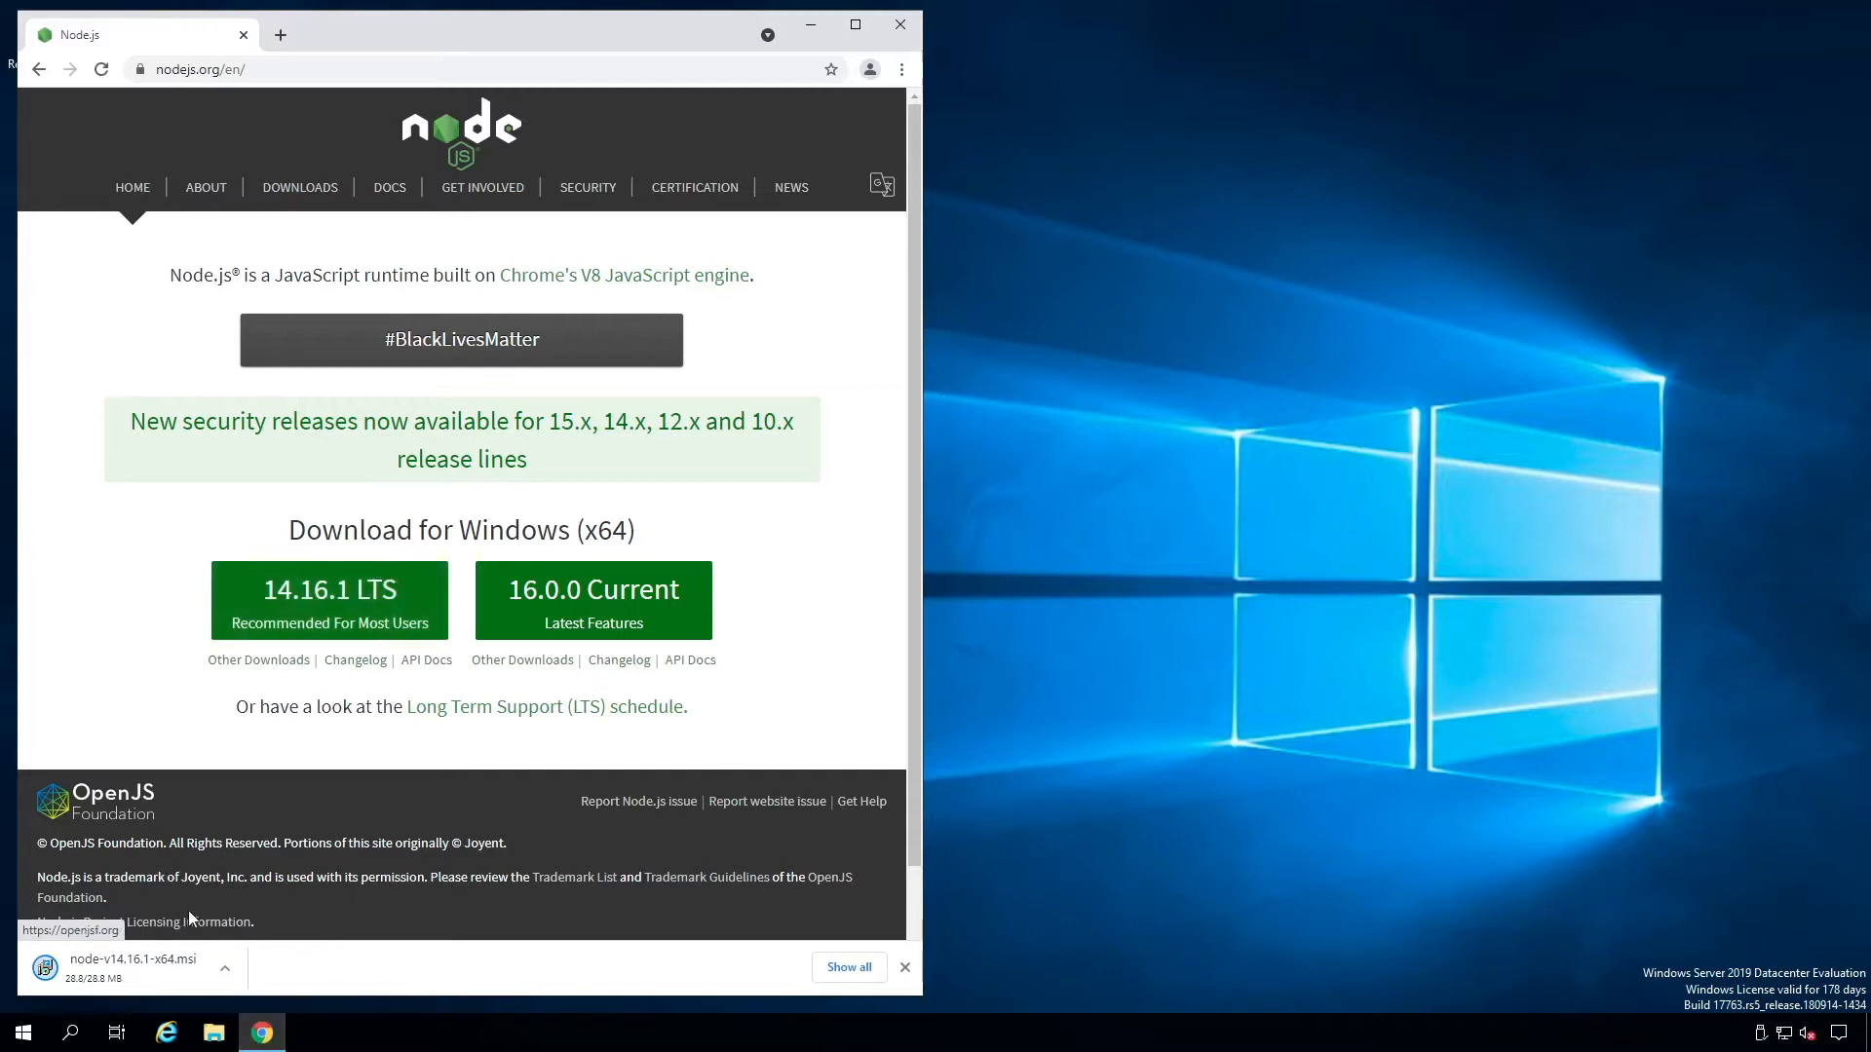
pyautogui.click(224, 968)
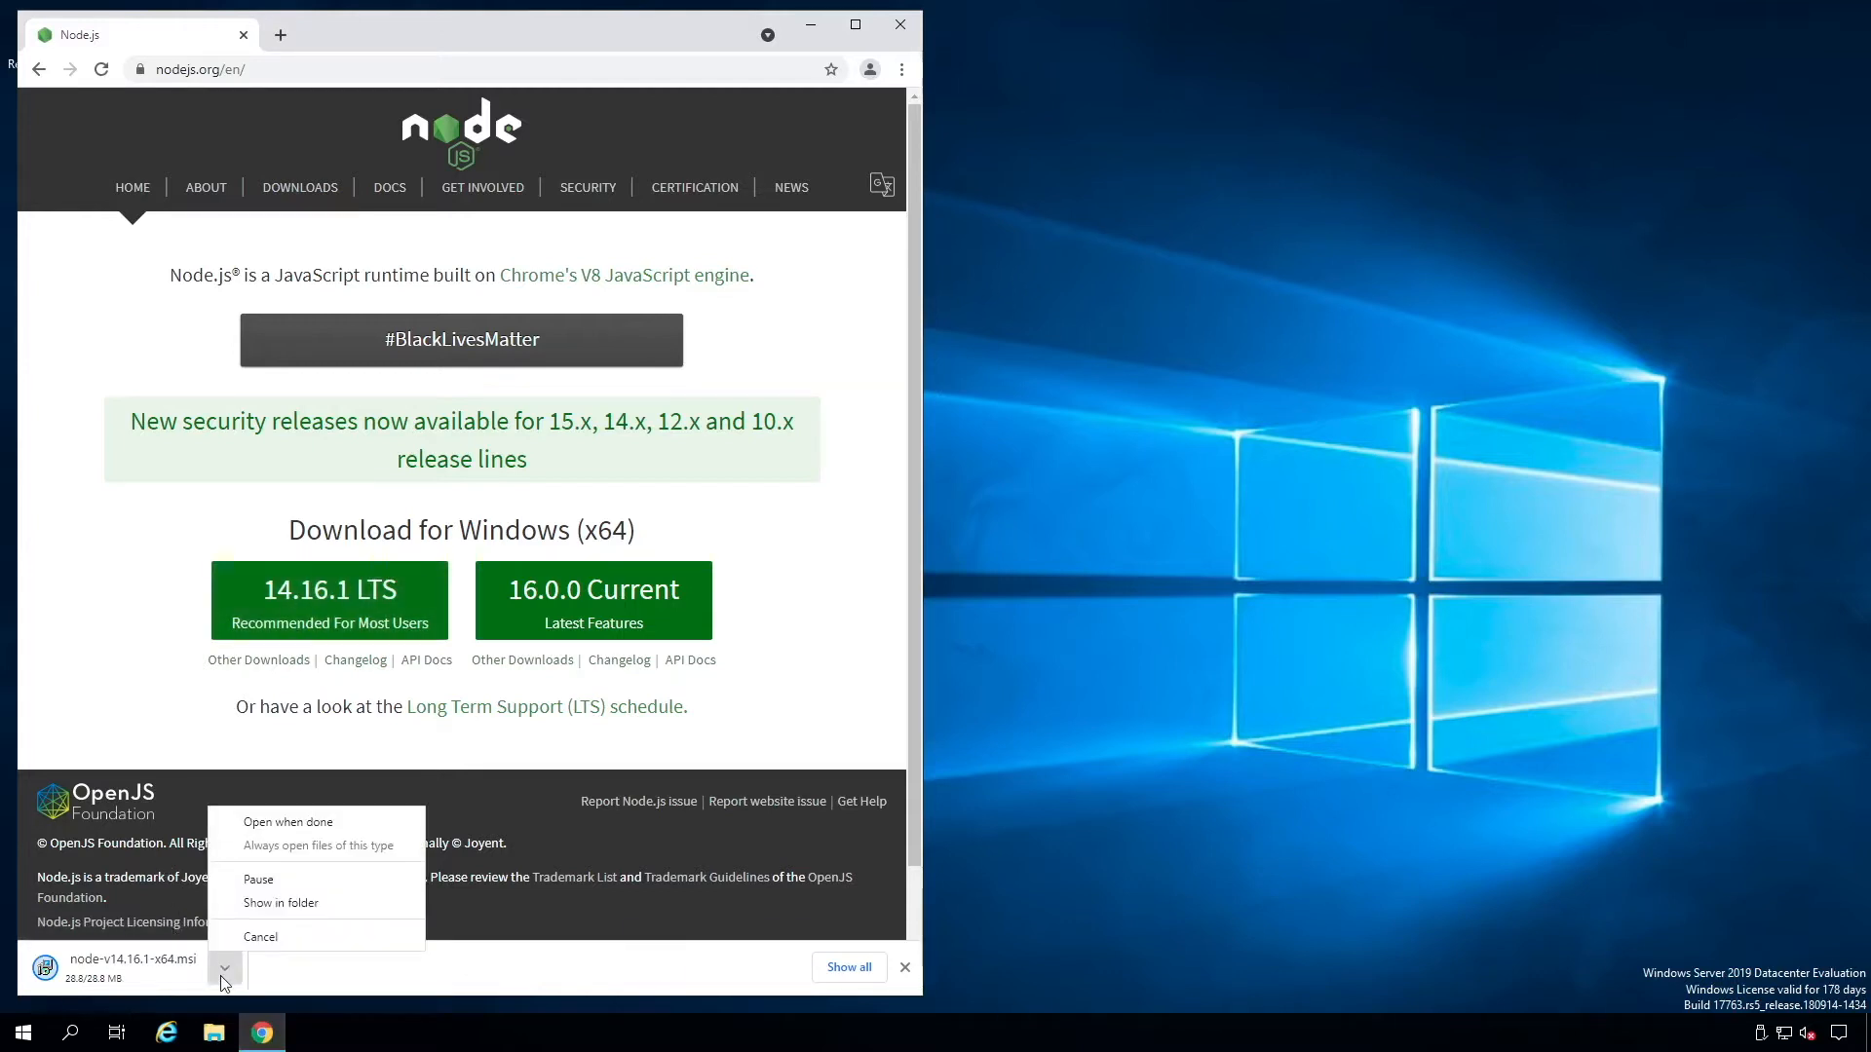
pyautogui.click(311, 823)
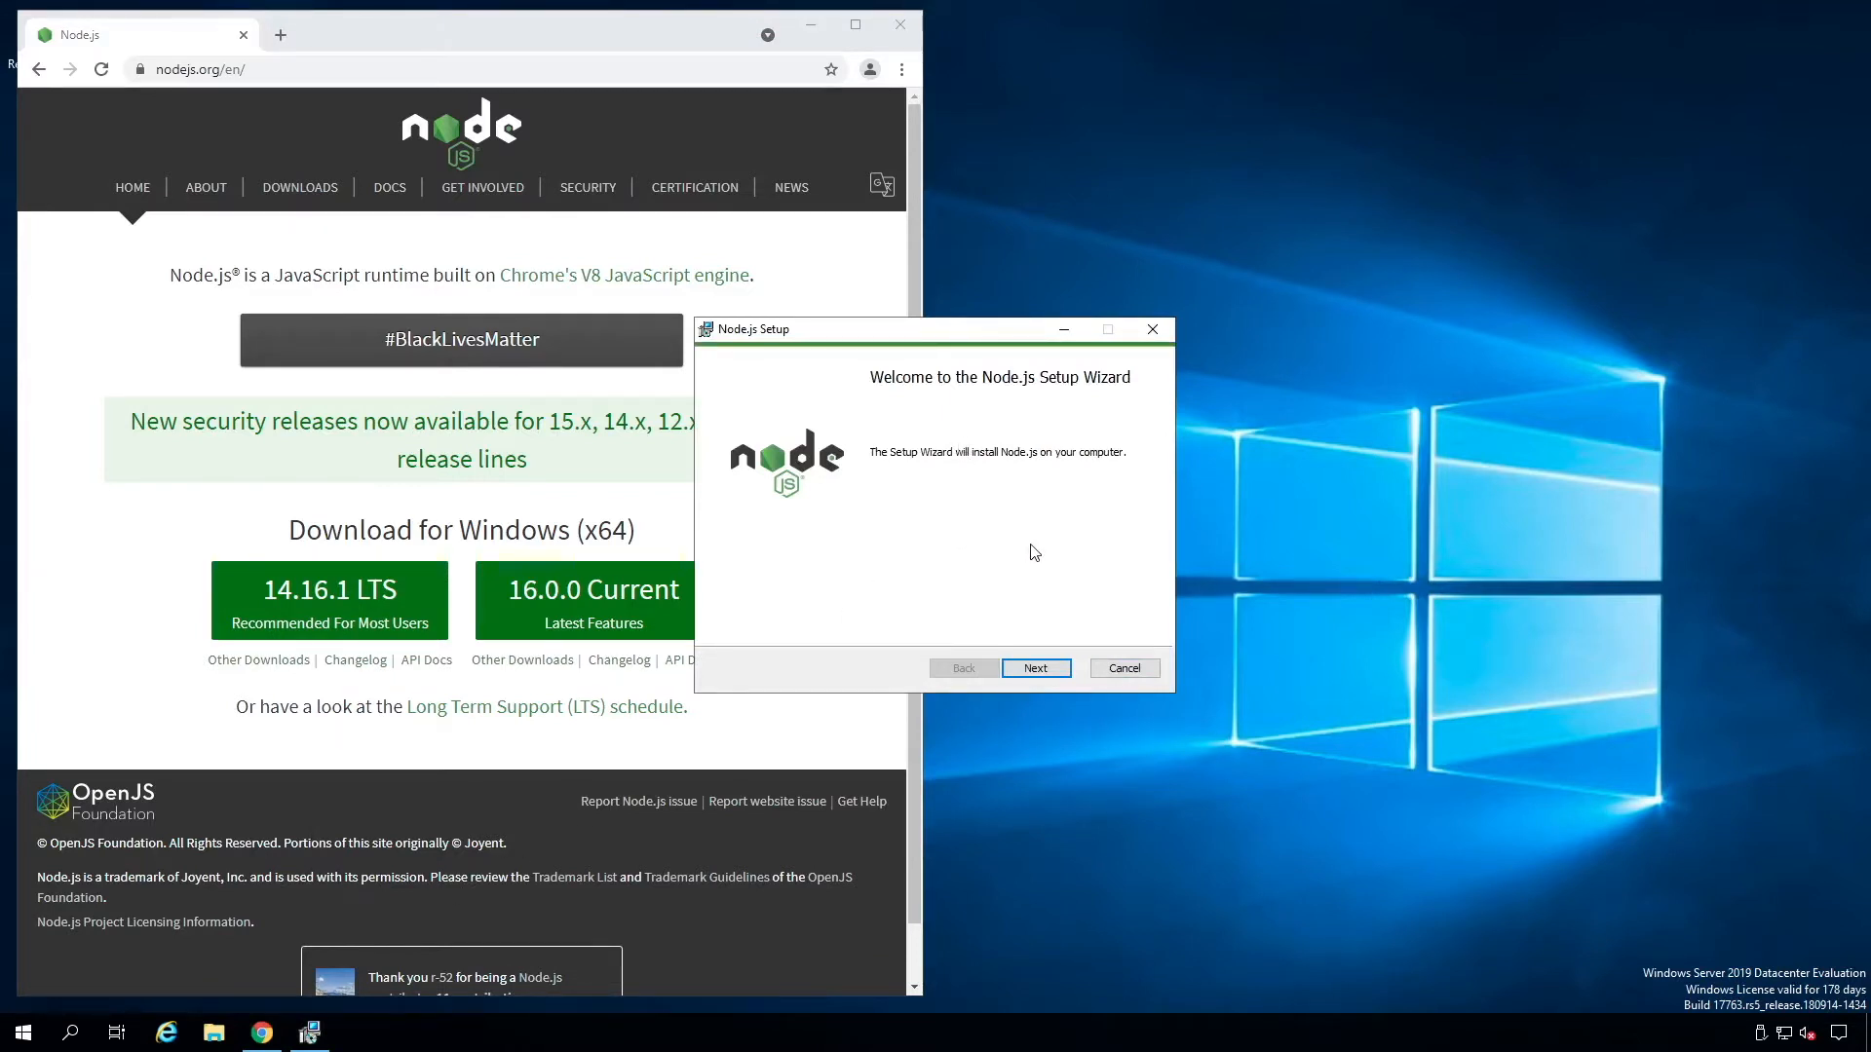
# Accept the license agreement in the Node.js setup wizard and keep the default destination folder and features
pyautogui.click(1041, 667)
pyautogui.click(873, 621)
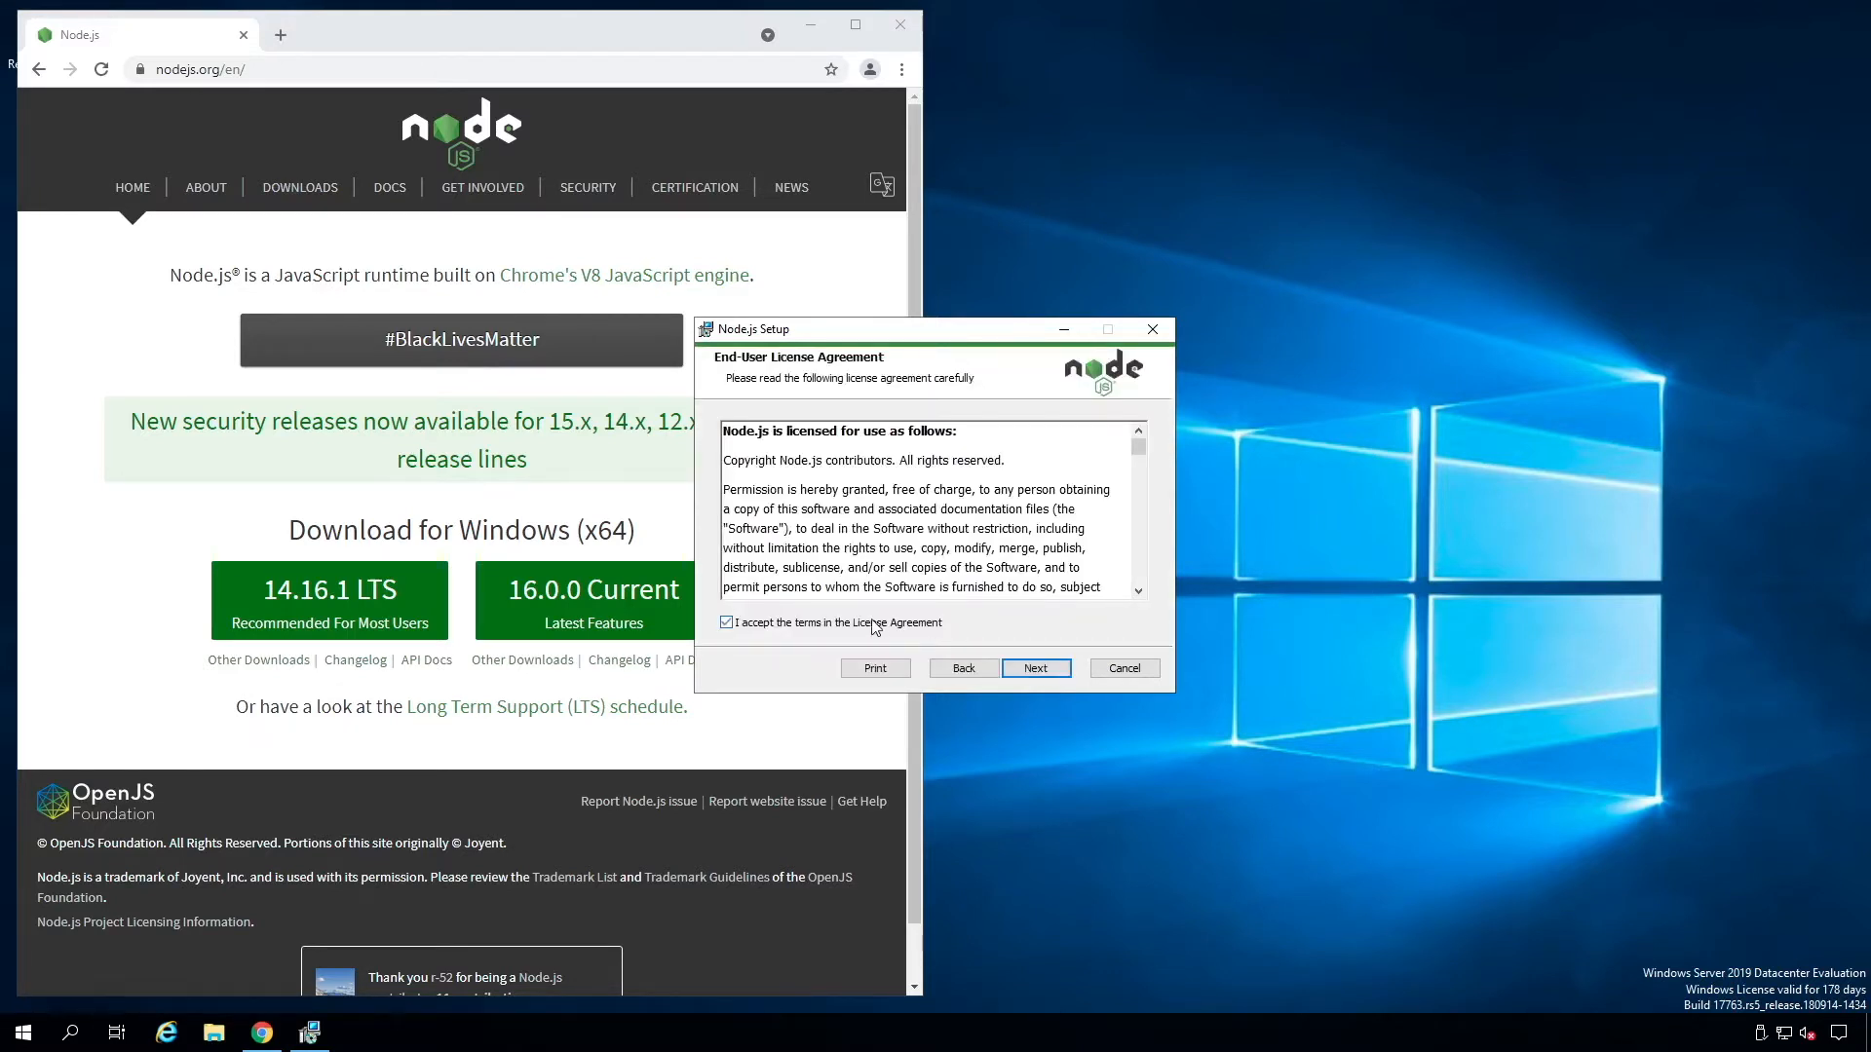
pyautogui.click(1038, 670)
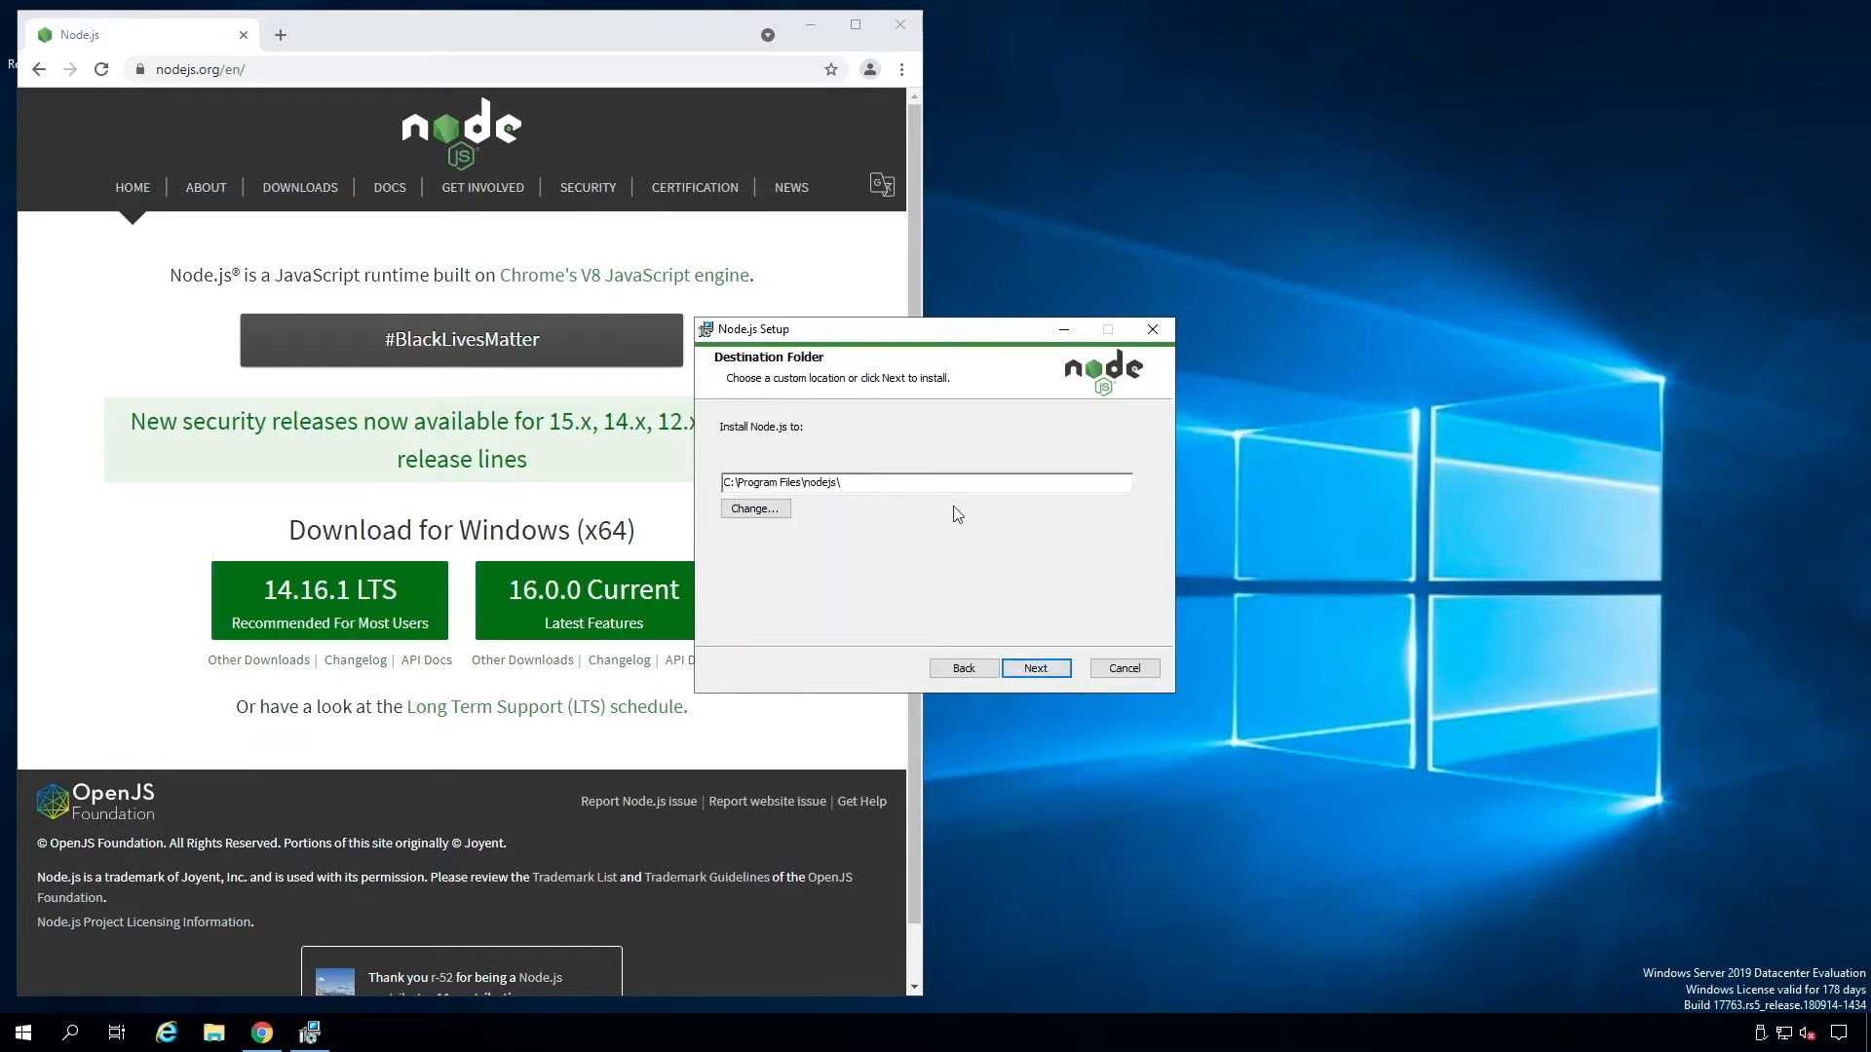
pyautogui.click(1035, 670)
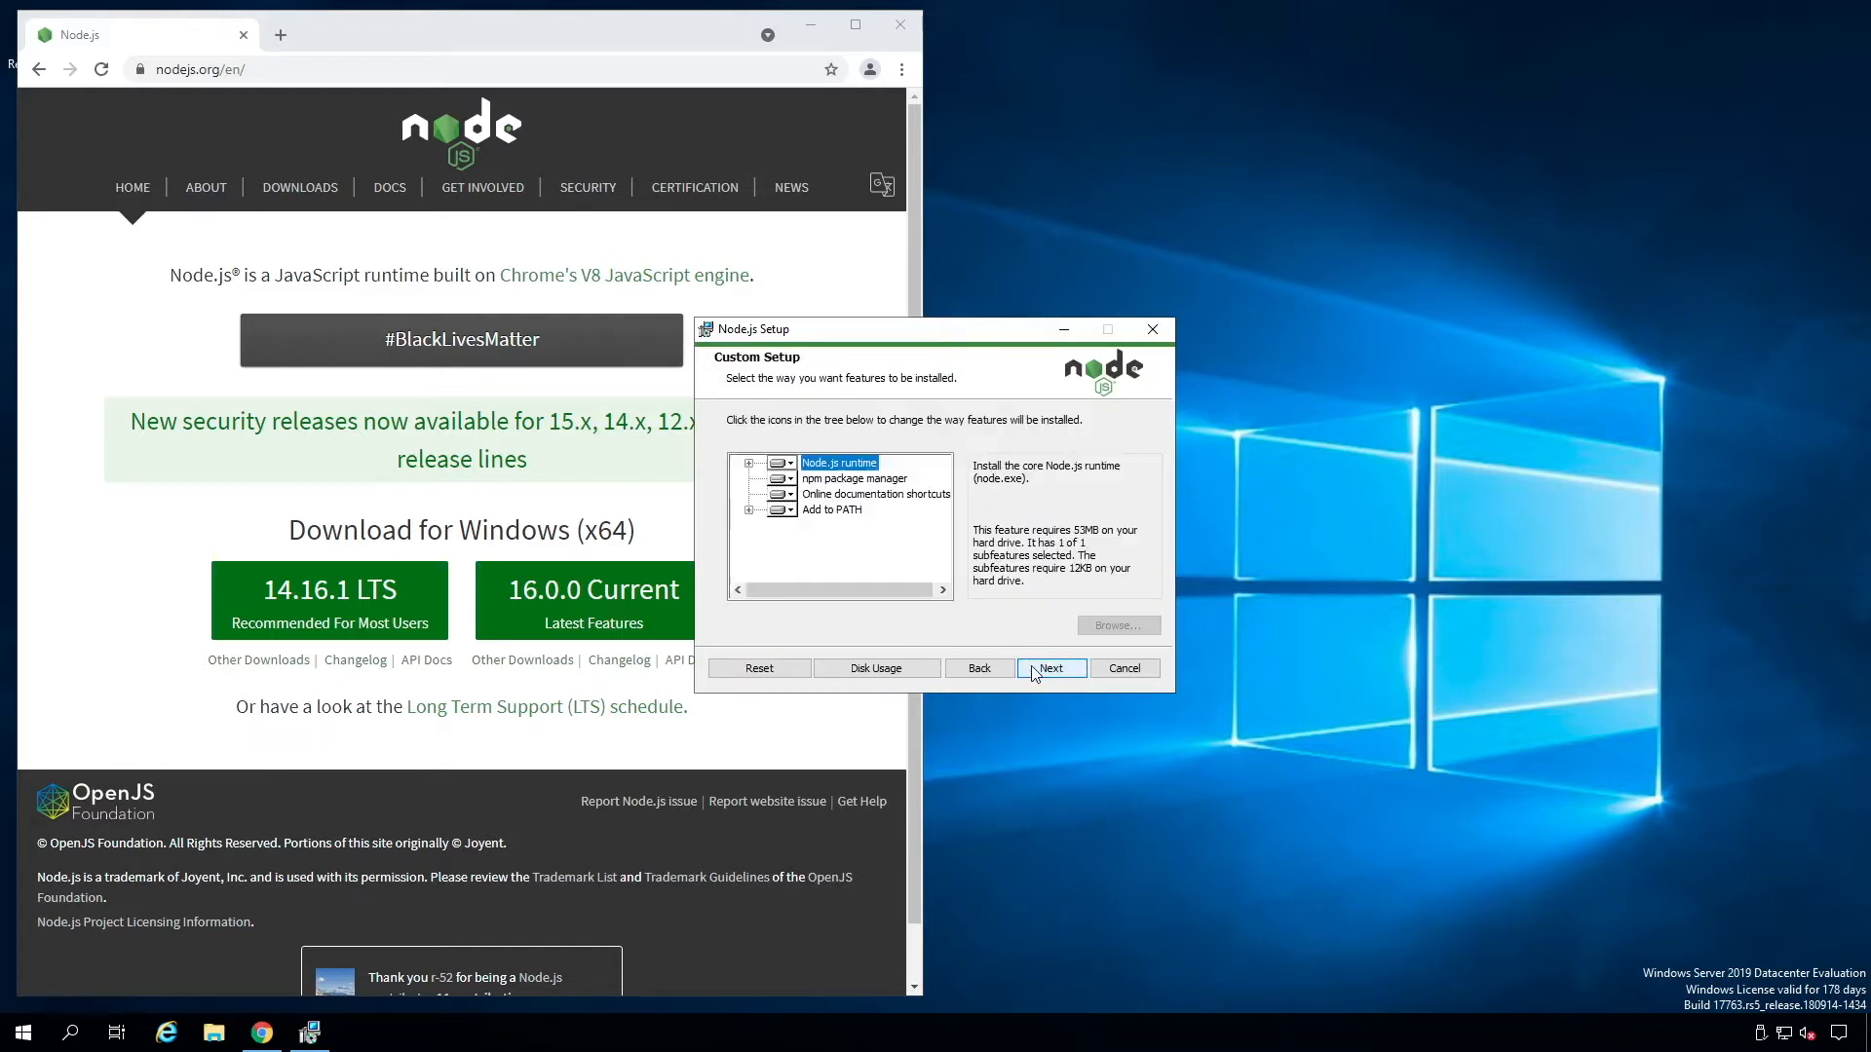
pyautogui.click(1035, 671)
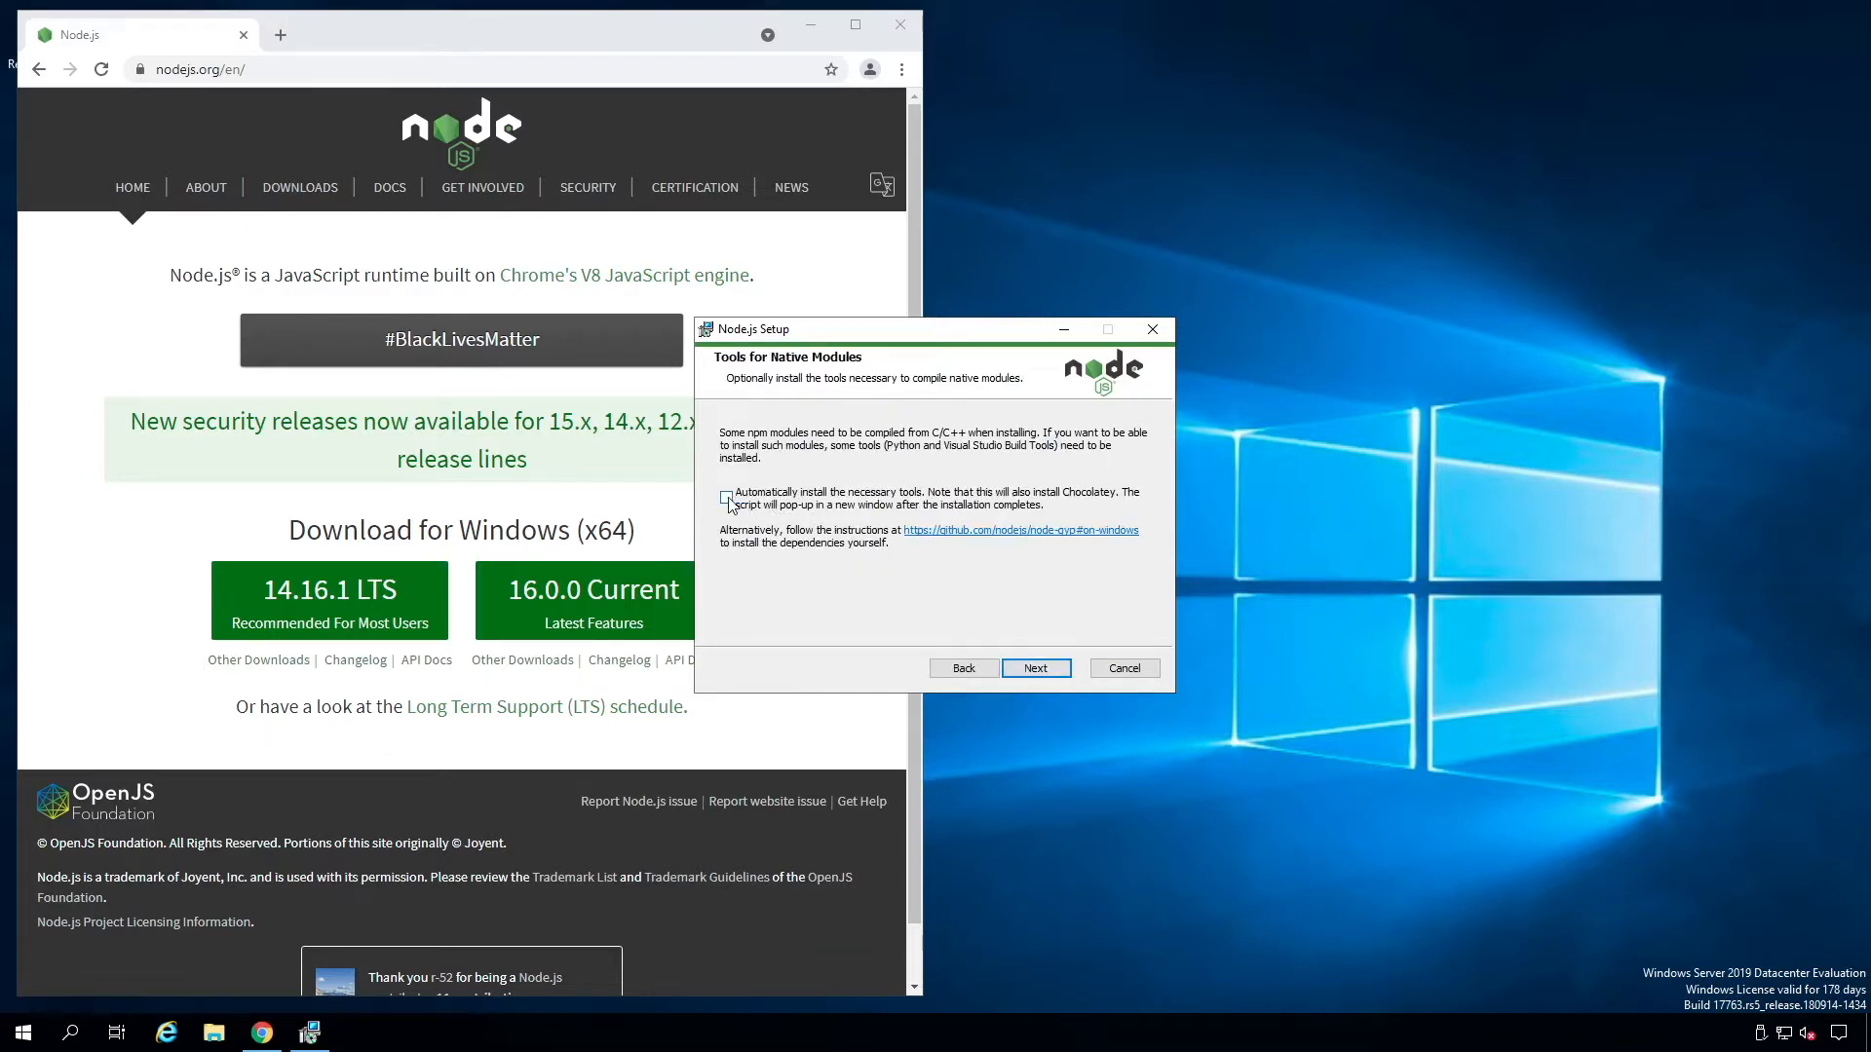
# Enable automatic installation of the tools for native modules, install Node.js and finish the setup wizard
pyautogui.click(727, 498)
pyautogui.click(1037, 668)
pyautogui.click(1026, 672)
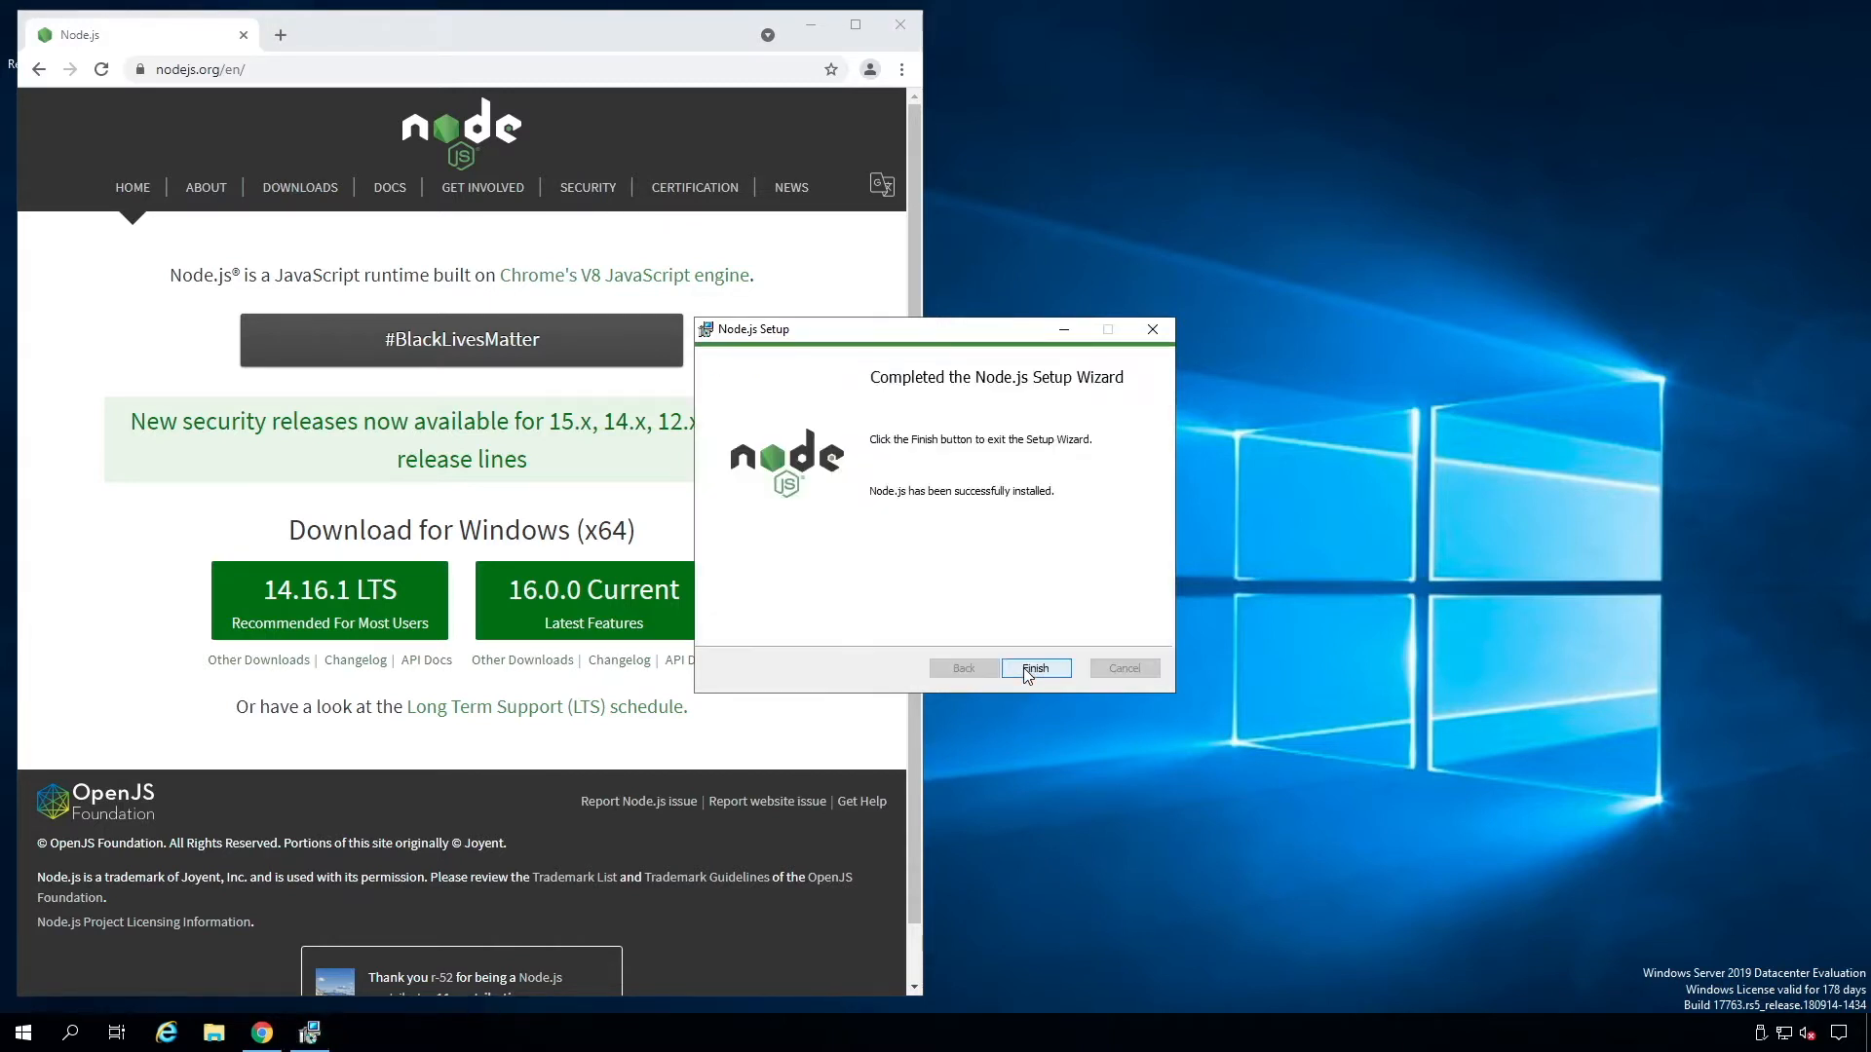
pyautogui.click(1036, 670)
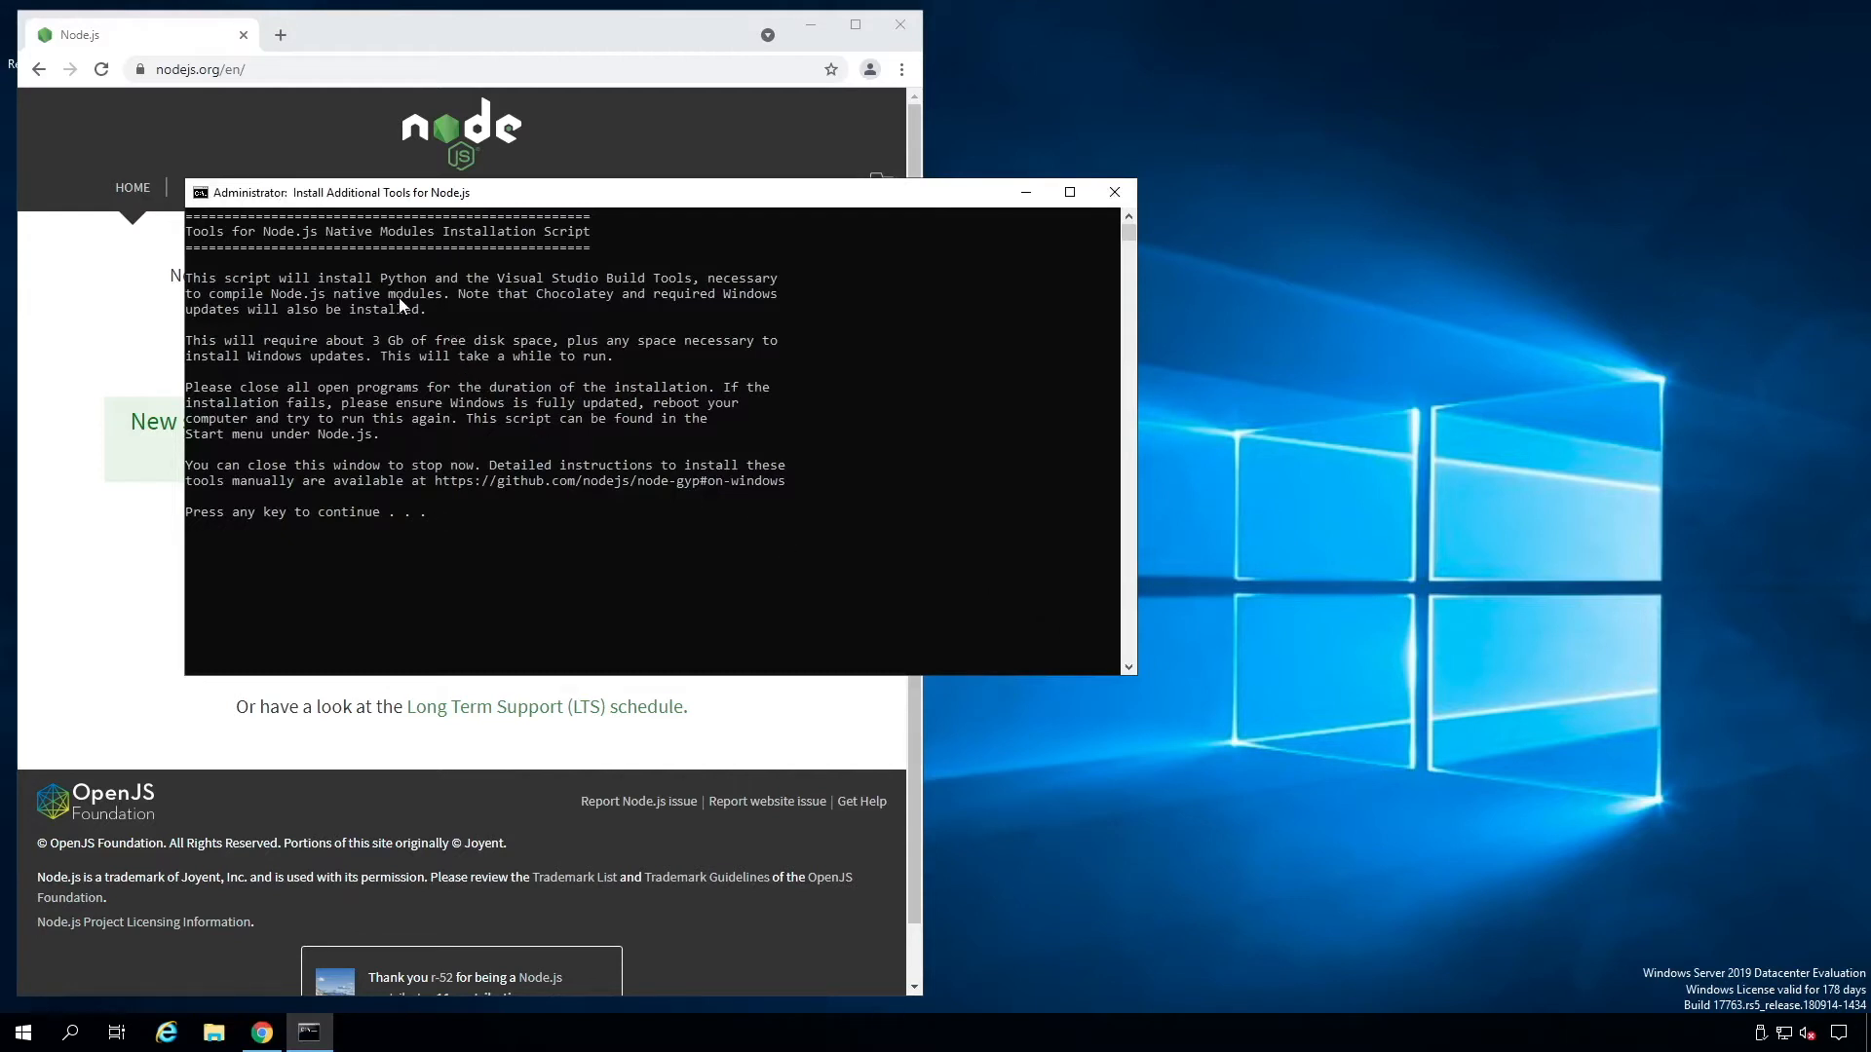
# Run the additional tools installation script for Node.js through to its end, exit it and close the browser
pyautogui.click(465, 512)
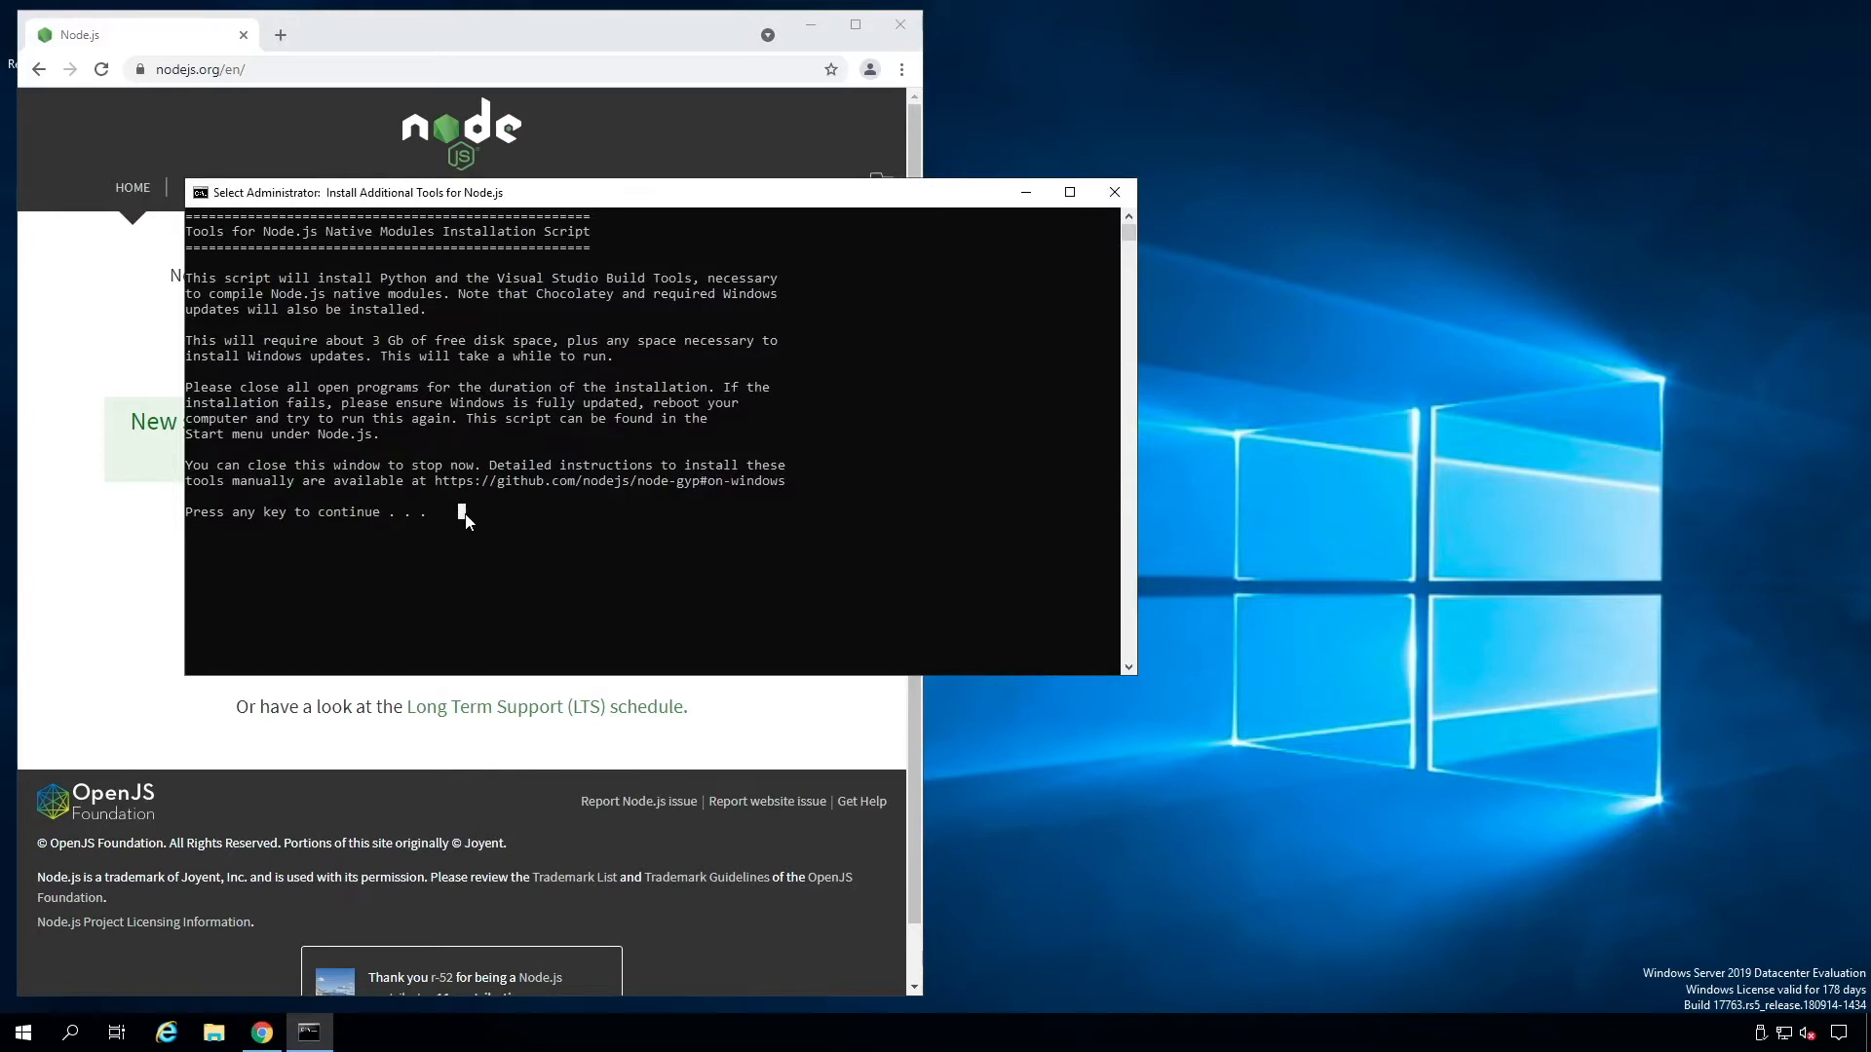
pyautogui.press('Return')
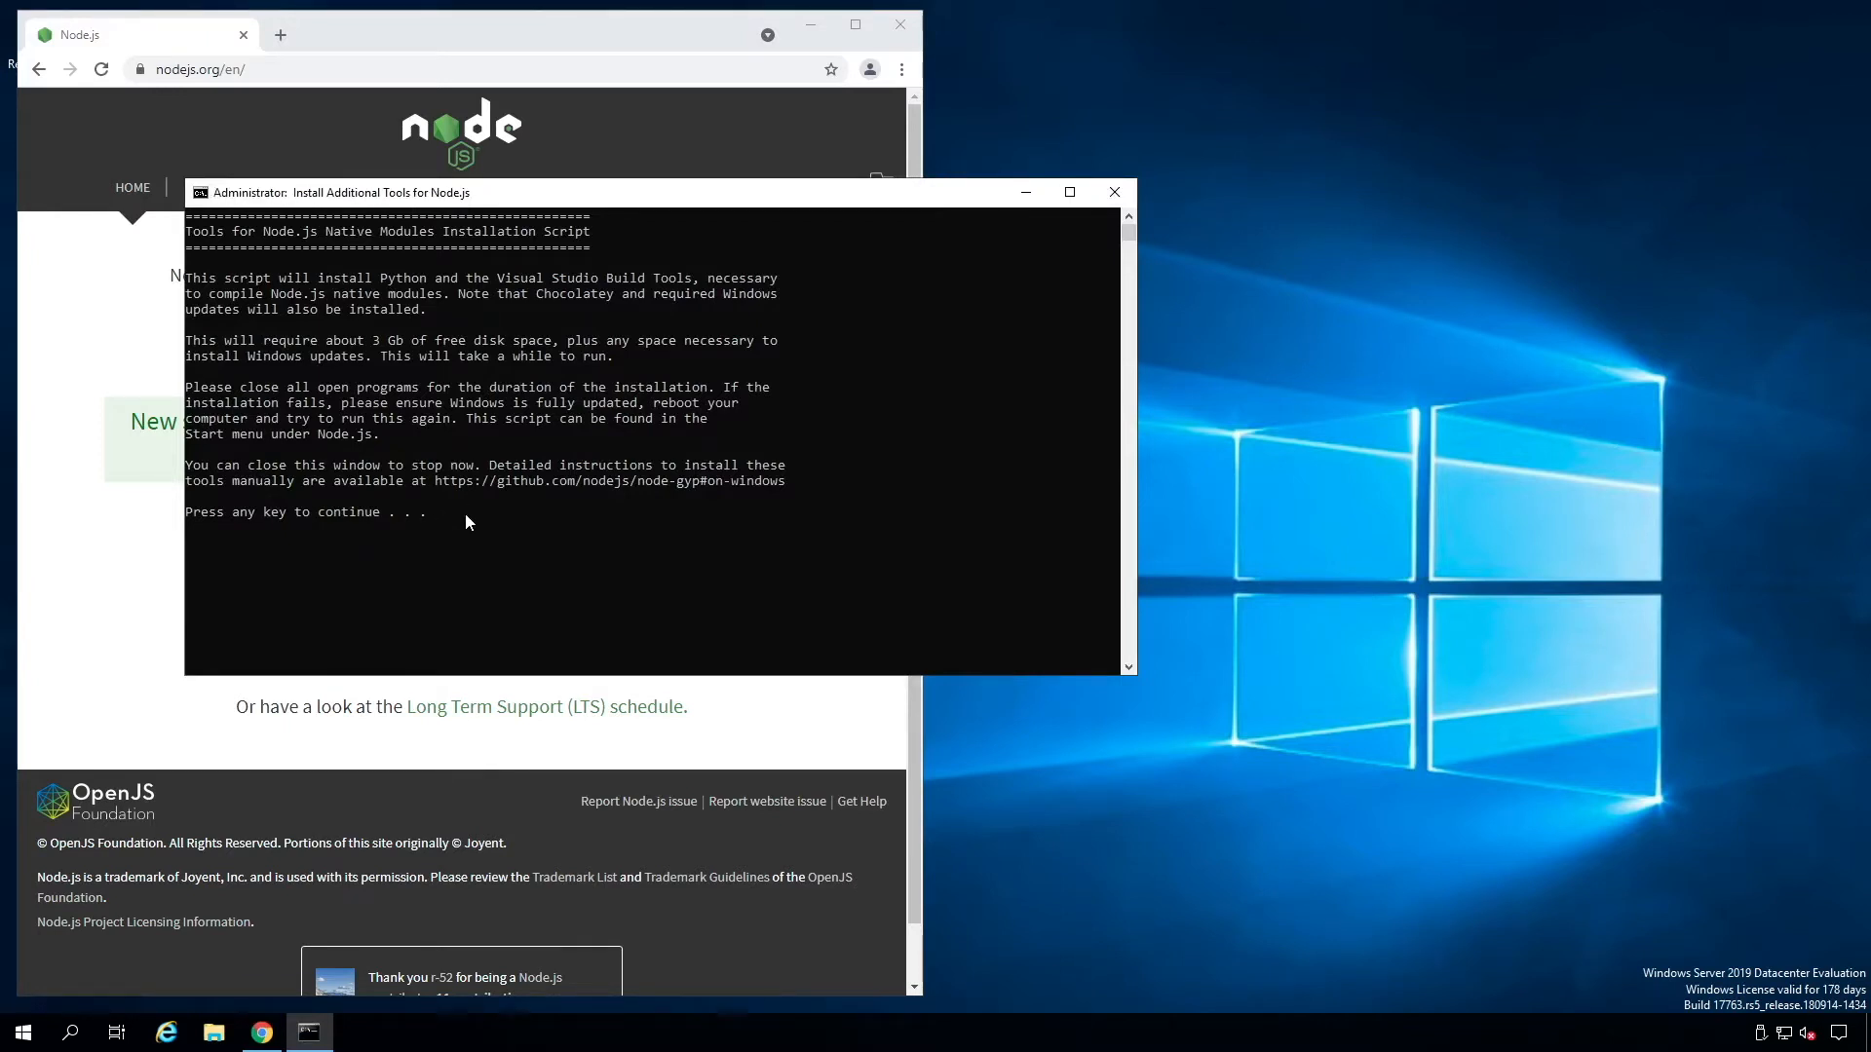
pyautogui.press('Return')
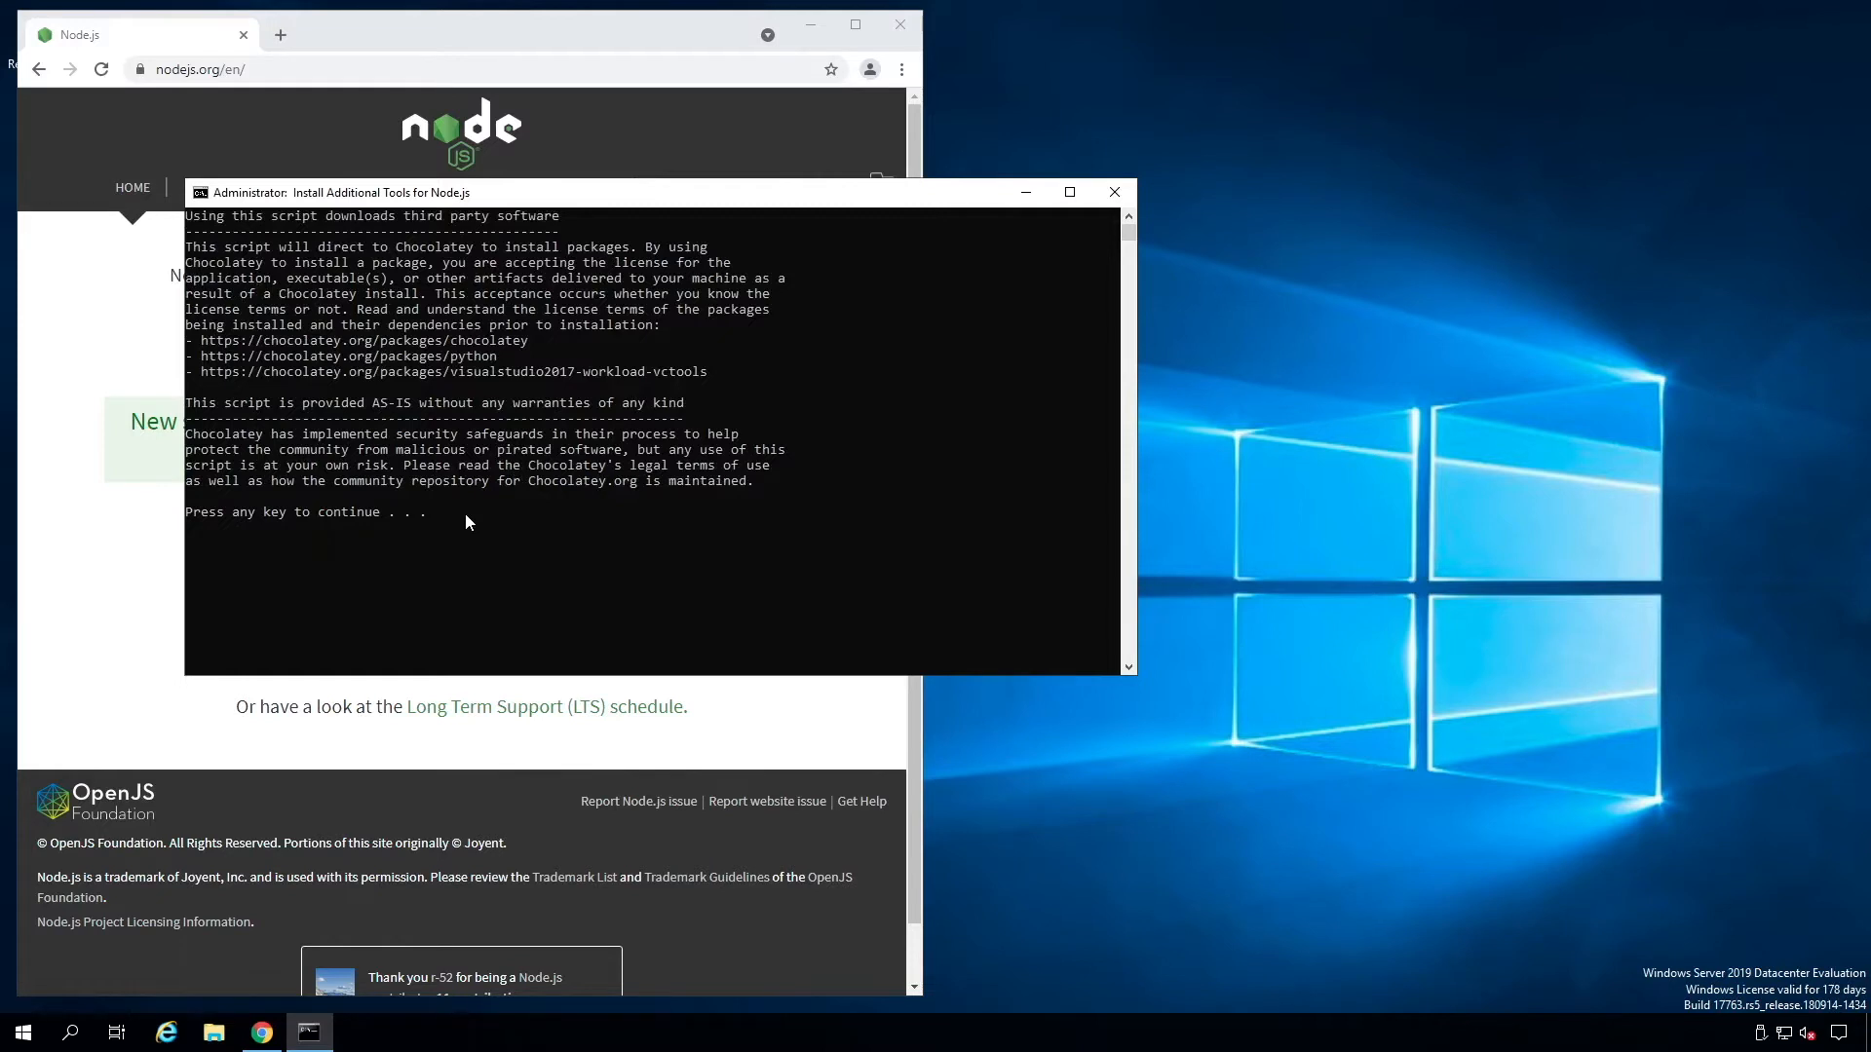
pyautogui.press('Return')
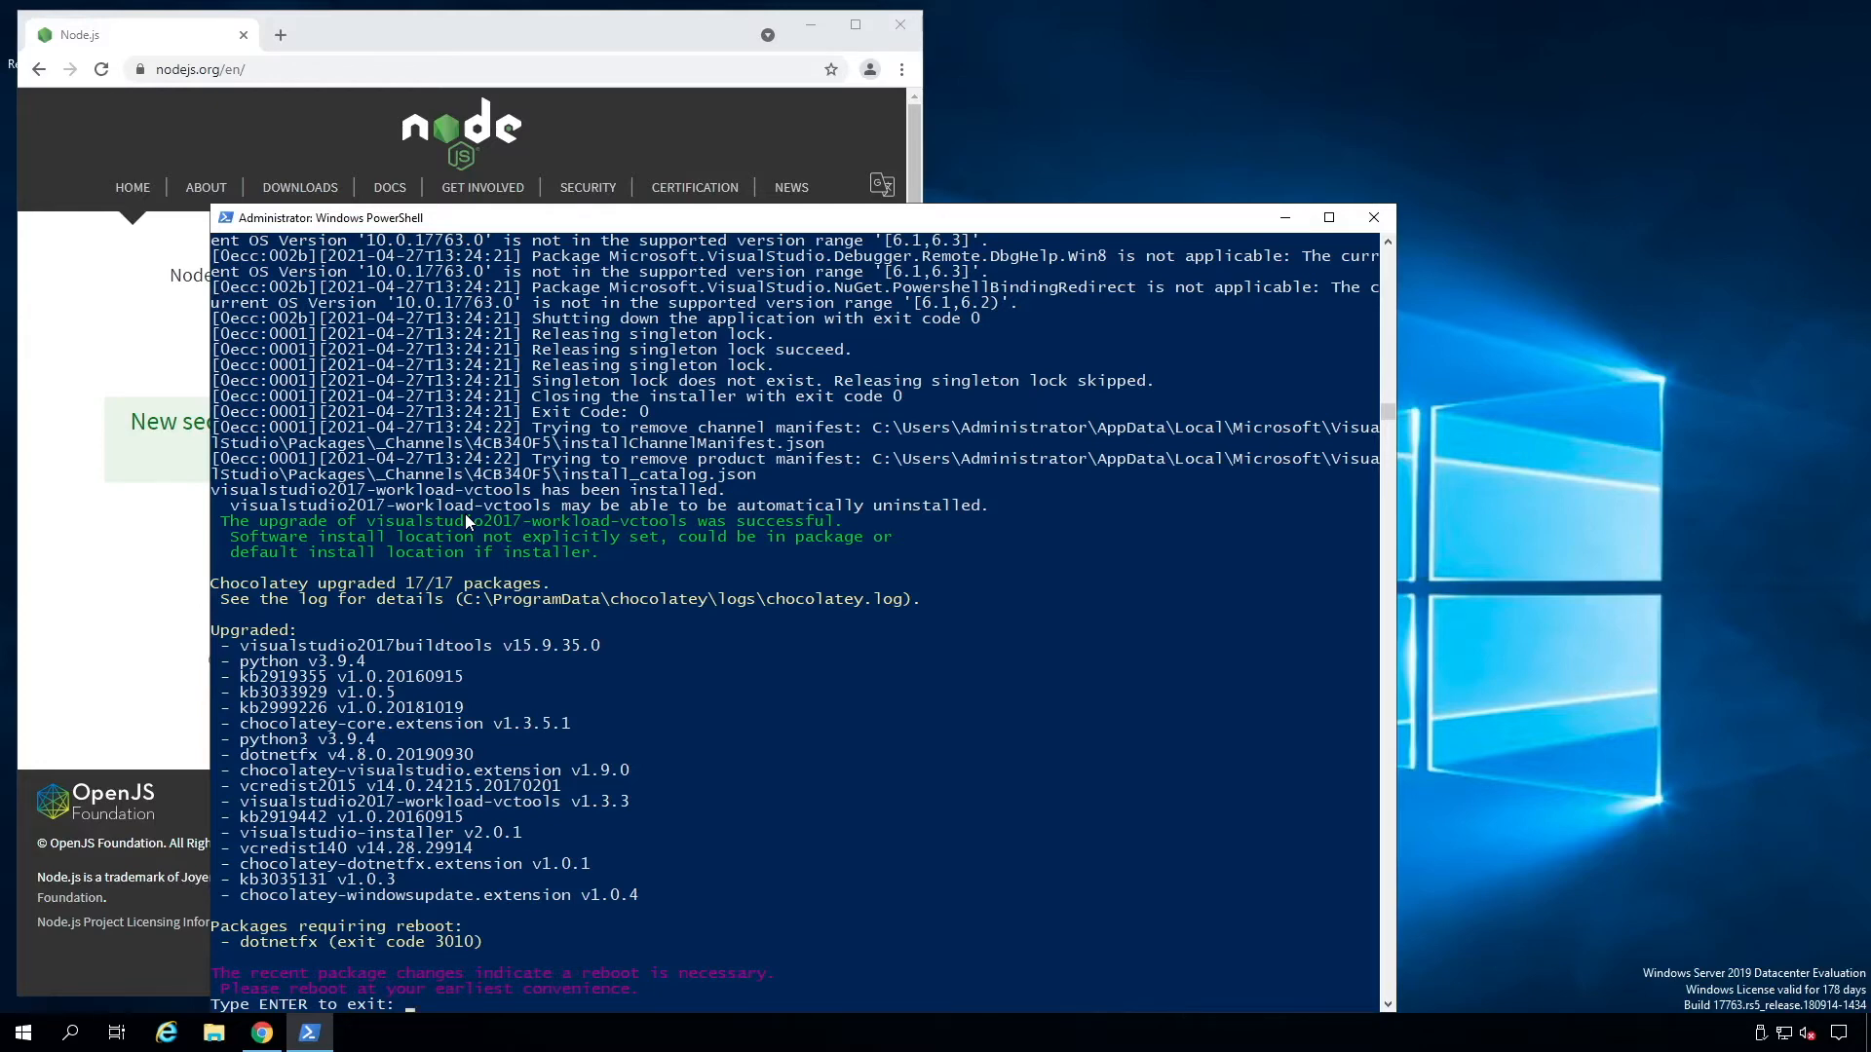
pyautogui.press('Return')
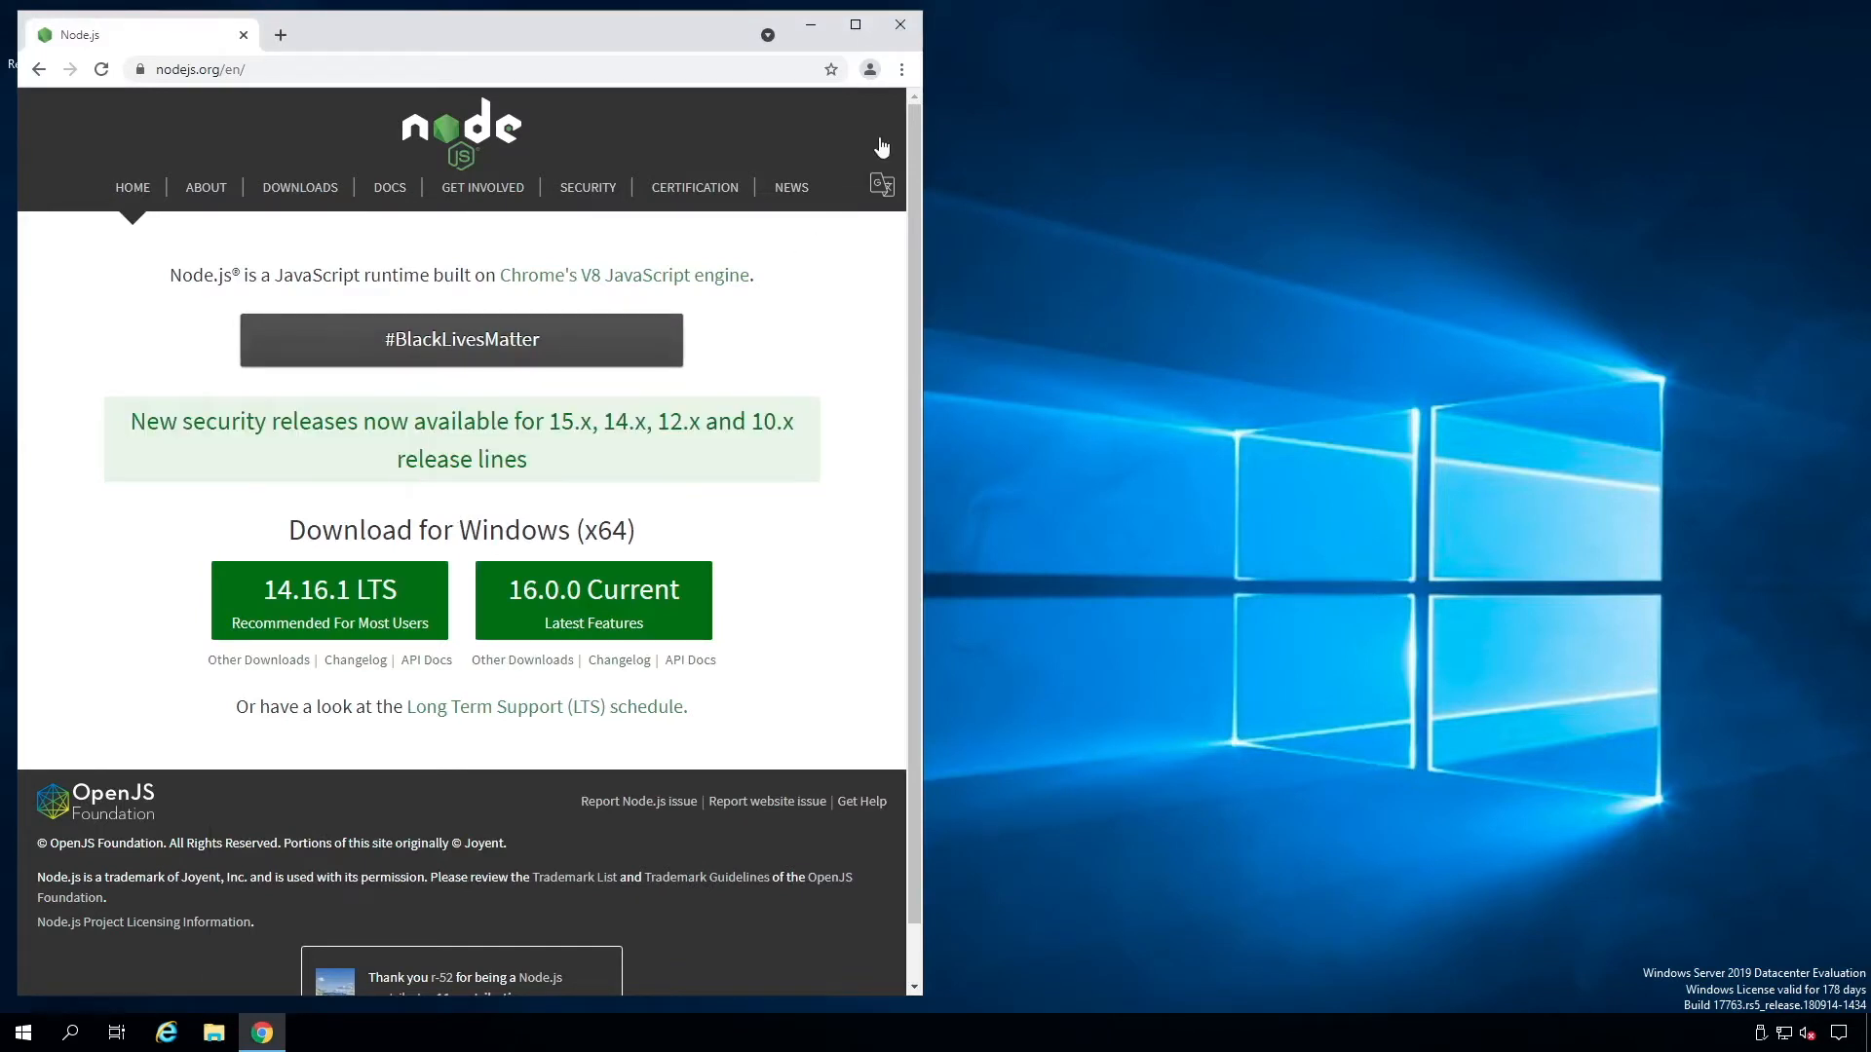
pyautogui.click(901, 25)
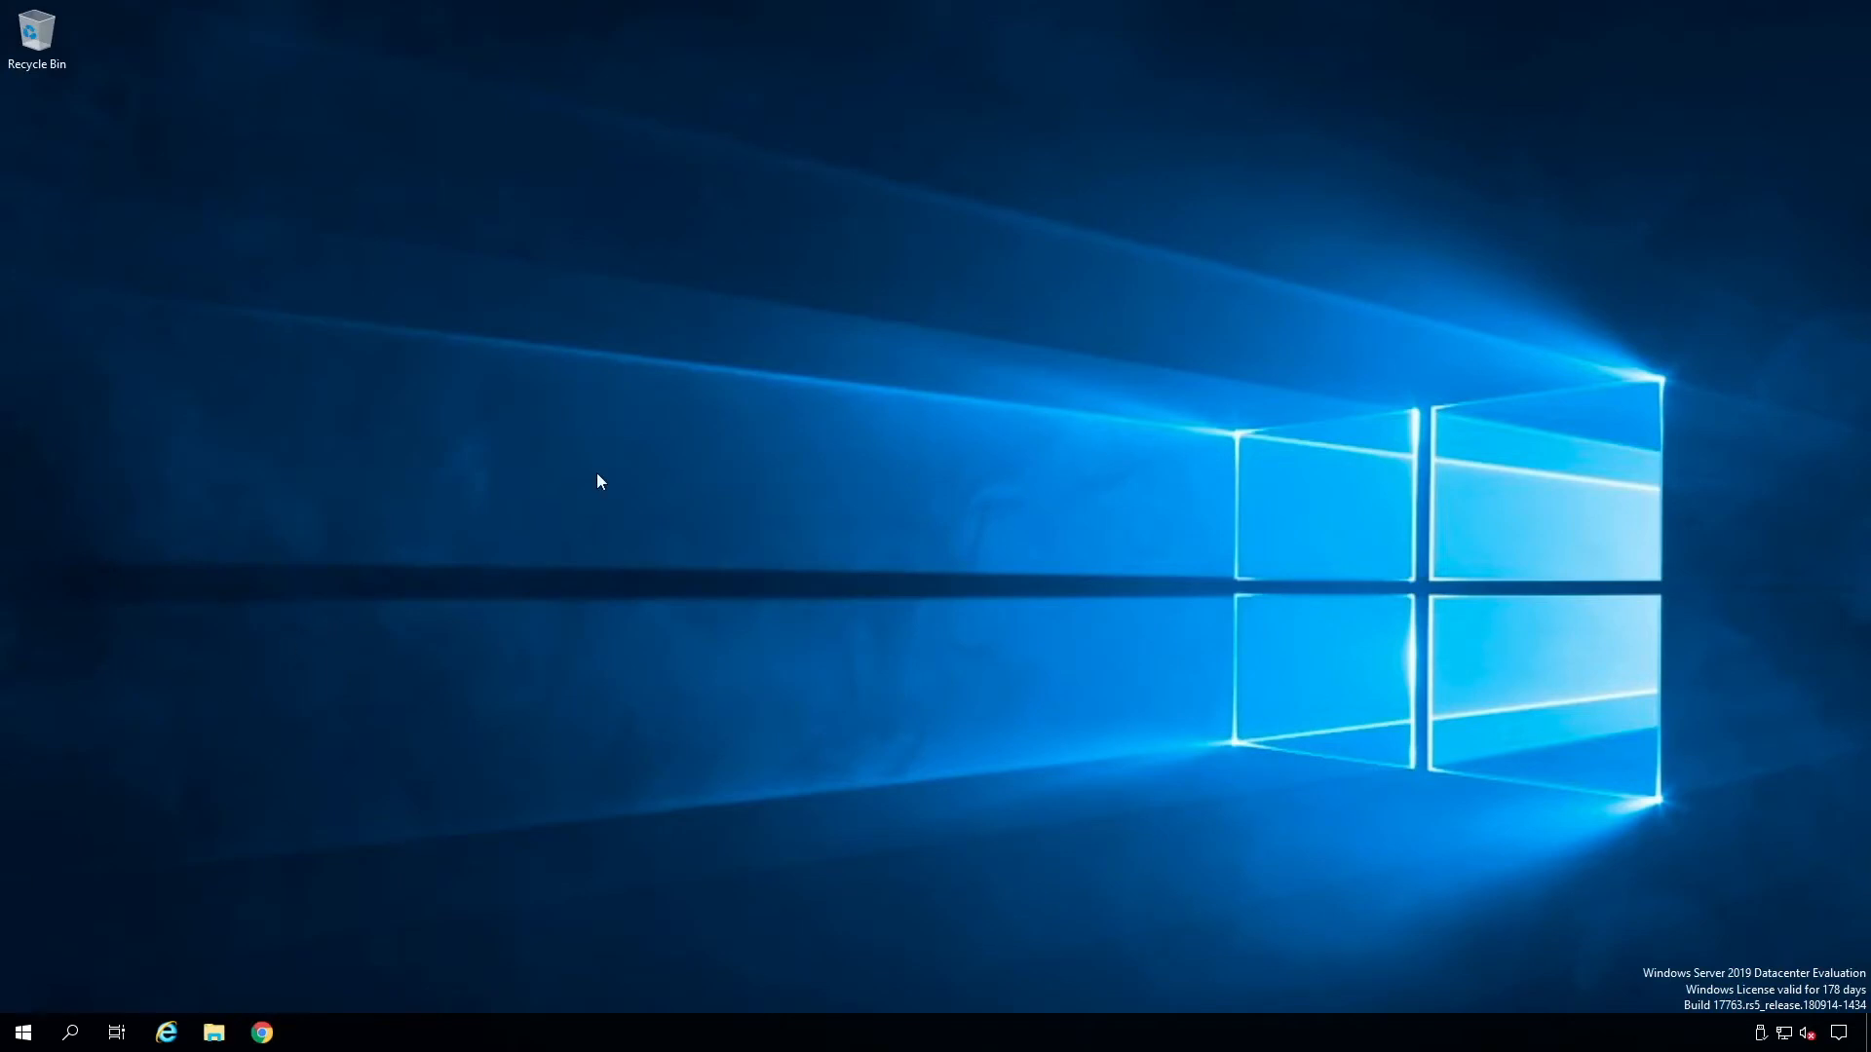
# Reopen Chrome, search for "node red" and go to the Node-RED home page again
pyautogui.click(261, 1030)
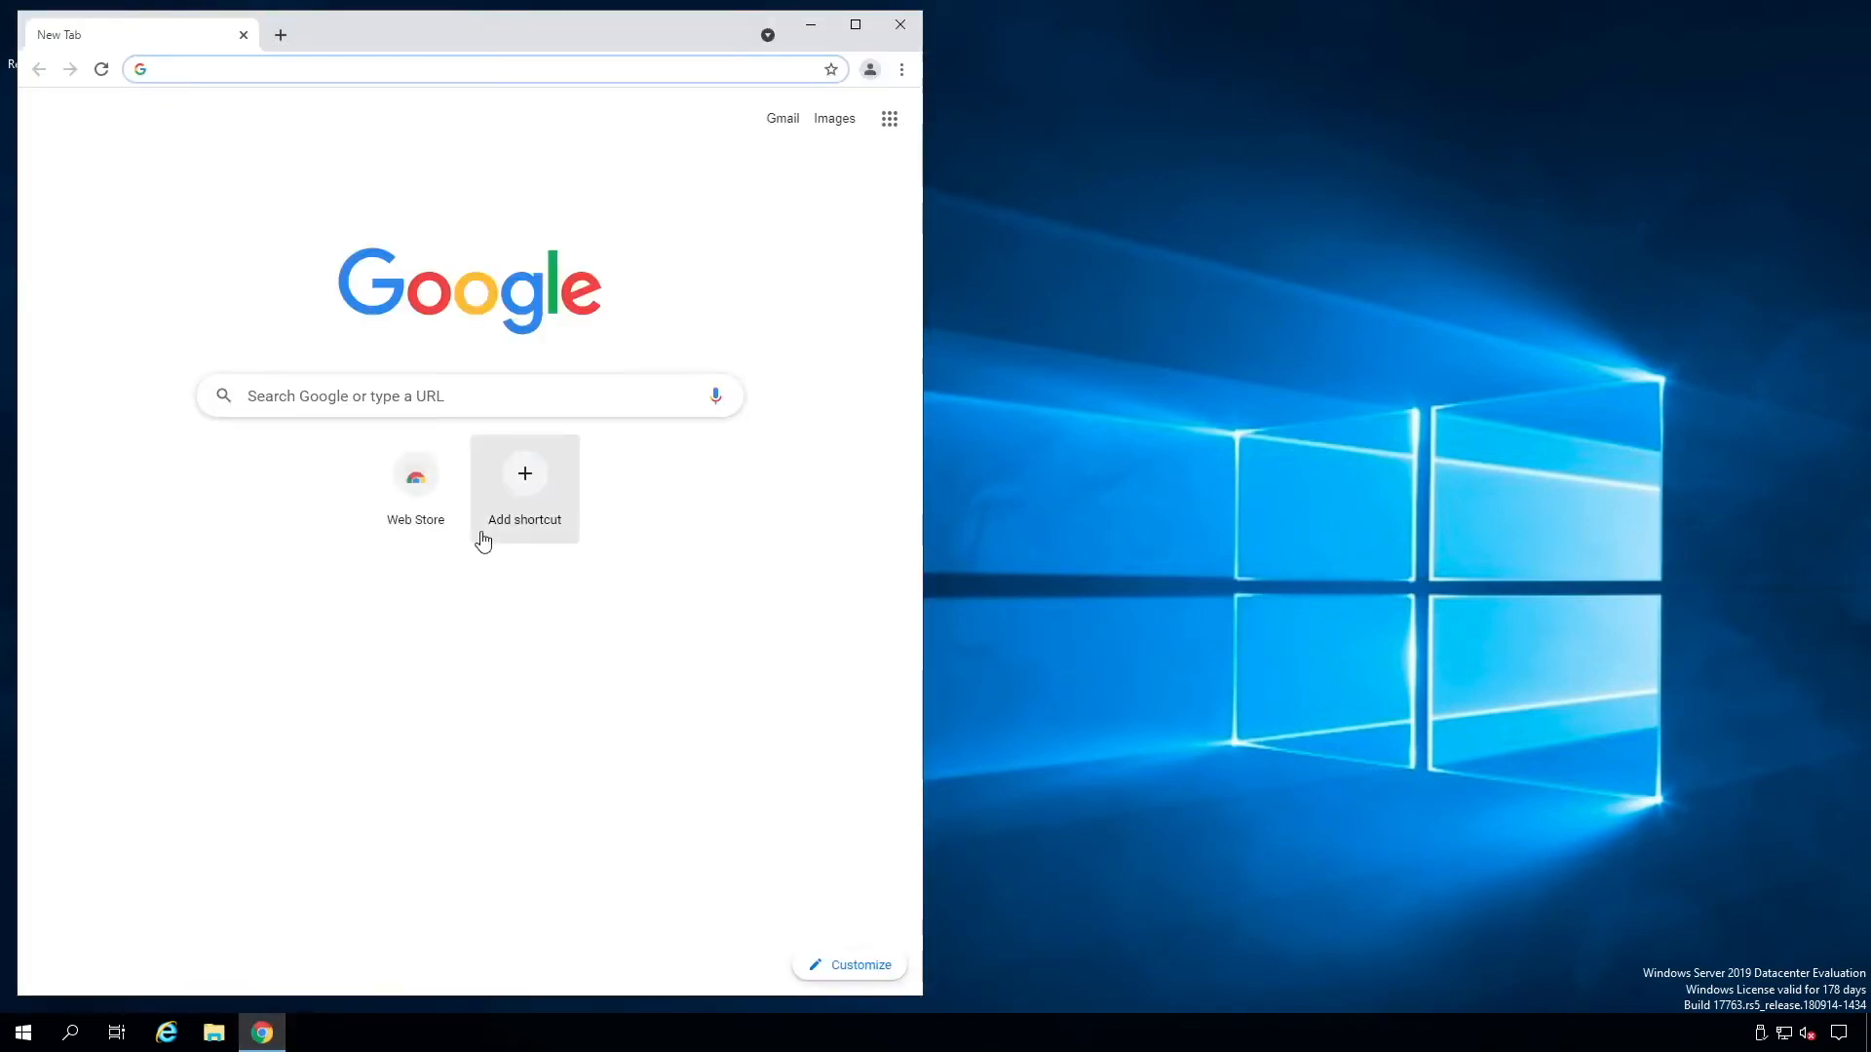
pyautogui.click(366, 403)
pyautogui.write('node red')
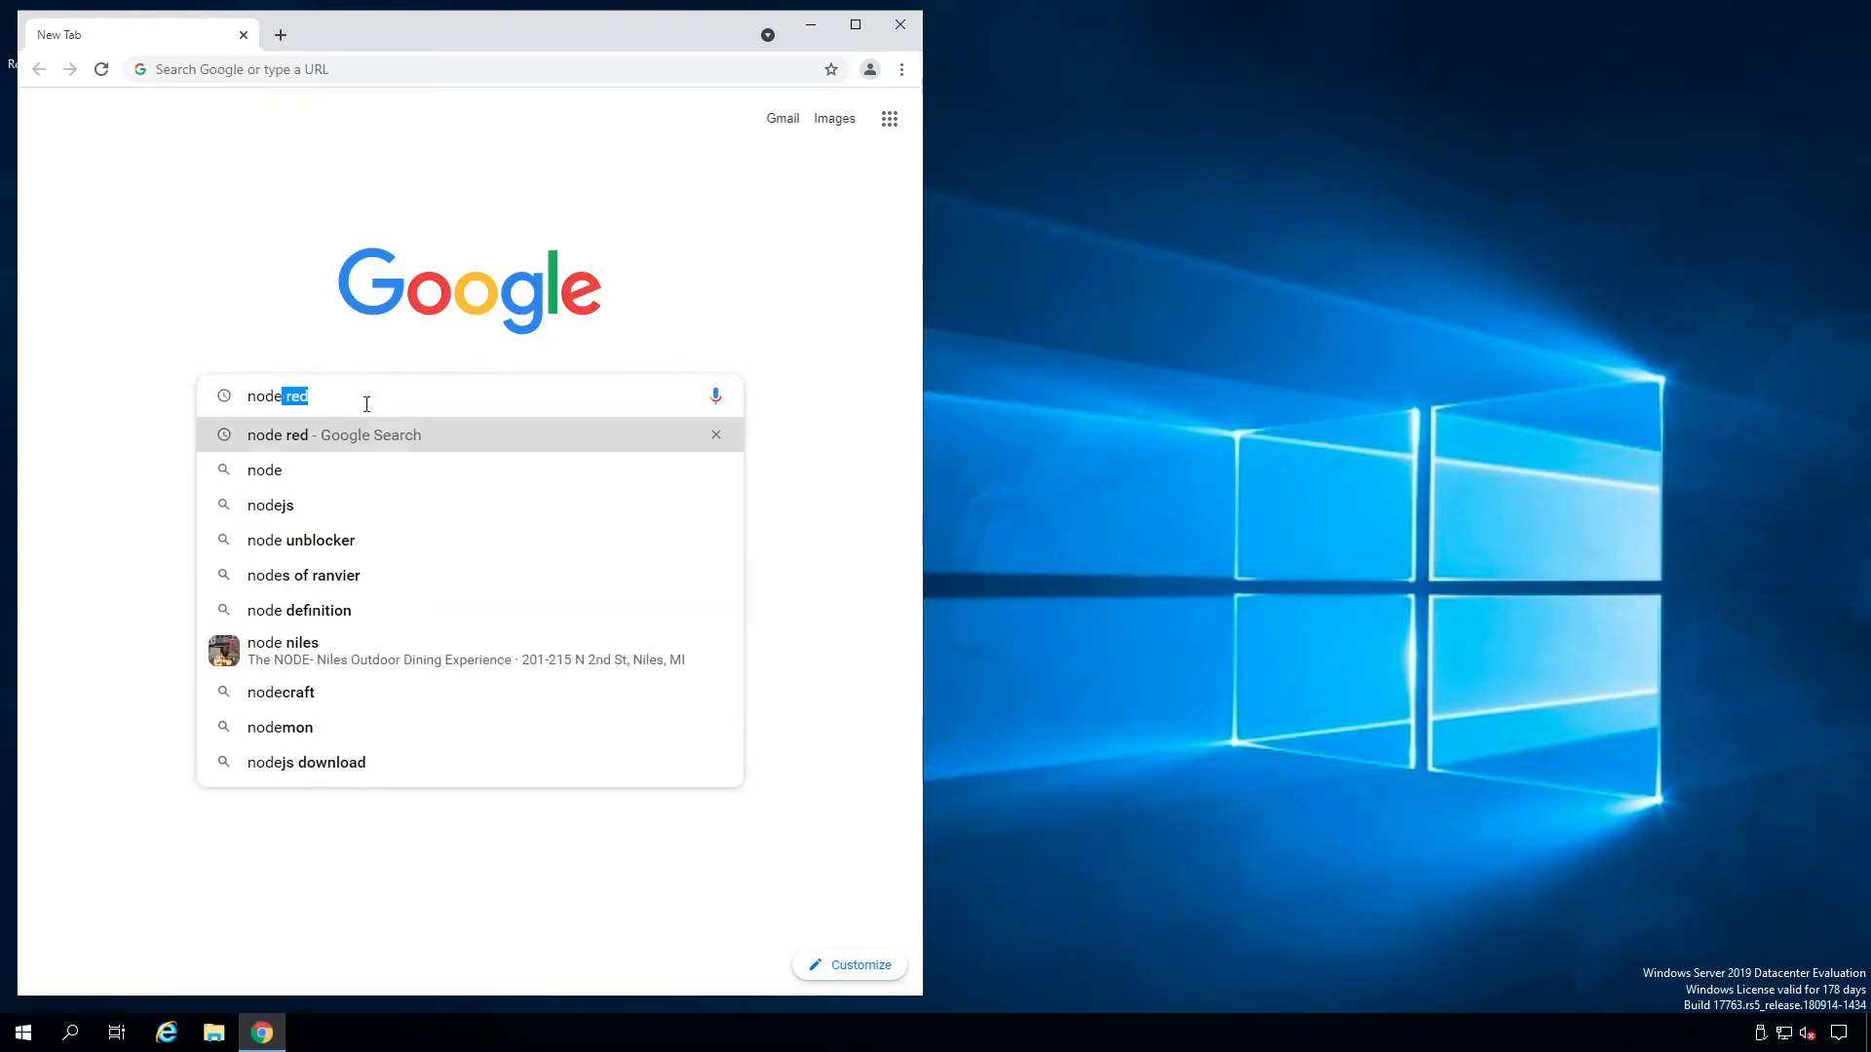
pyautogui.press('Return')
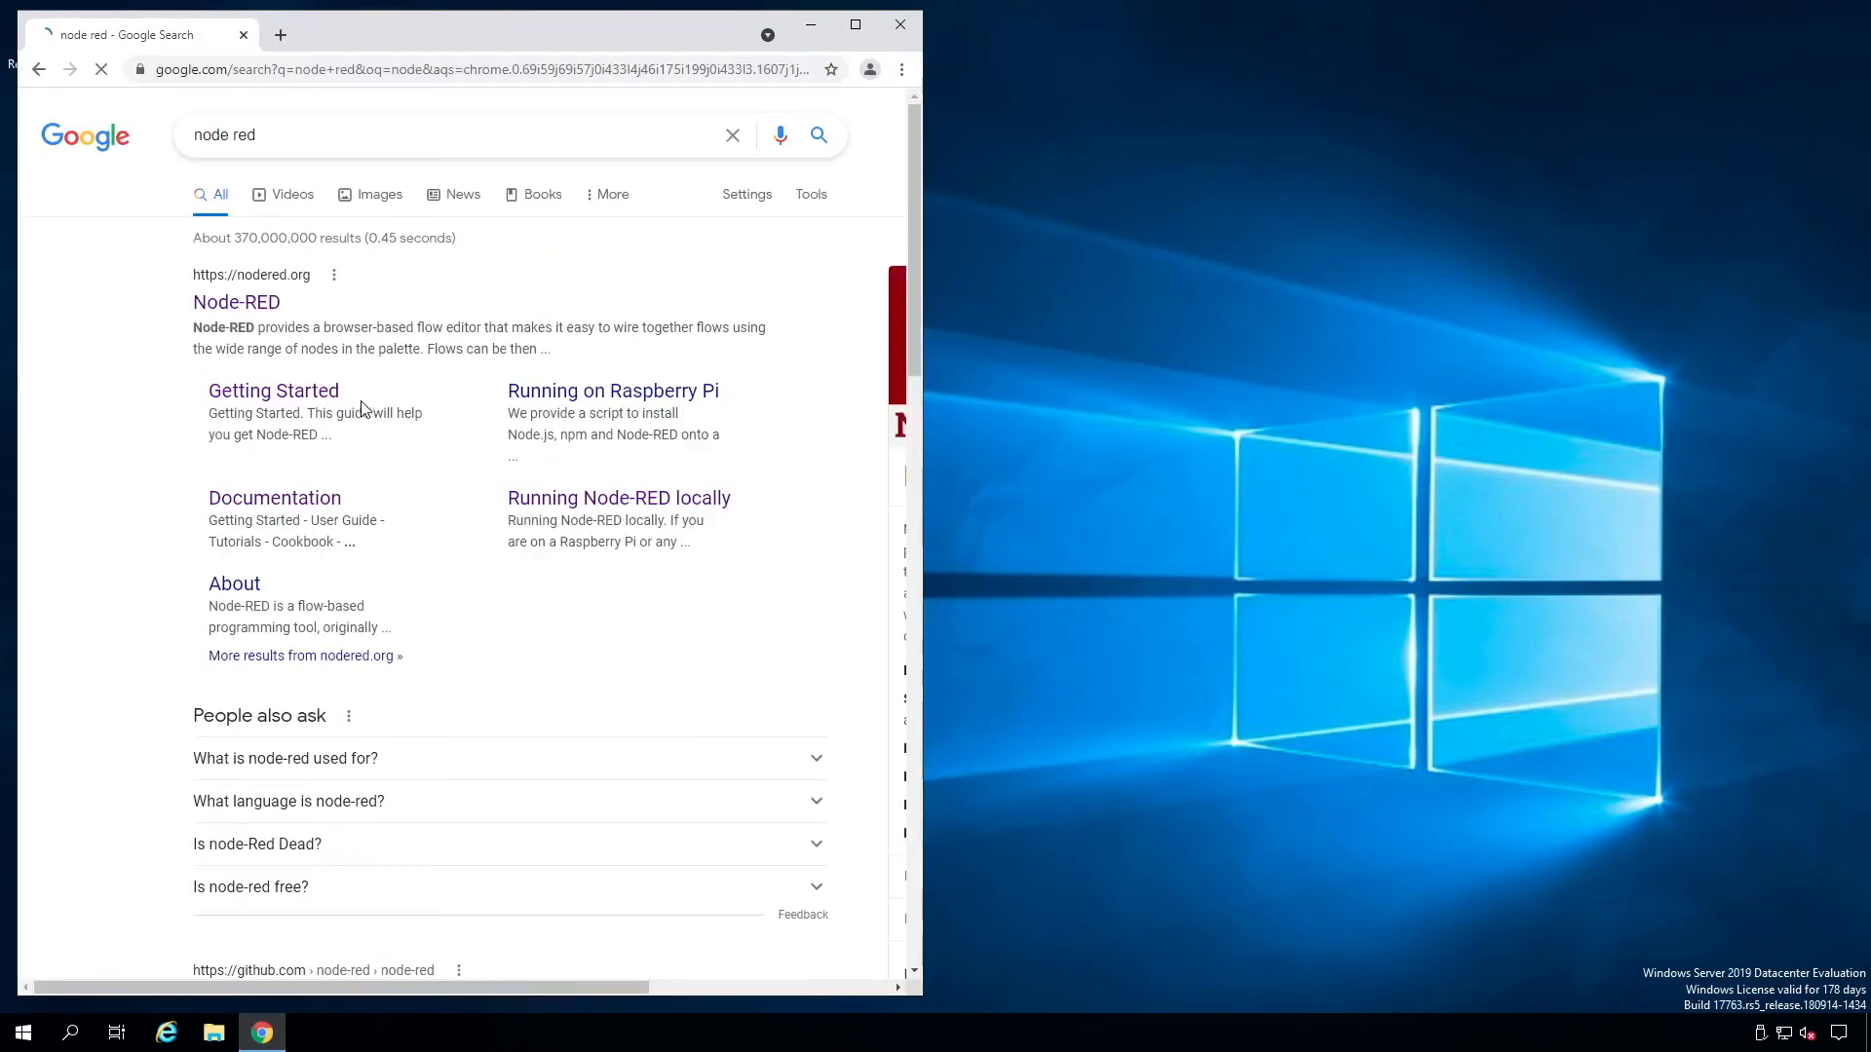
pyautogui.click(269, 308)
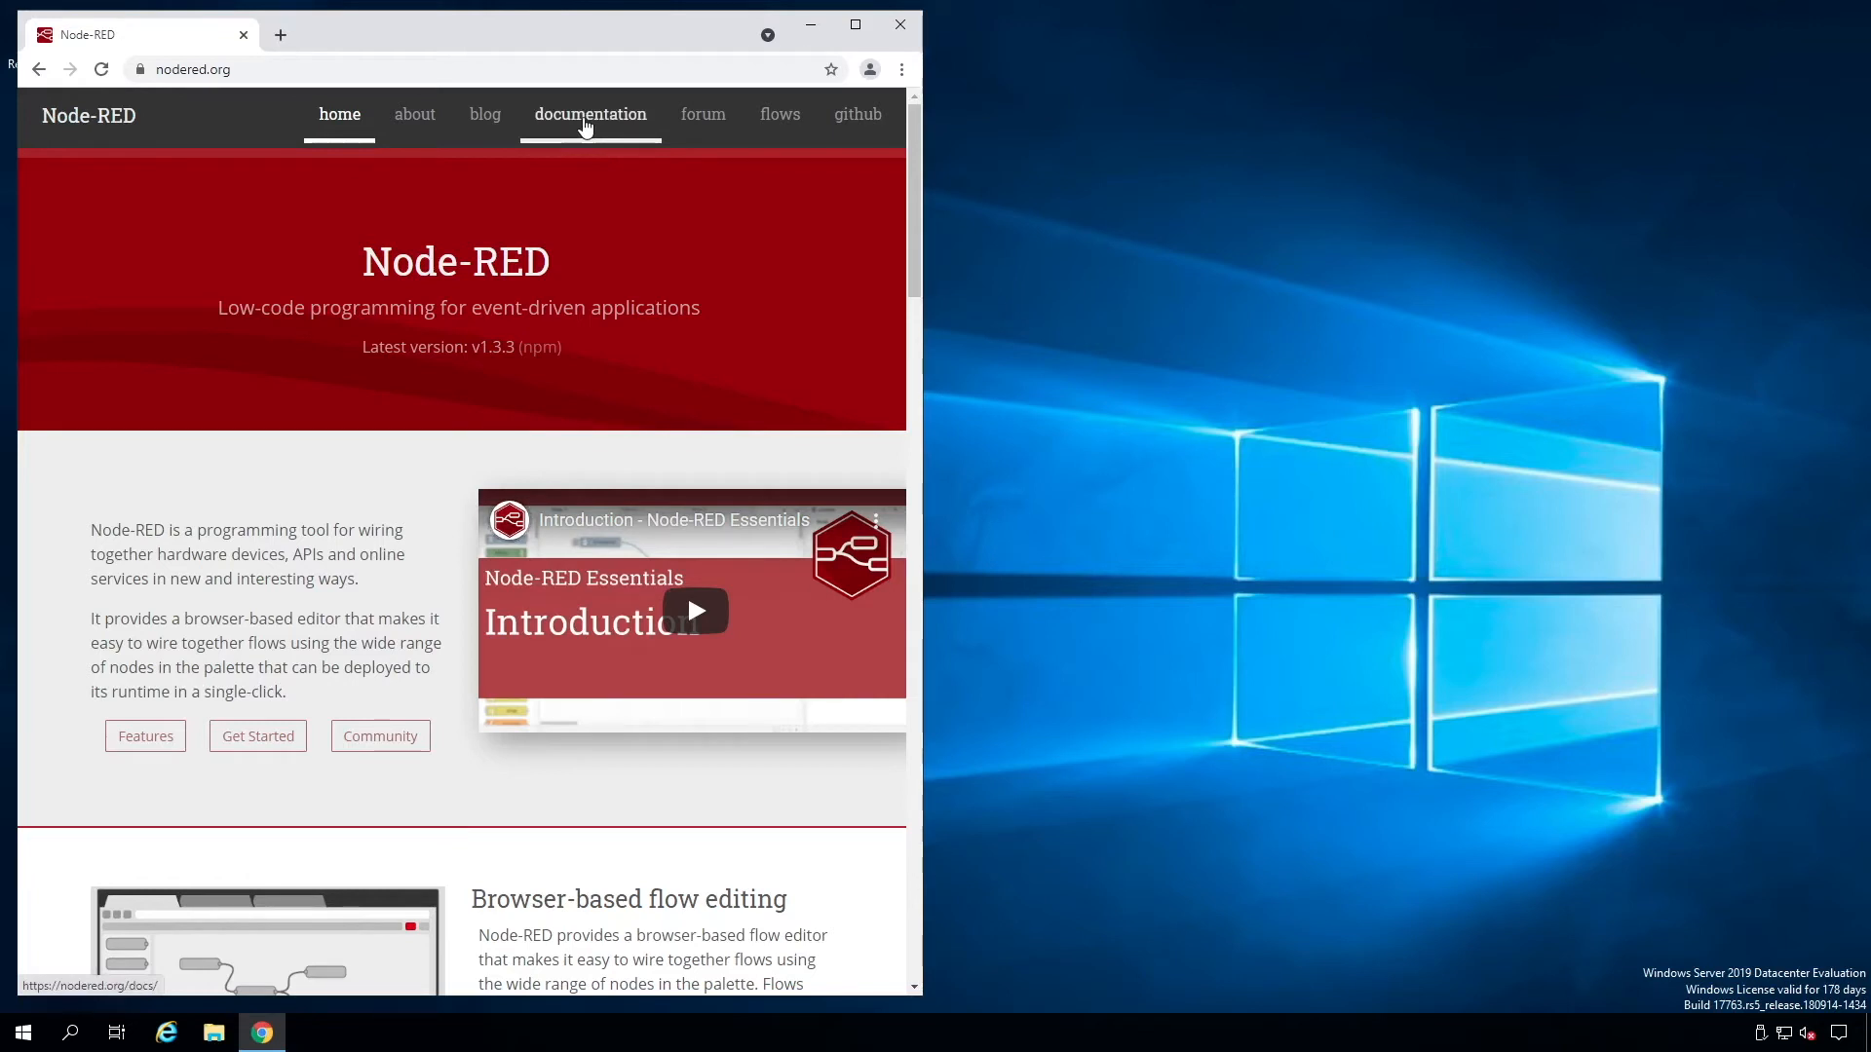
# Return to the Running on Windows guide through the documentation's Getting Started and Running locally pages, and view its Quick Start section
pyautogui.click(584, 125)
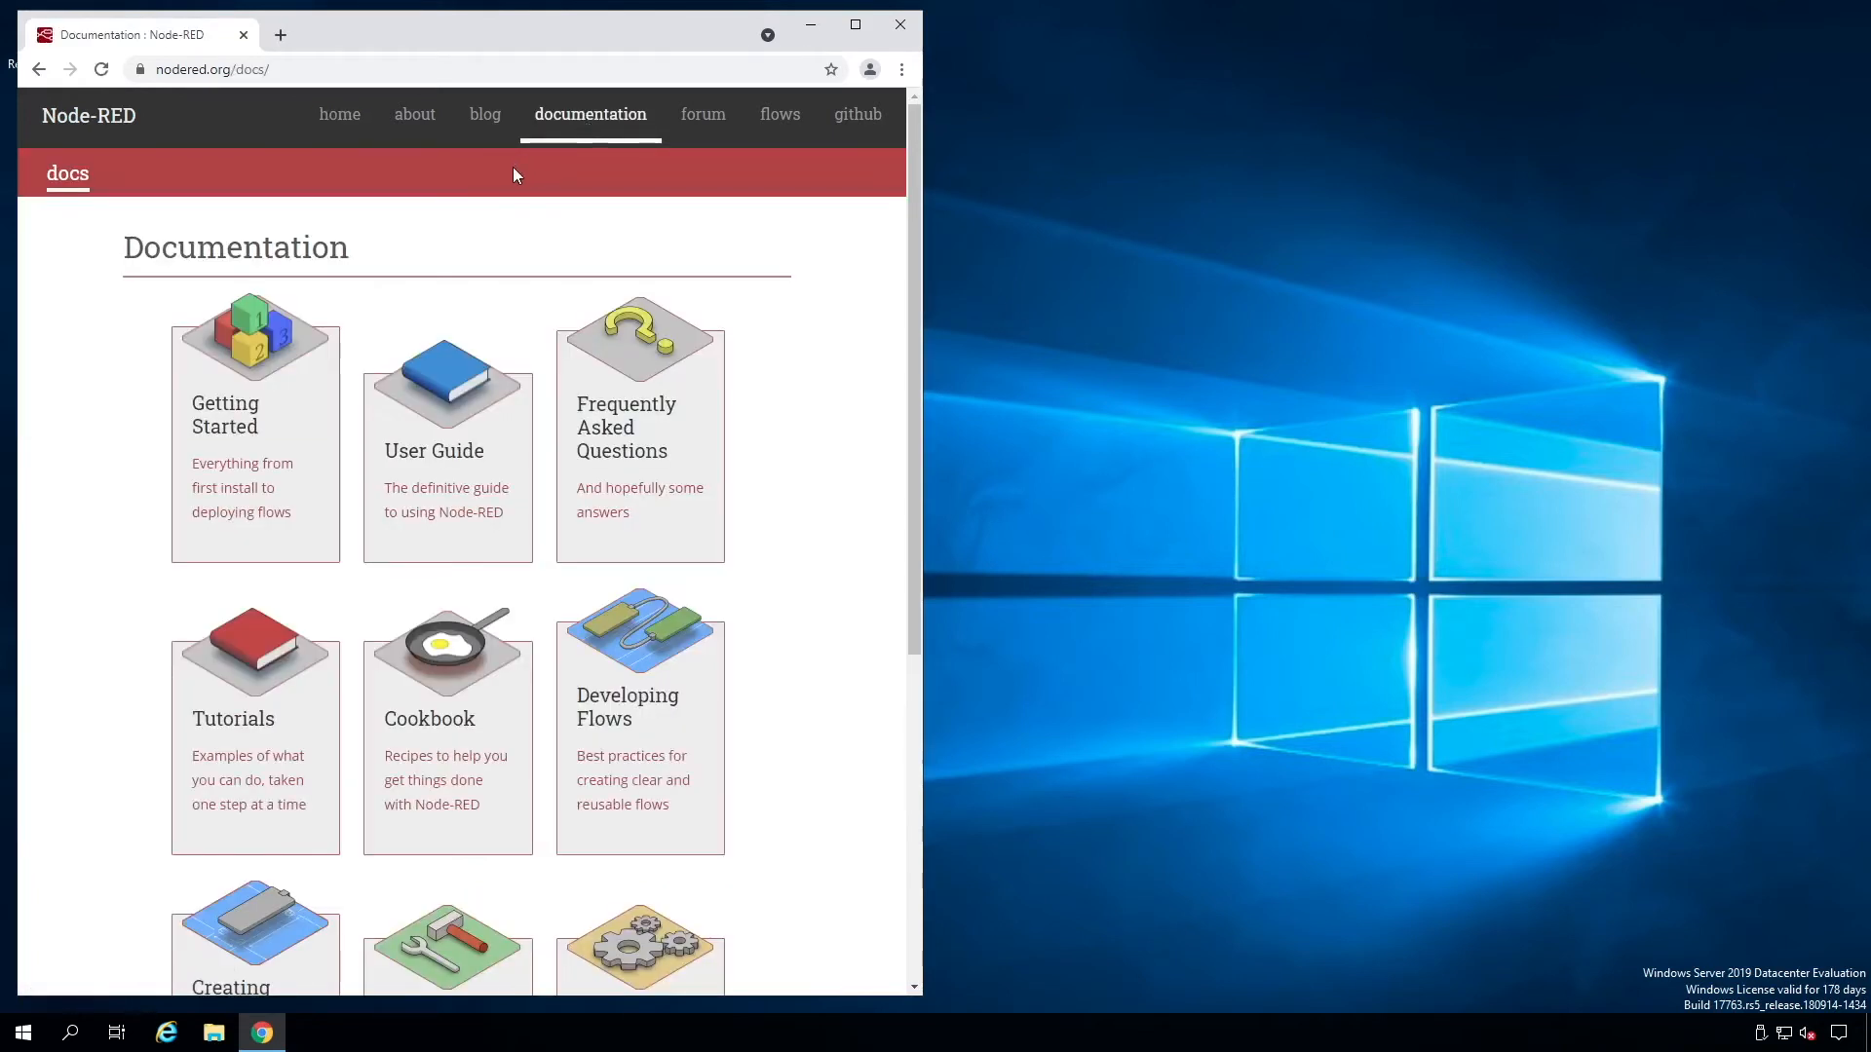
pyautogui.click(227, 400)
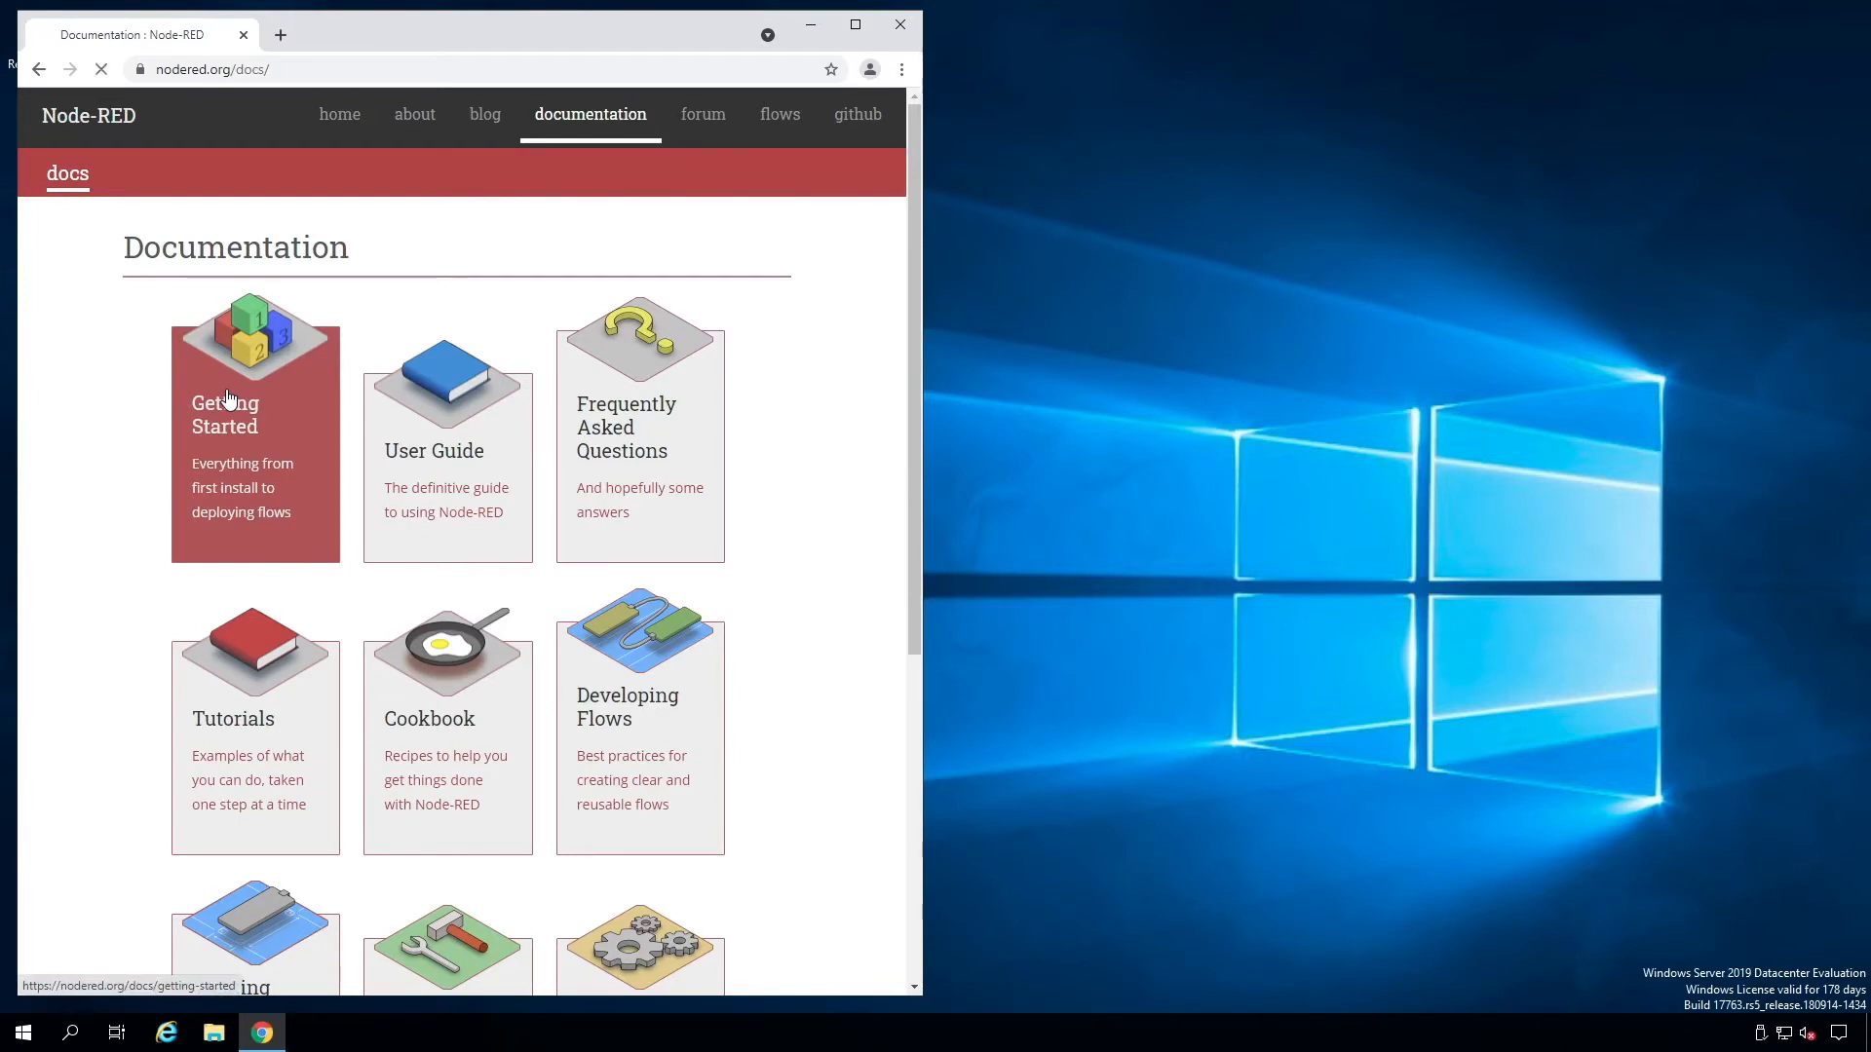
pyautogui.click(250, 531)
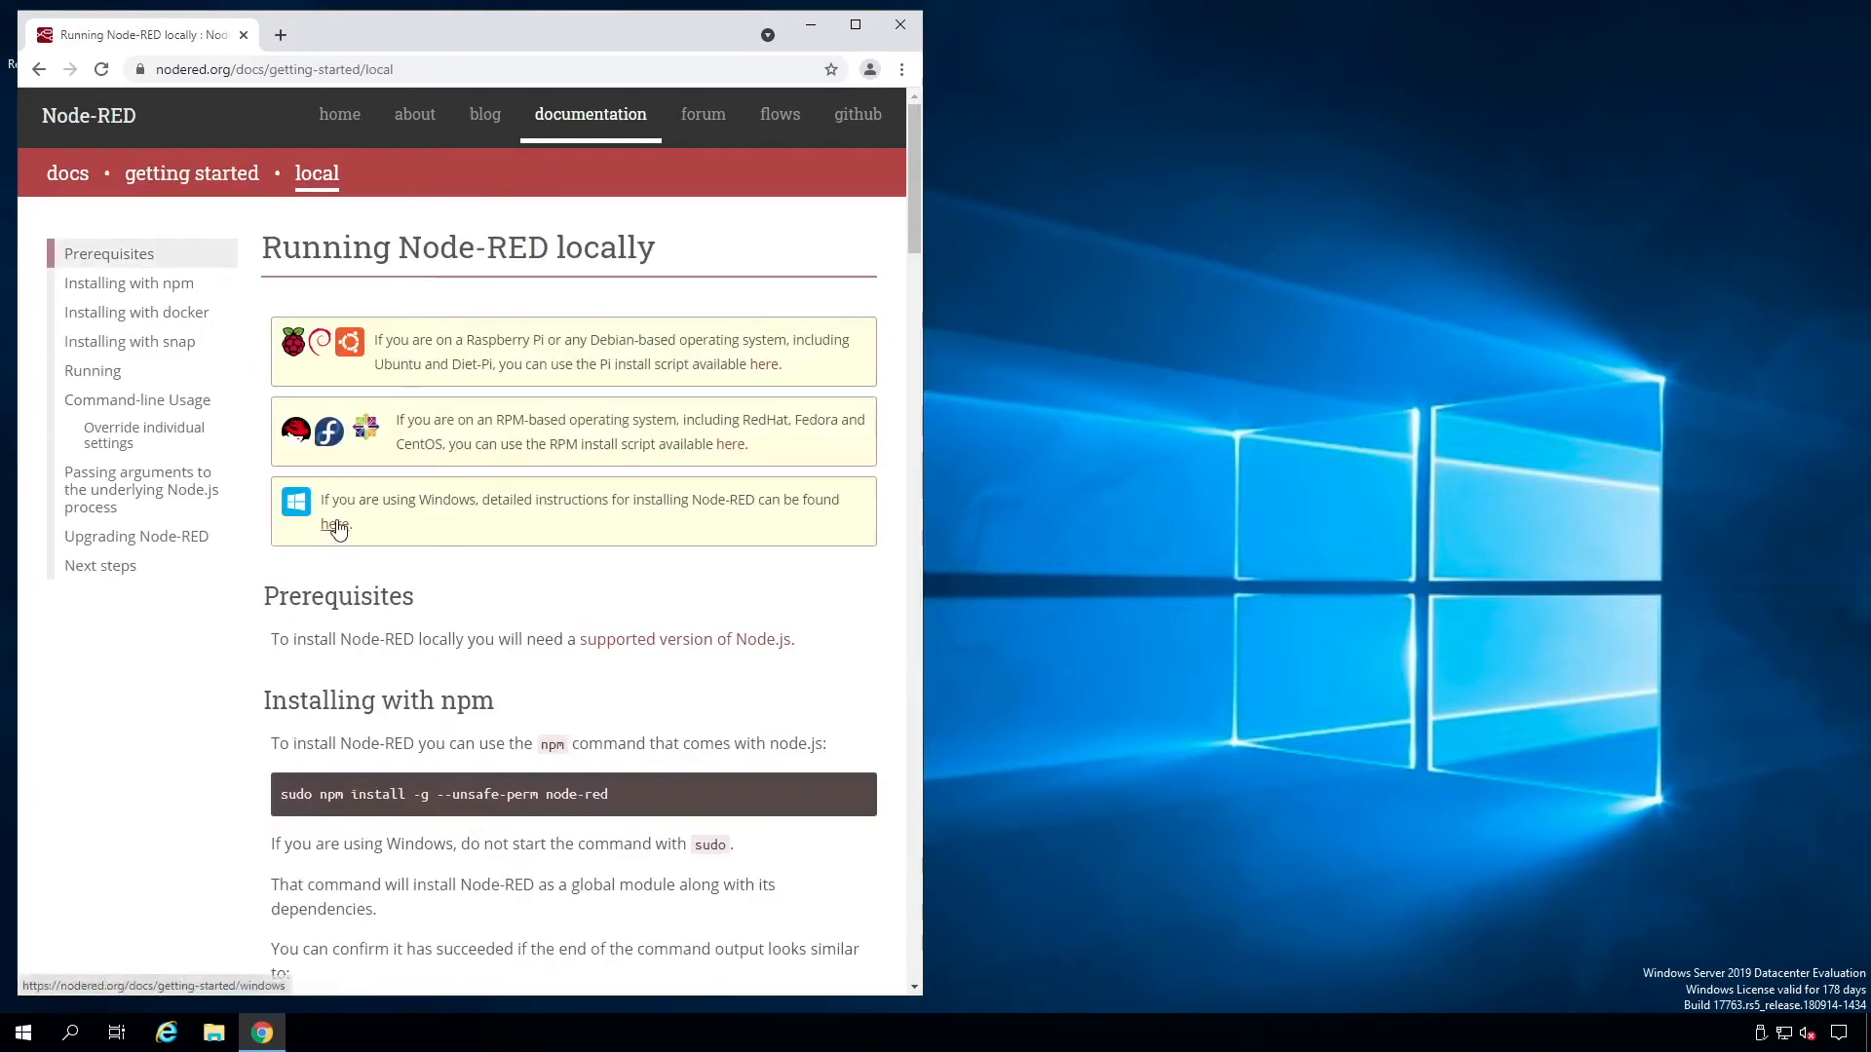
pyautogui.click(337, 527)
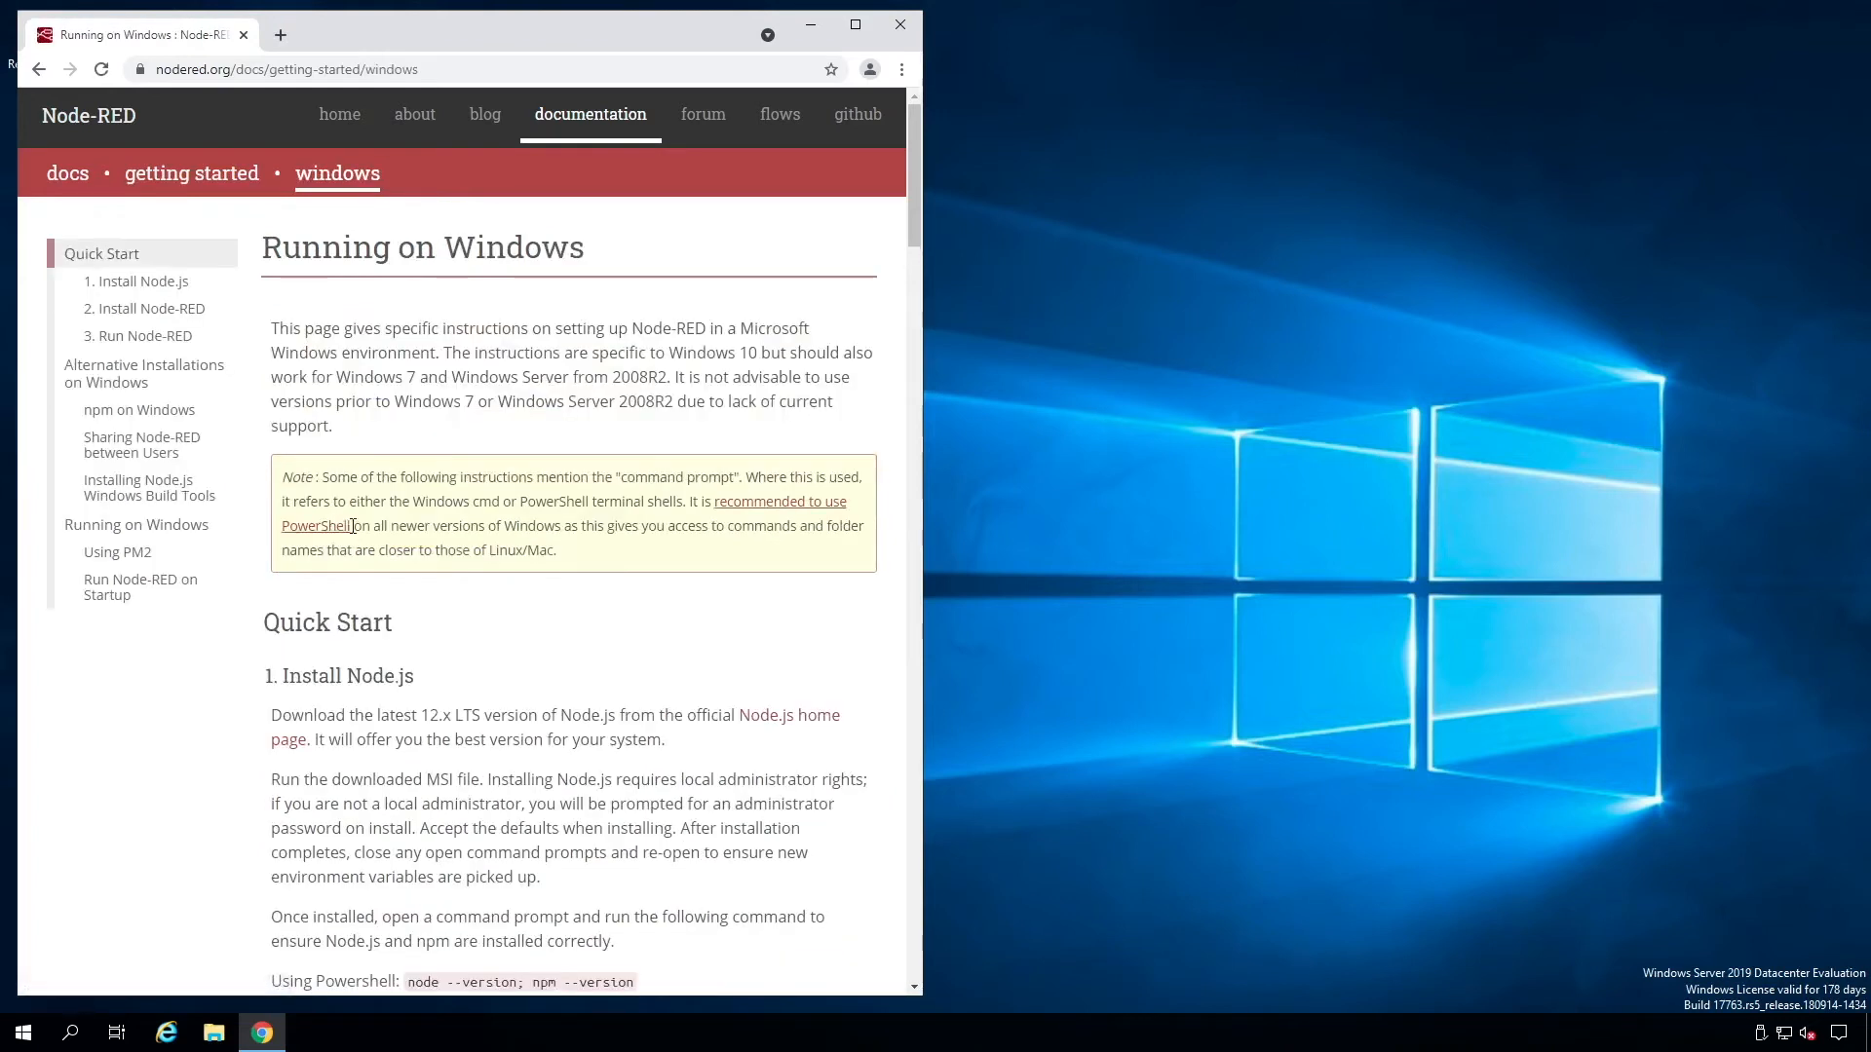
pyautogui.scroll(-1, 557, 659)
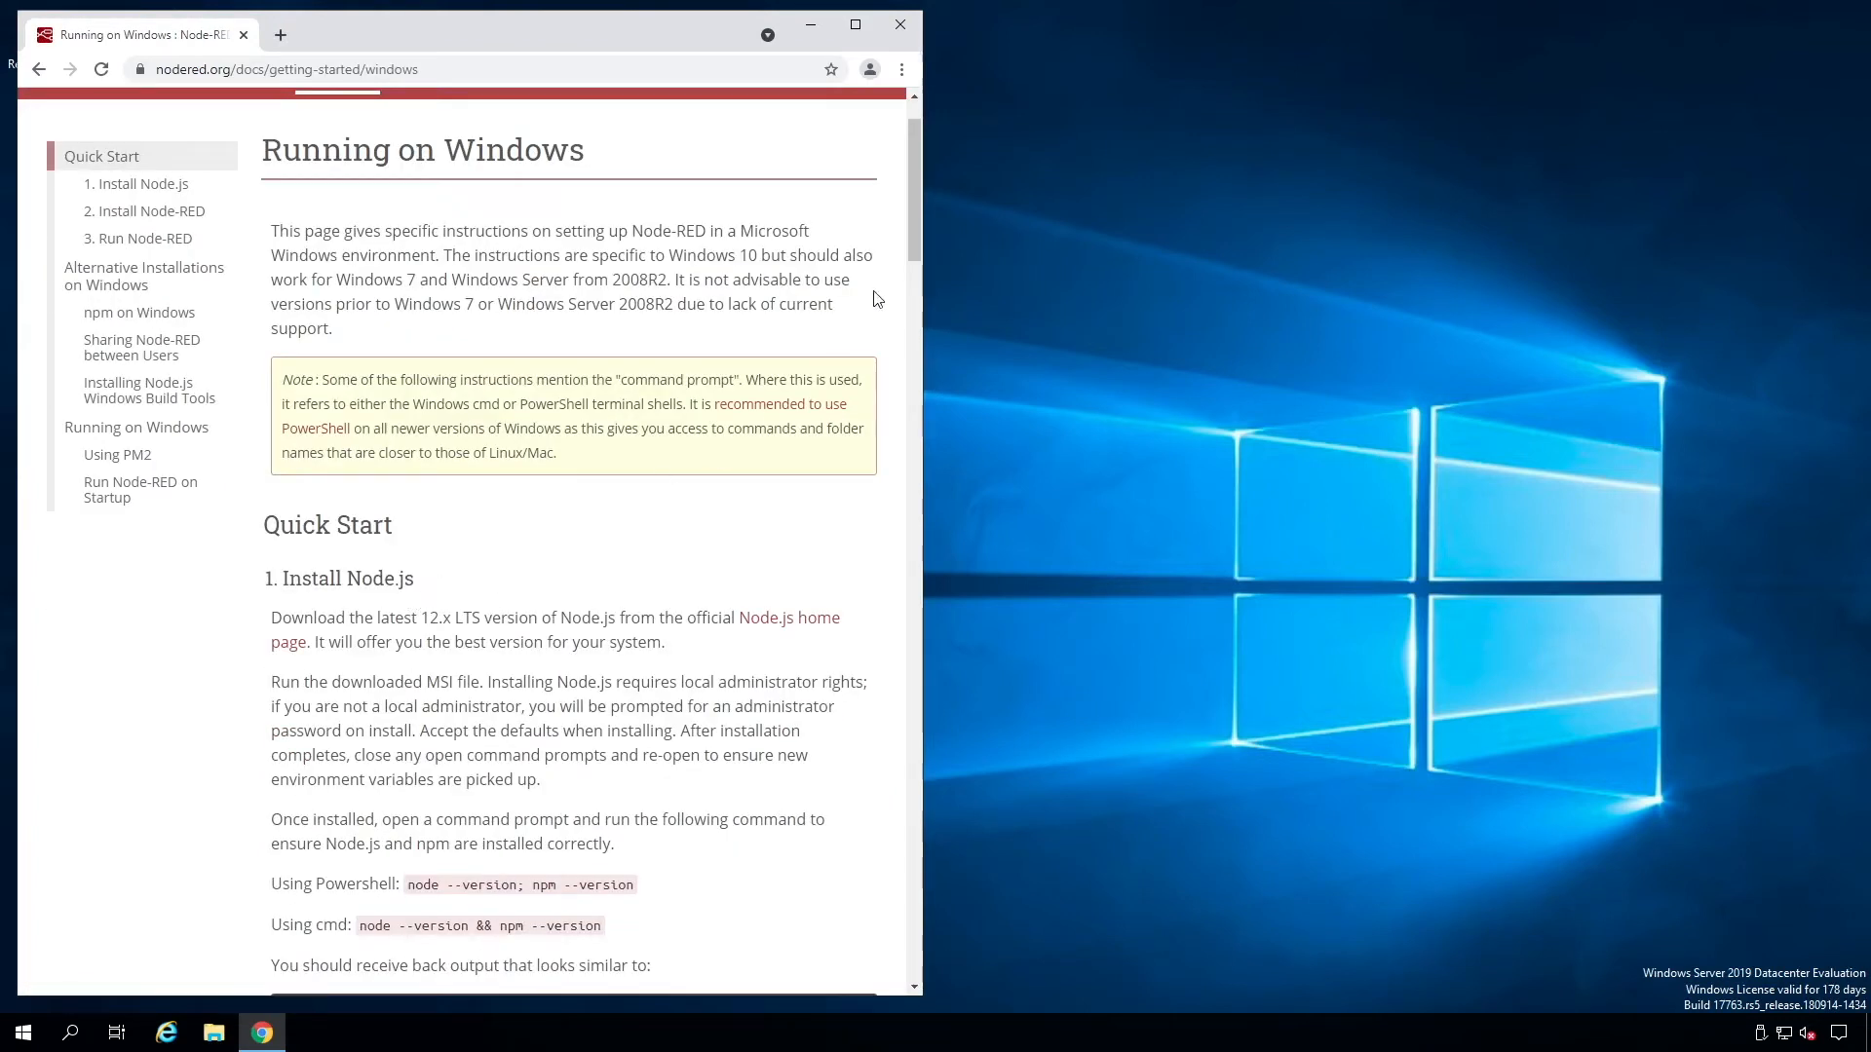
# Copy the Node-RED install command from the guide and run npm install -g --unsafe-perm node-red in a new command prompt
pyautogui.moveTo(914, 231); pyautogui.dragTo(894, 376)
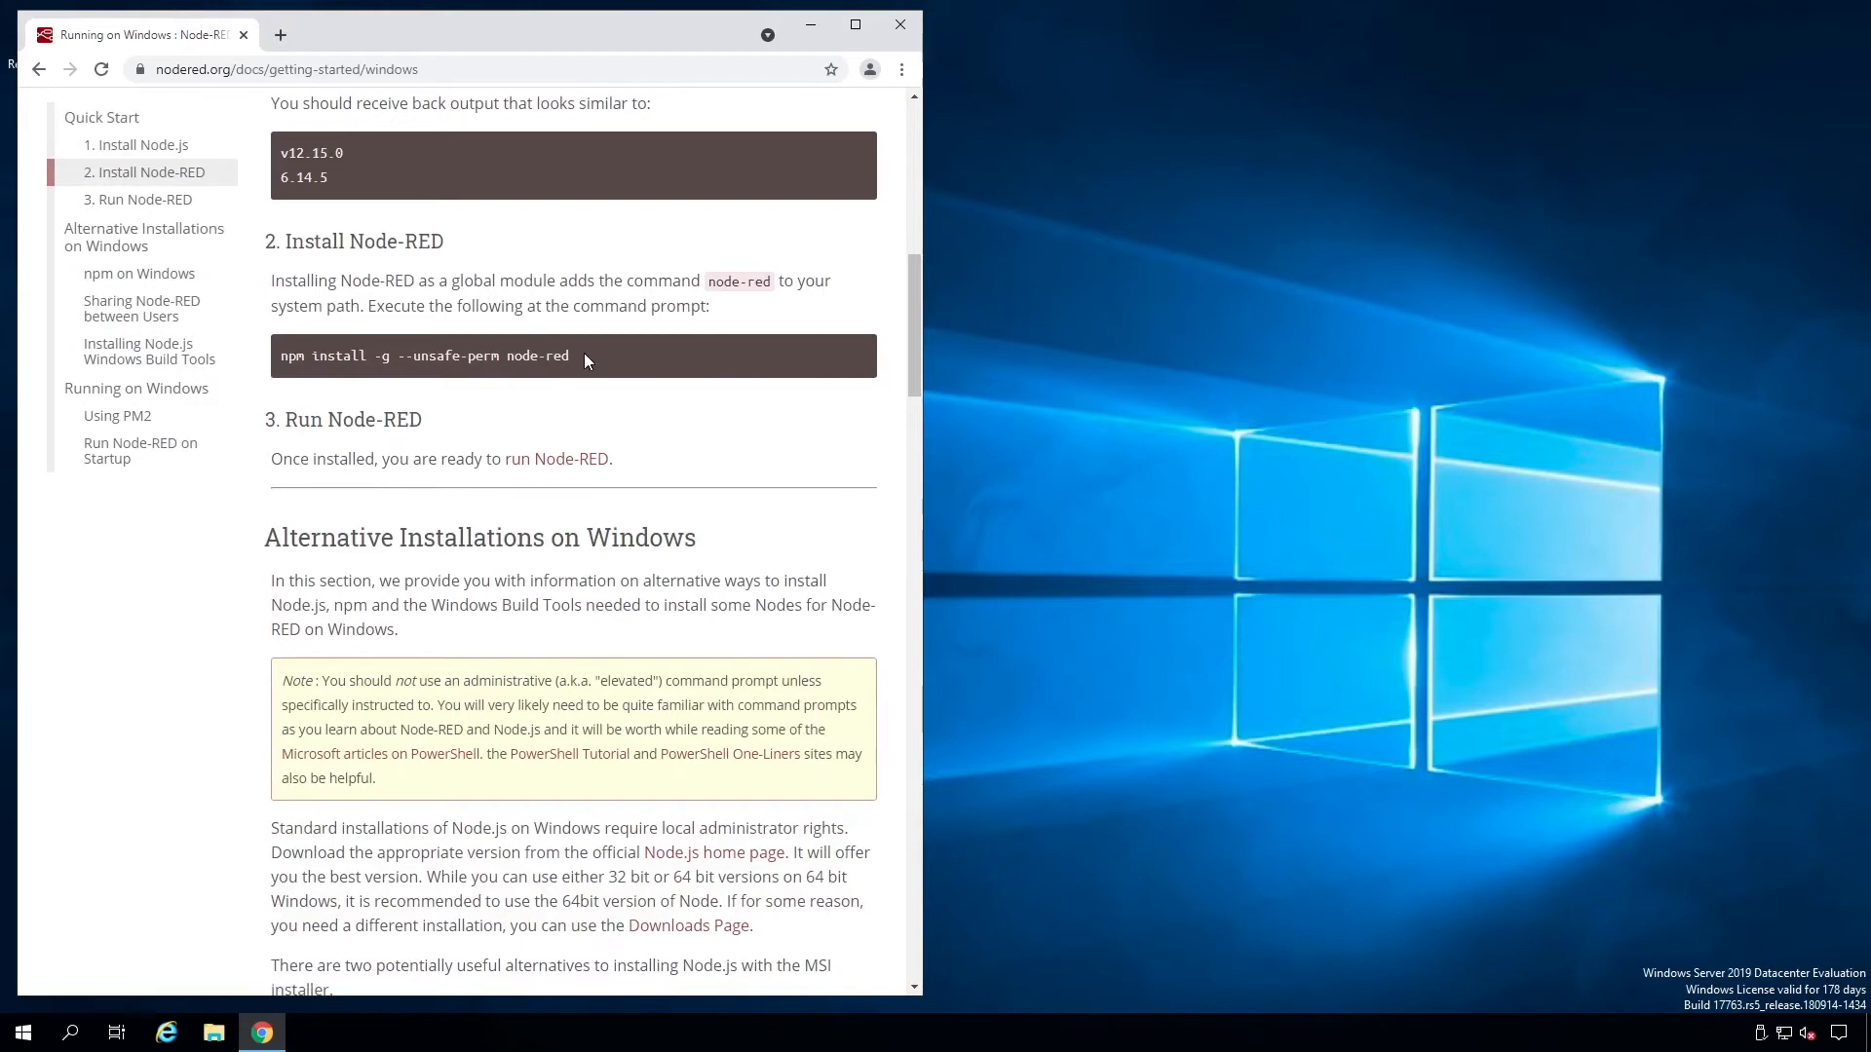
pyautogui.moveTo(582, 354); pyautogui.dragTo(278, 364)
pyautogui.press('cmd+c')
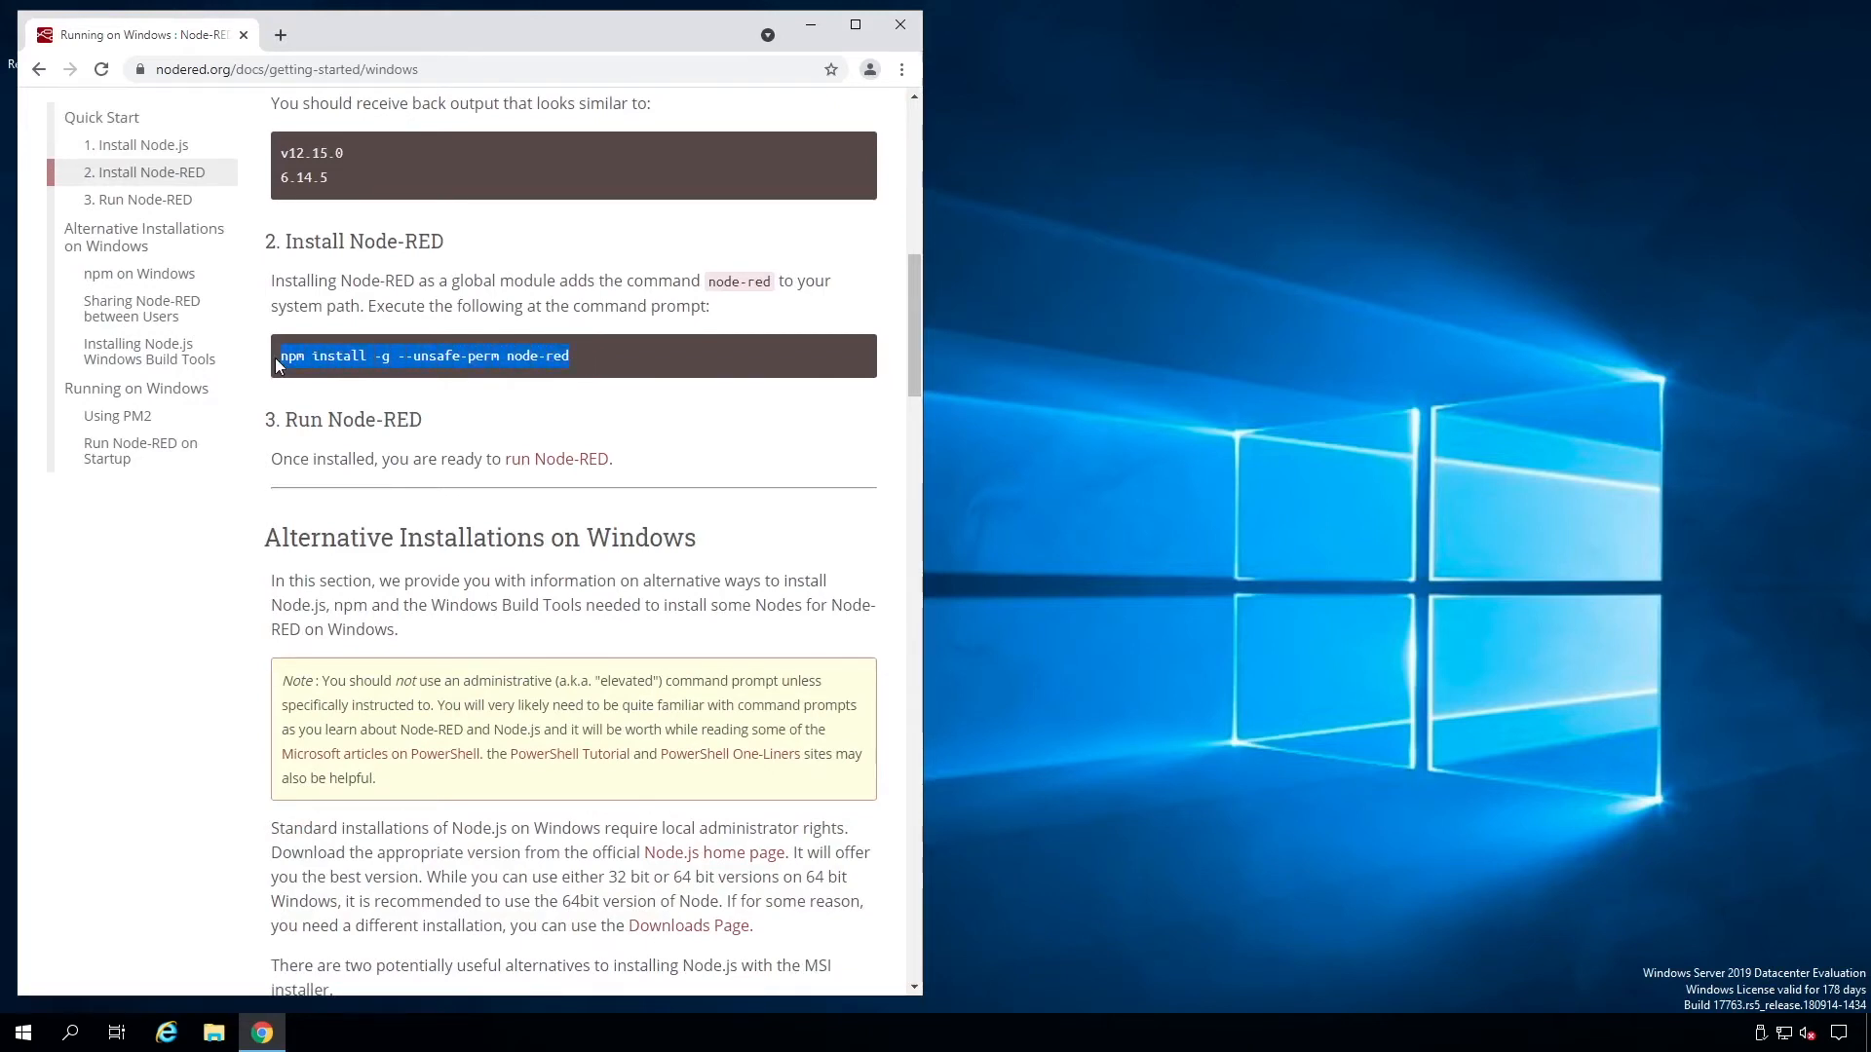
pyautogui.rightClick(20, 1036)
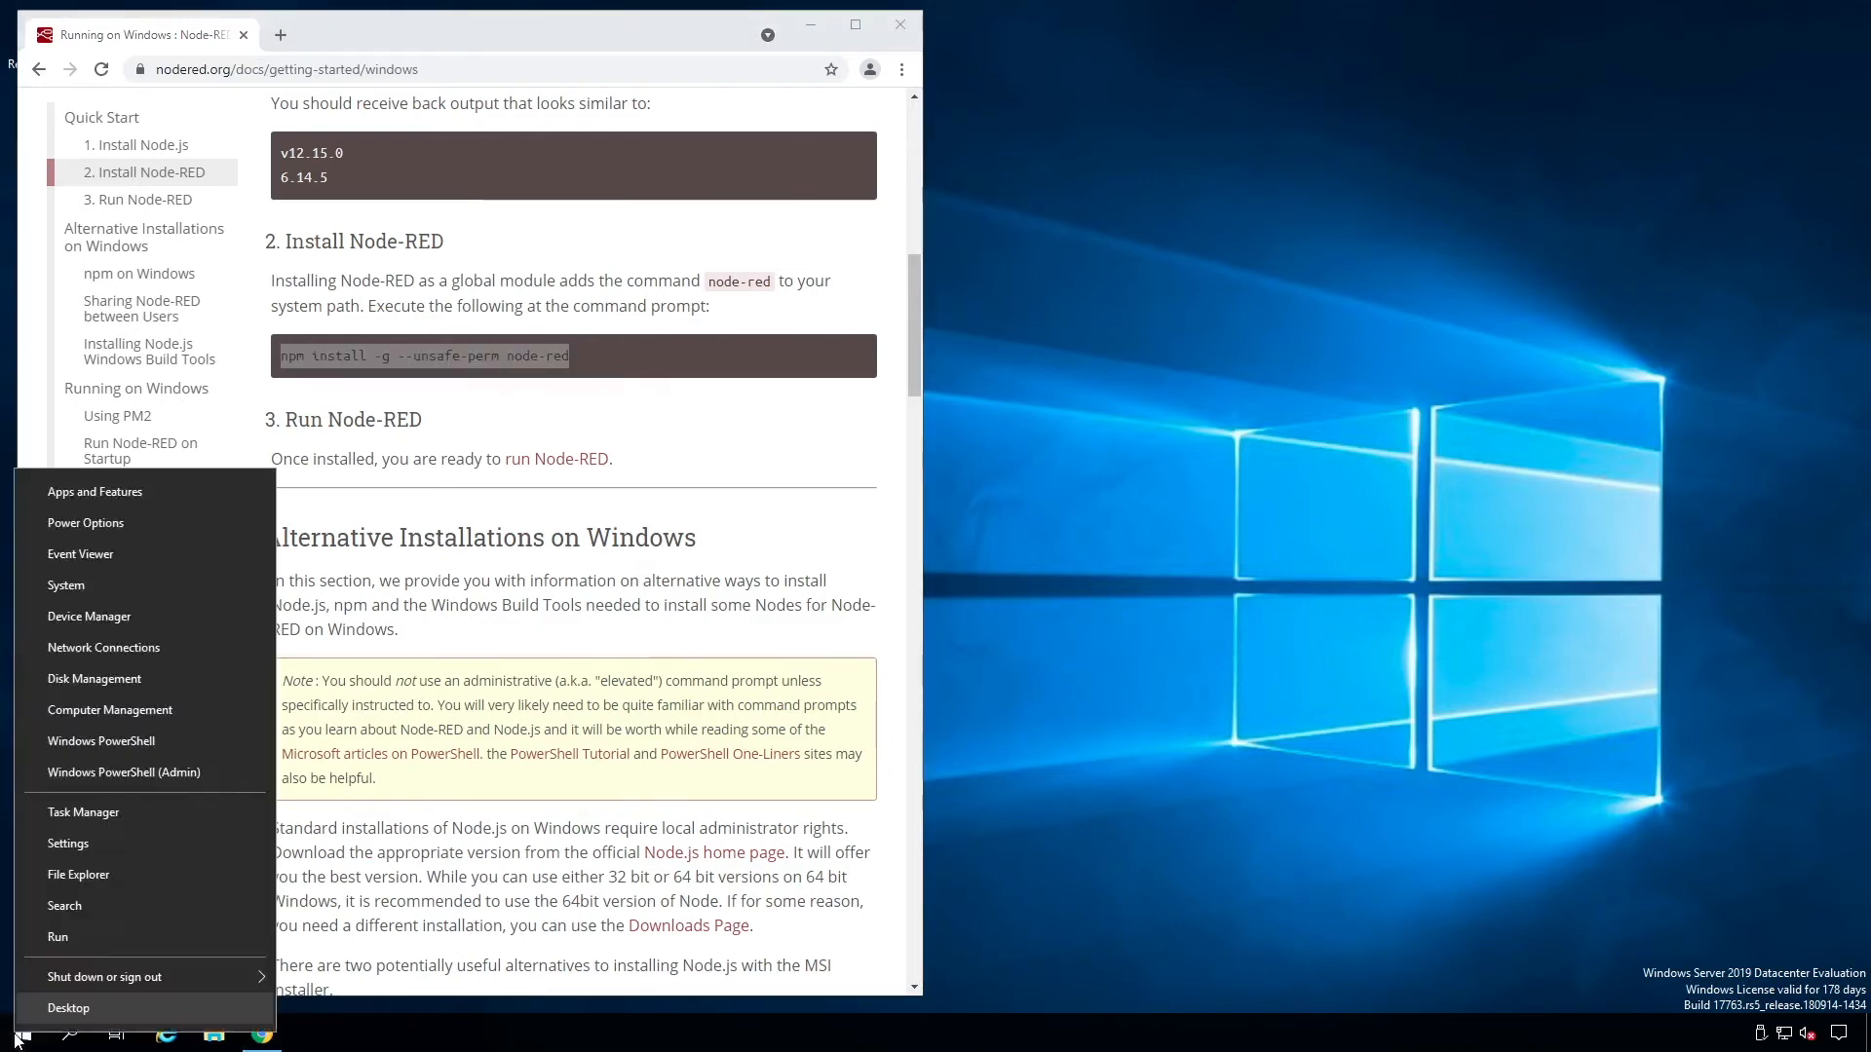
pyautogui.click(78, 935)
pyautogui.press('Return')
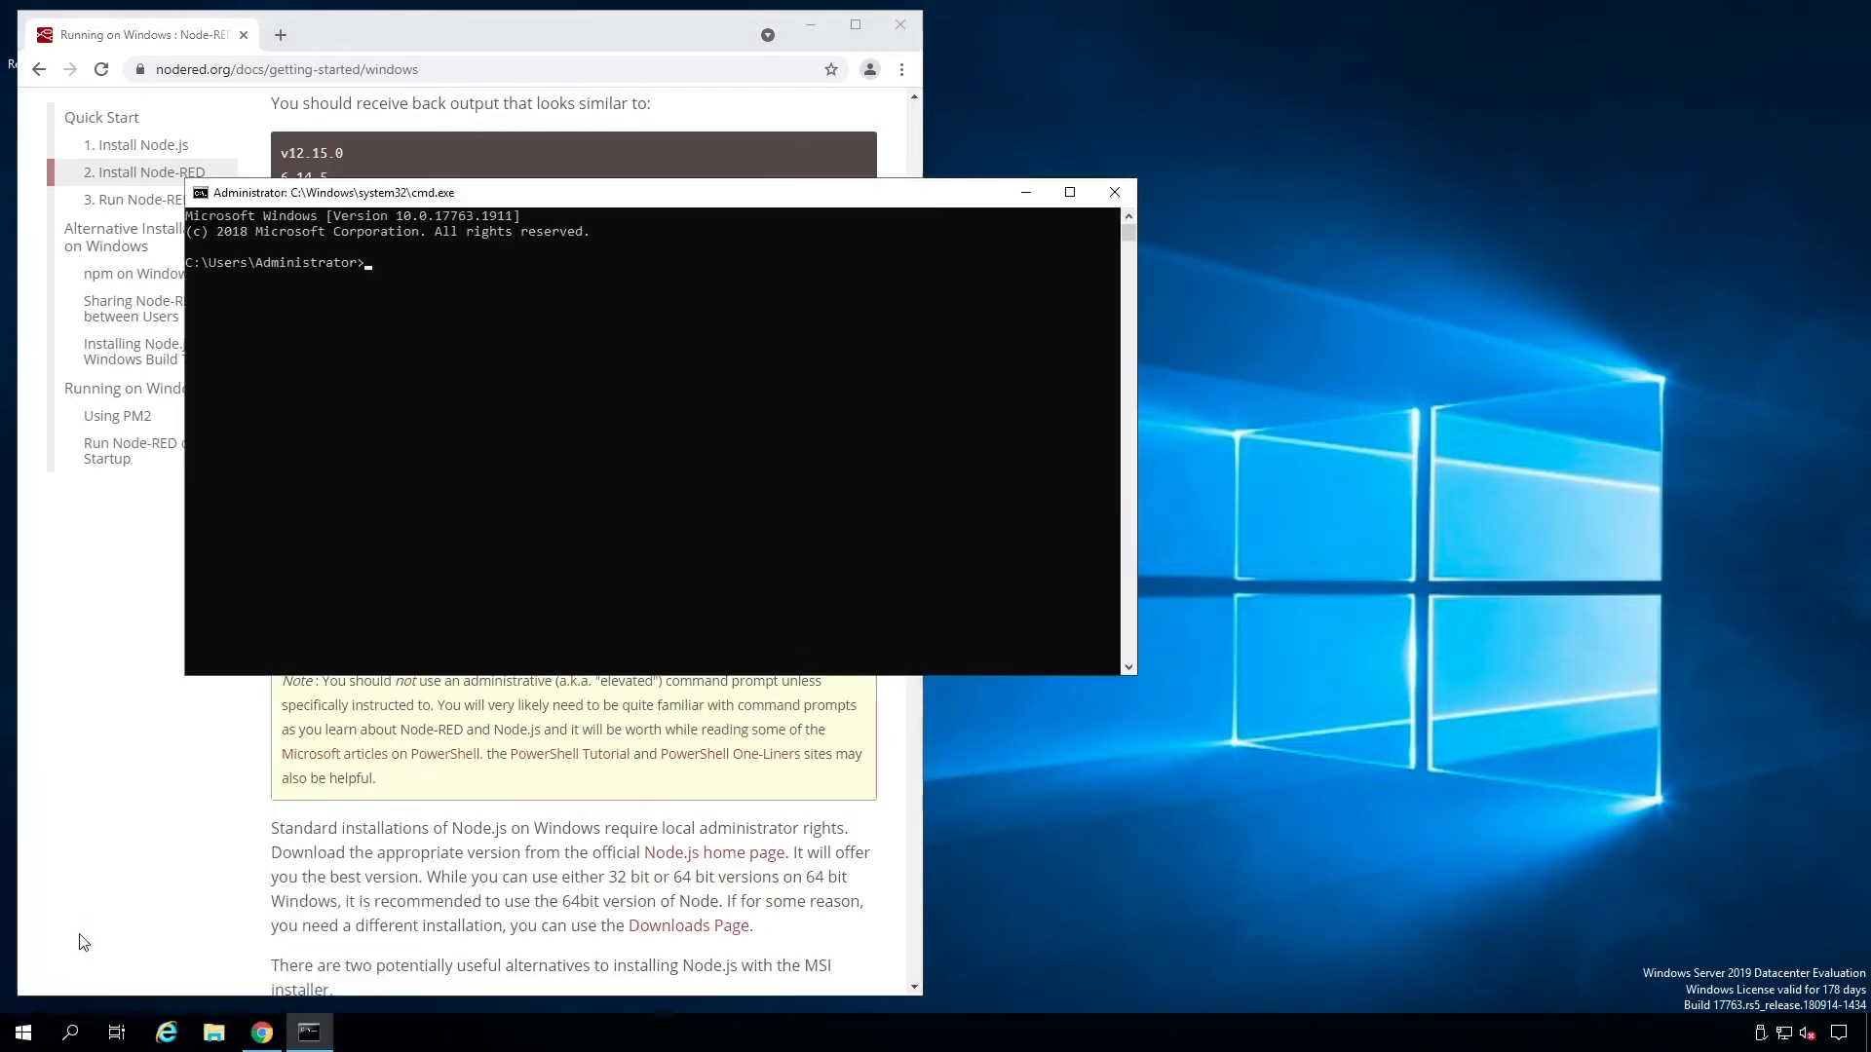
pyautogui.rightClick(499, 436)
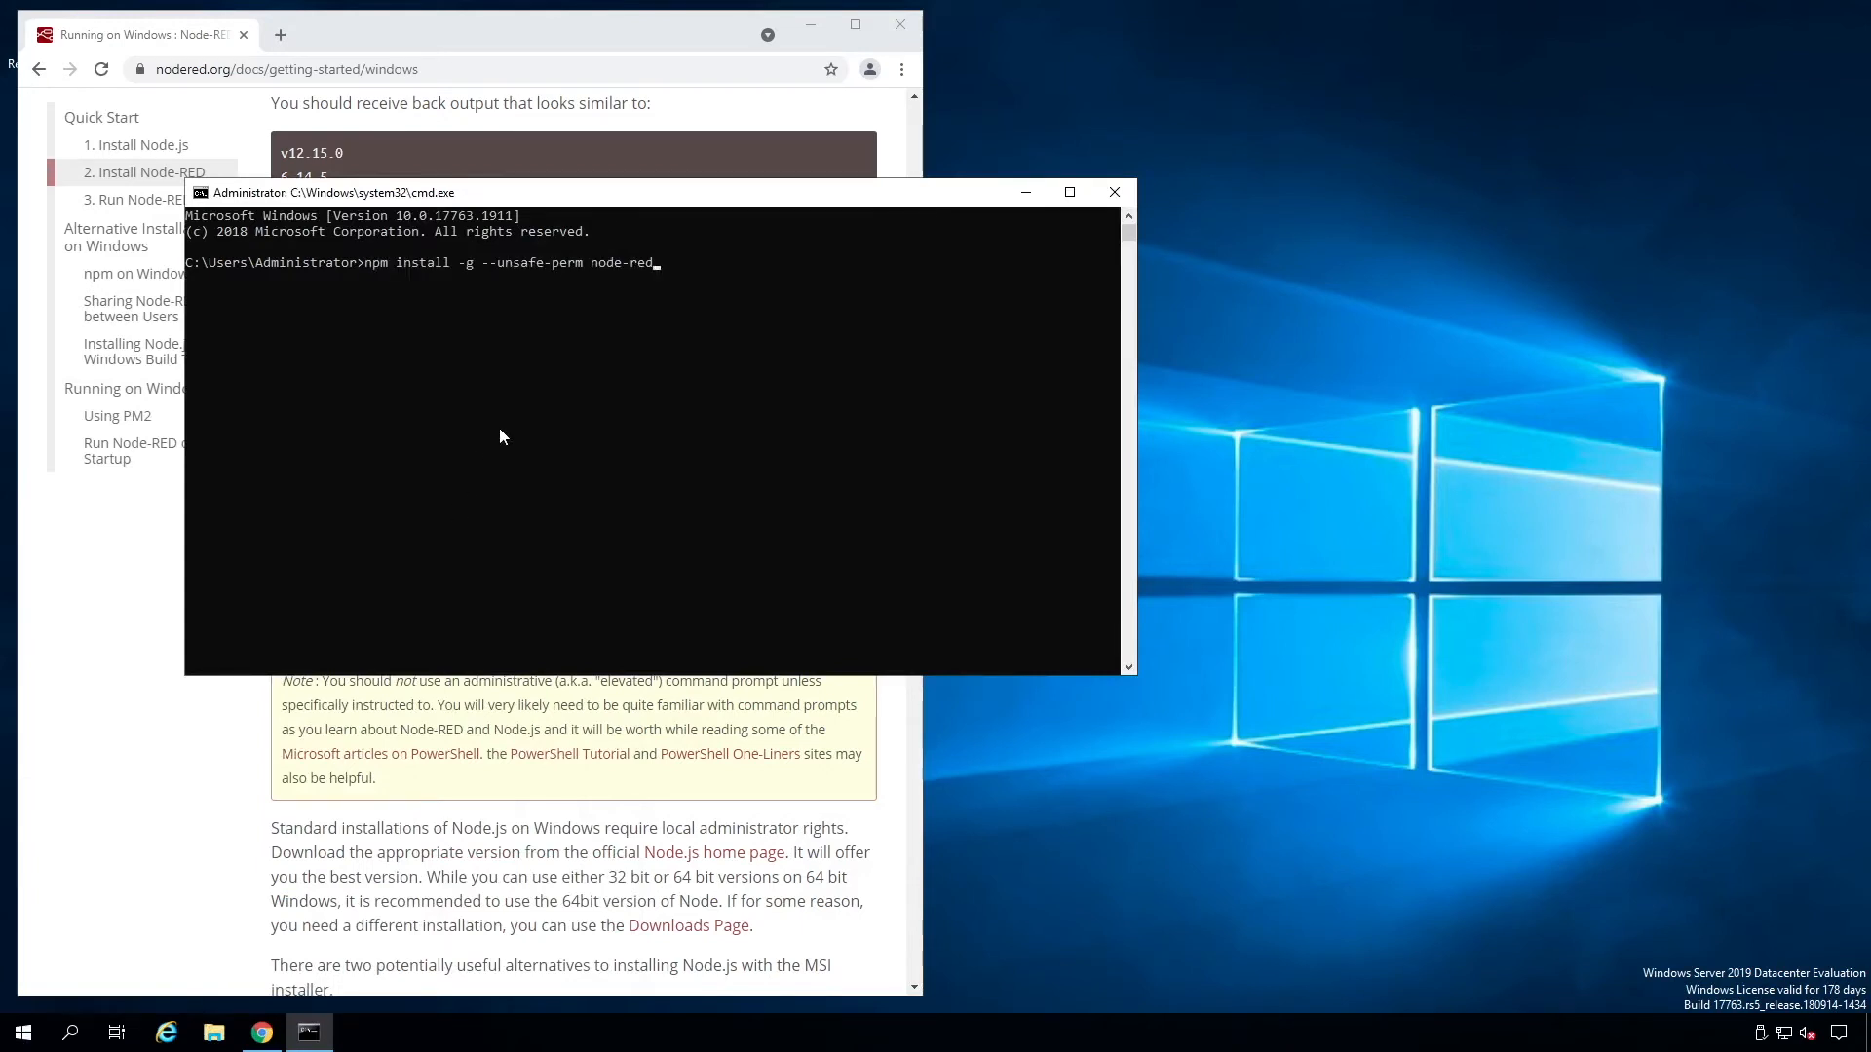
pyautogui.press('Return')
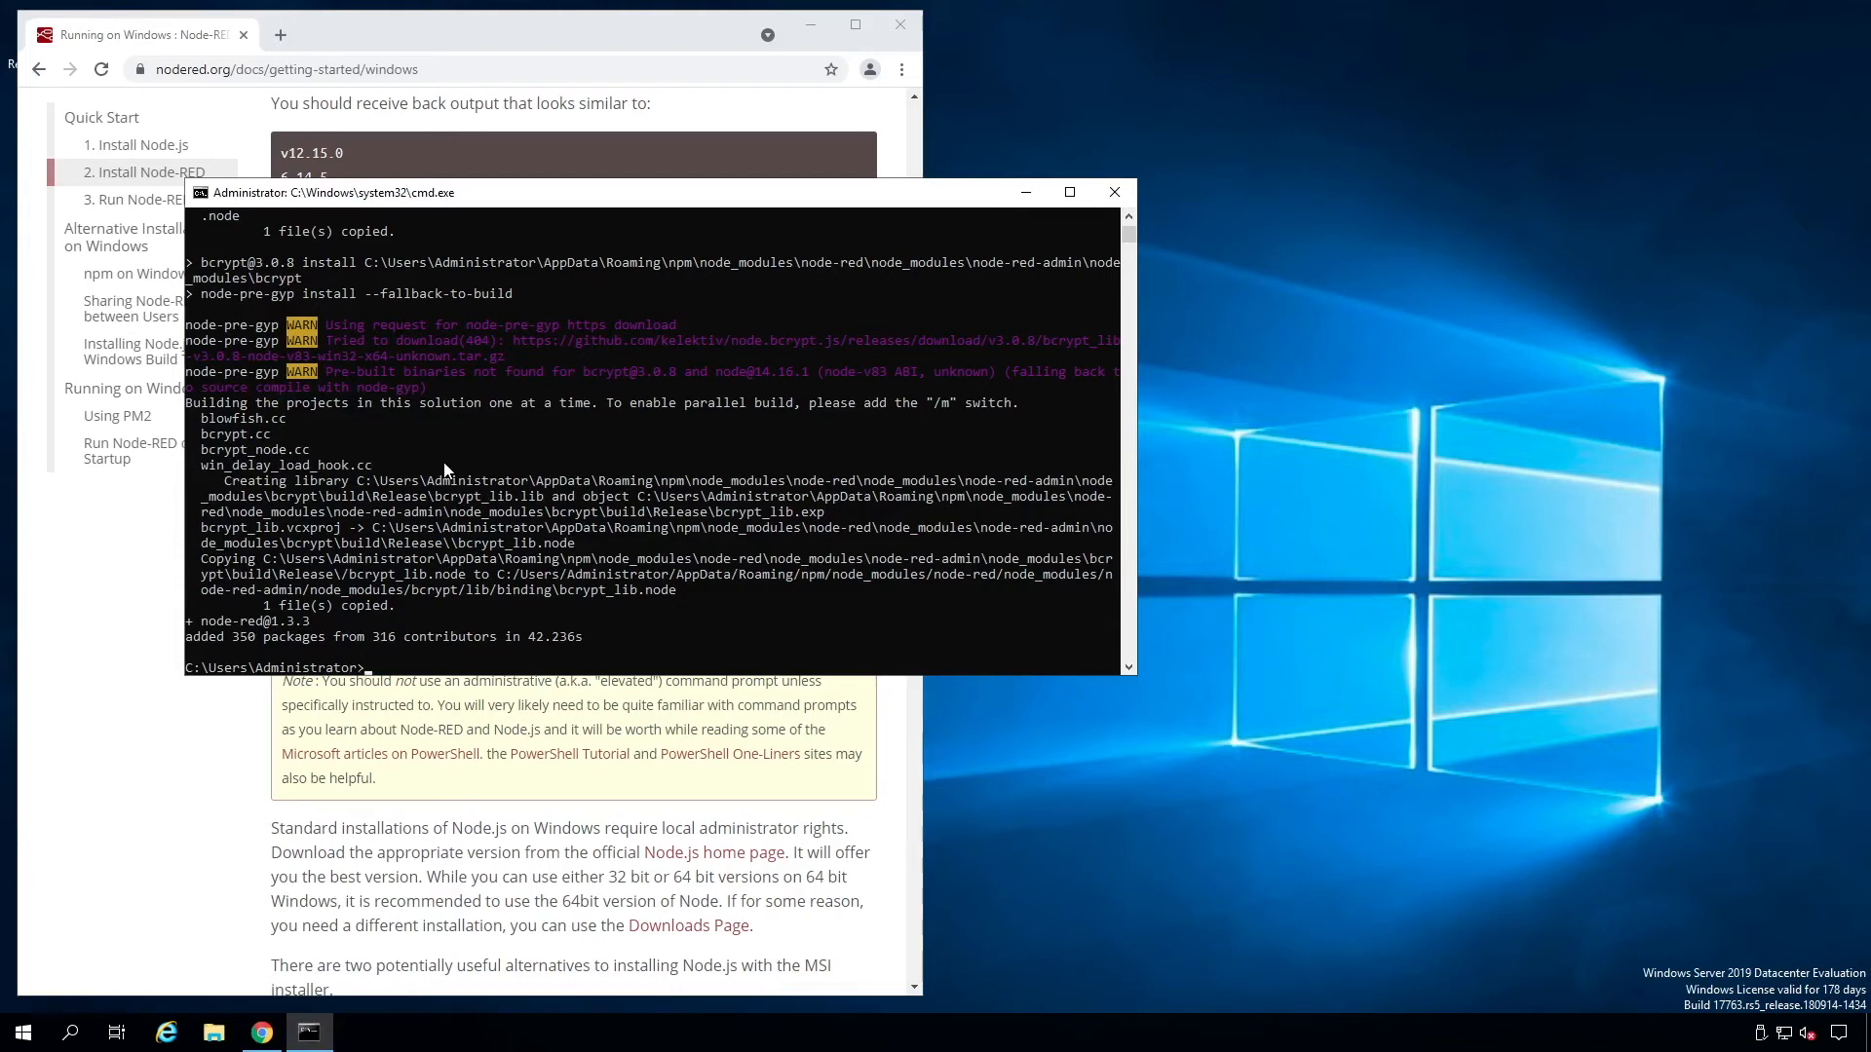
# Start the server with node-red and open its editor at localhost:1880 in a new, maximized browser tab
pyautogui.write('node-red')
pyautogui.press('Return')
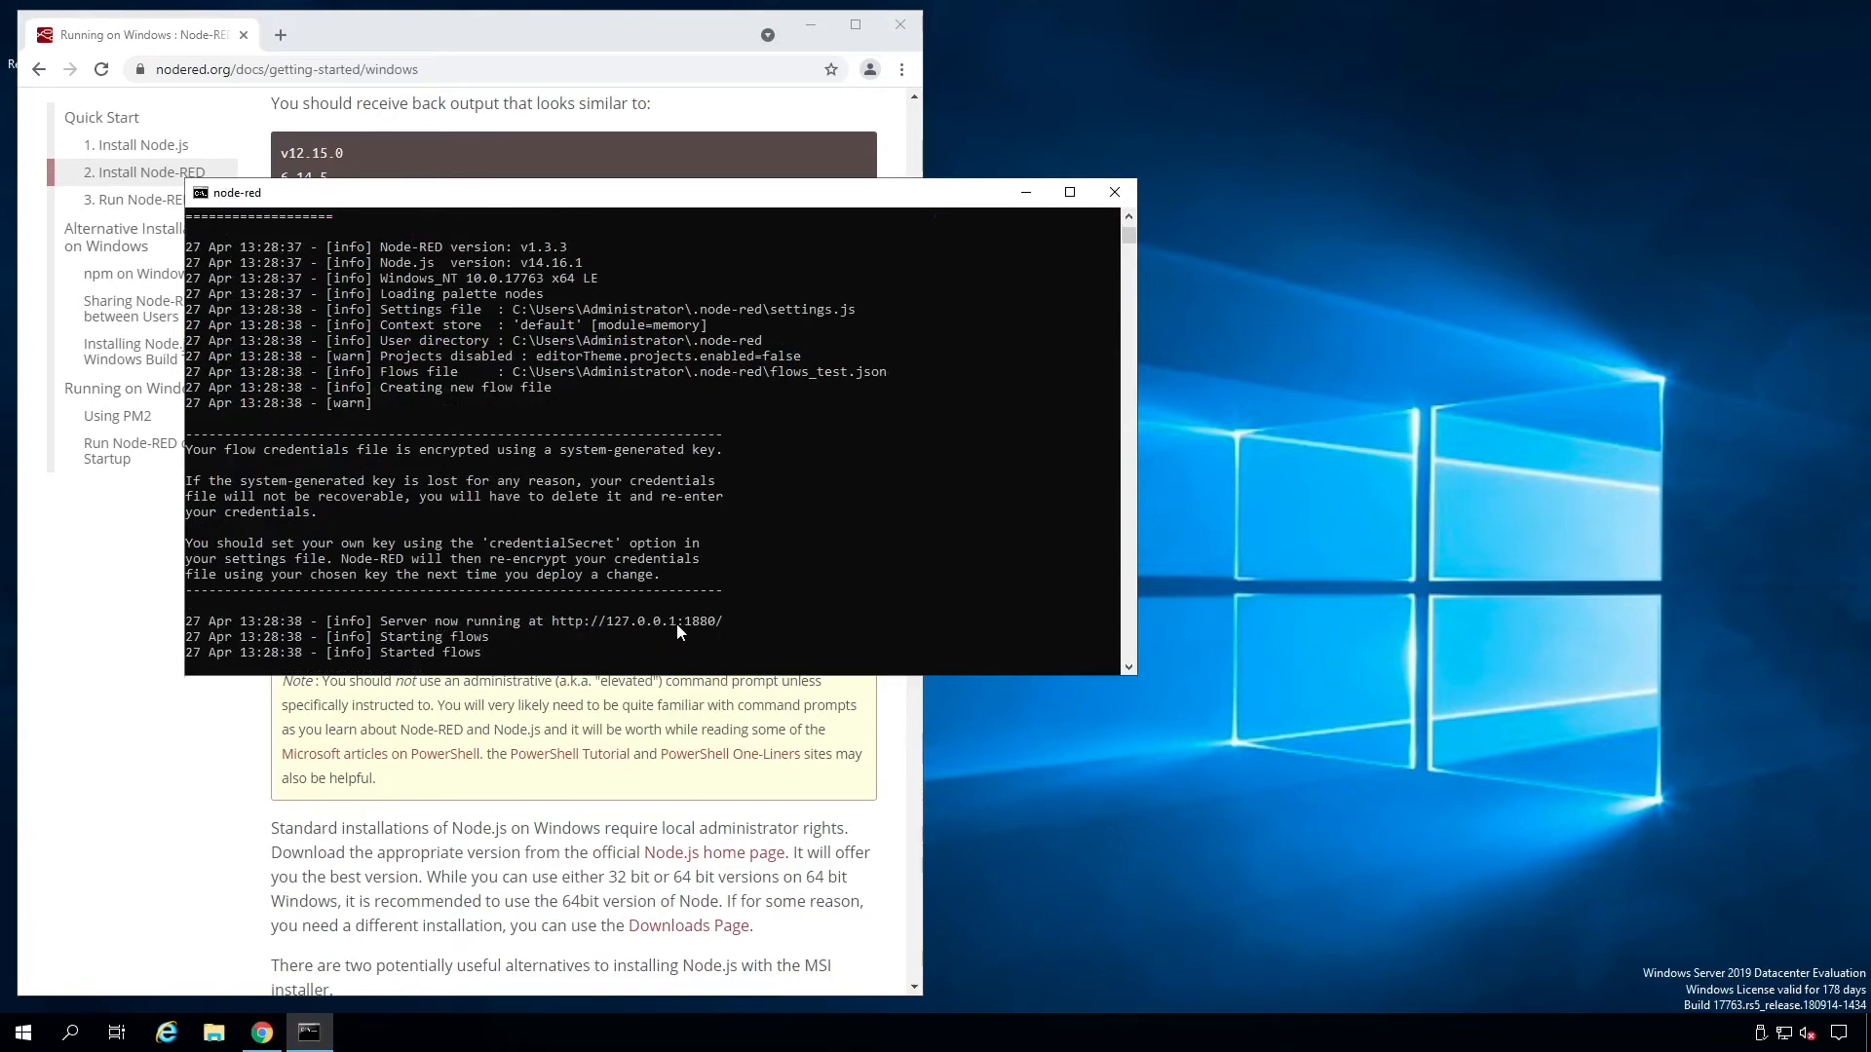
pyautogui.click(287, 36)
pyautogui.click(386, 70)
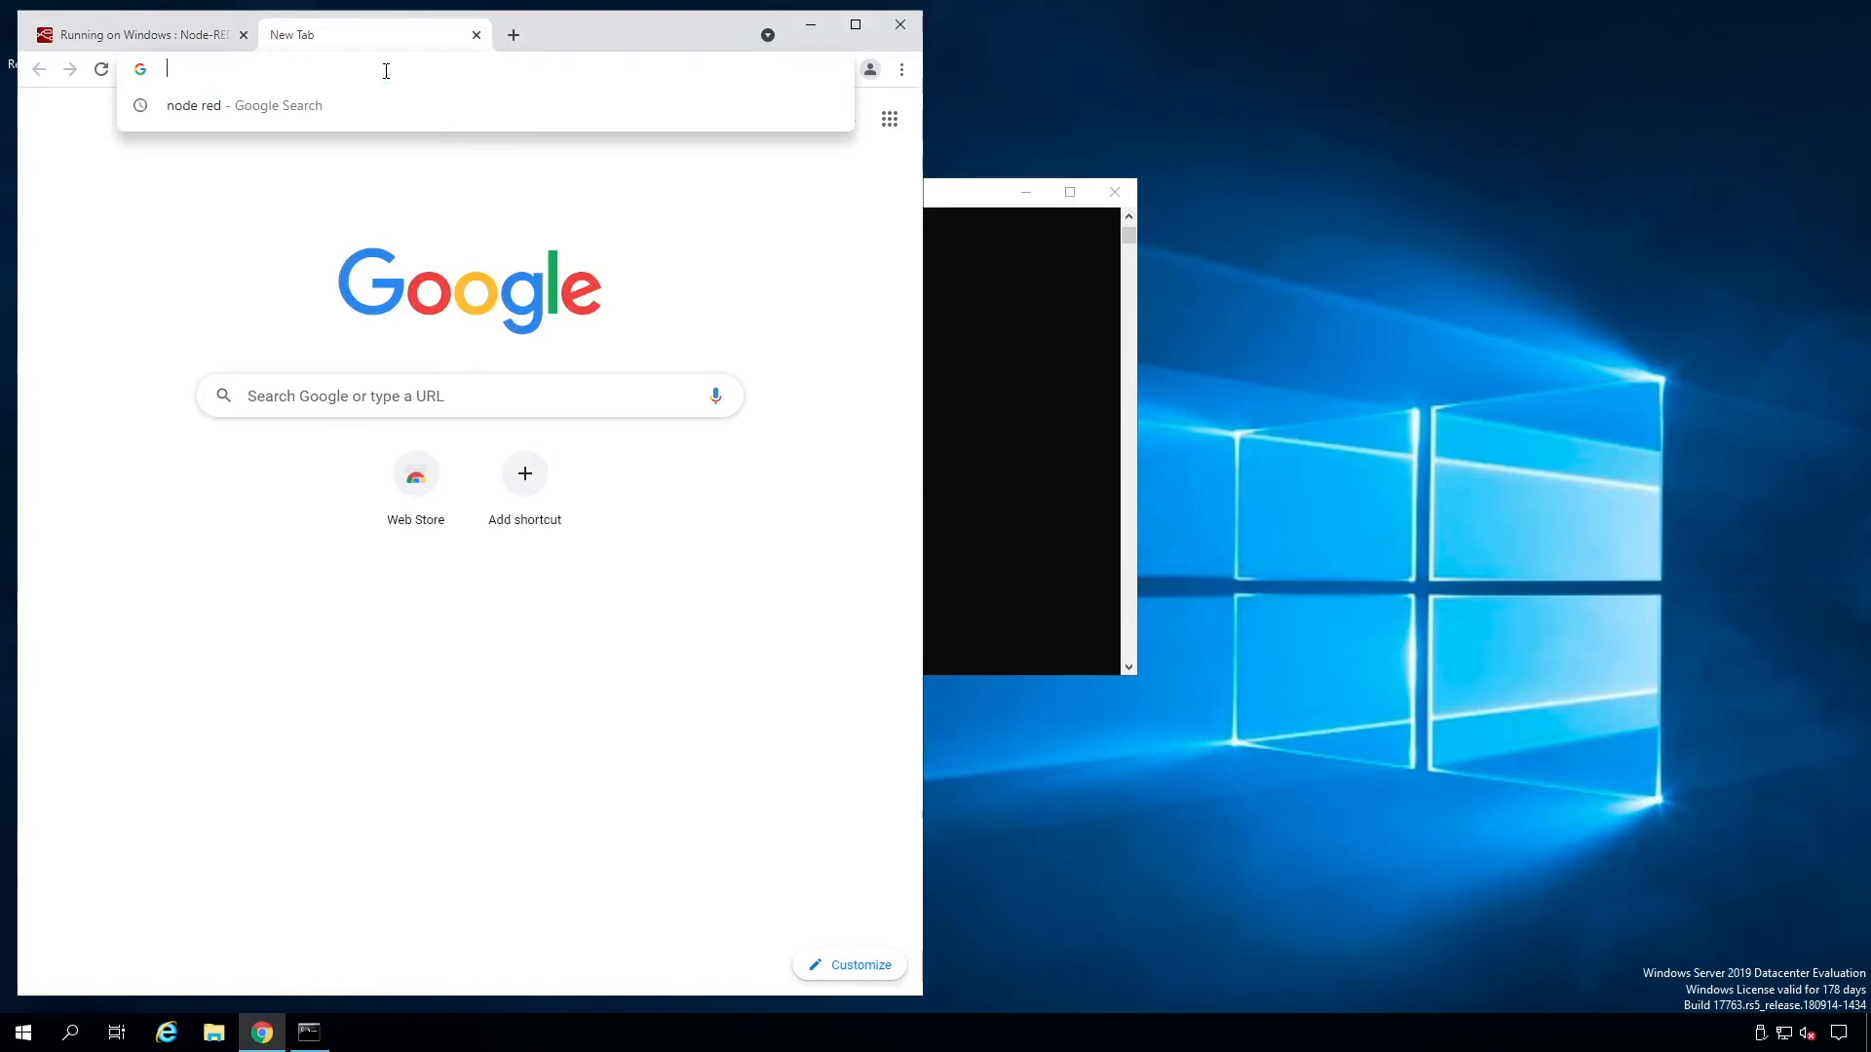
pyautogui.write('localhost')
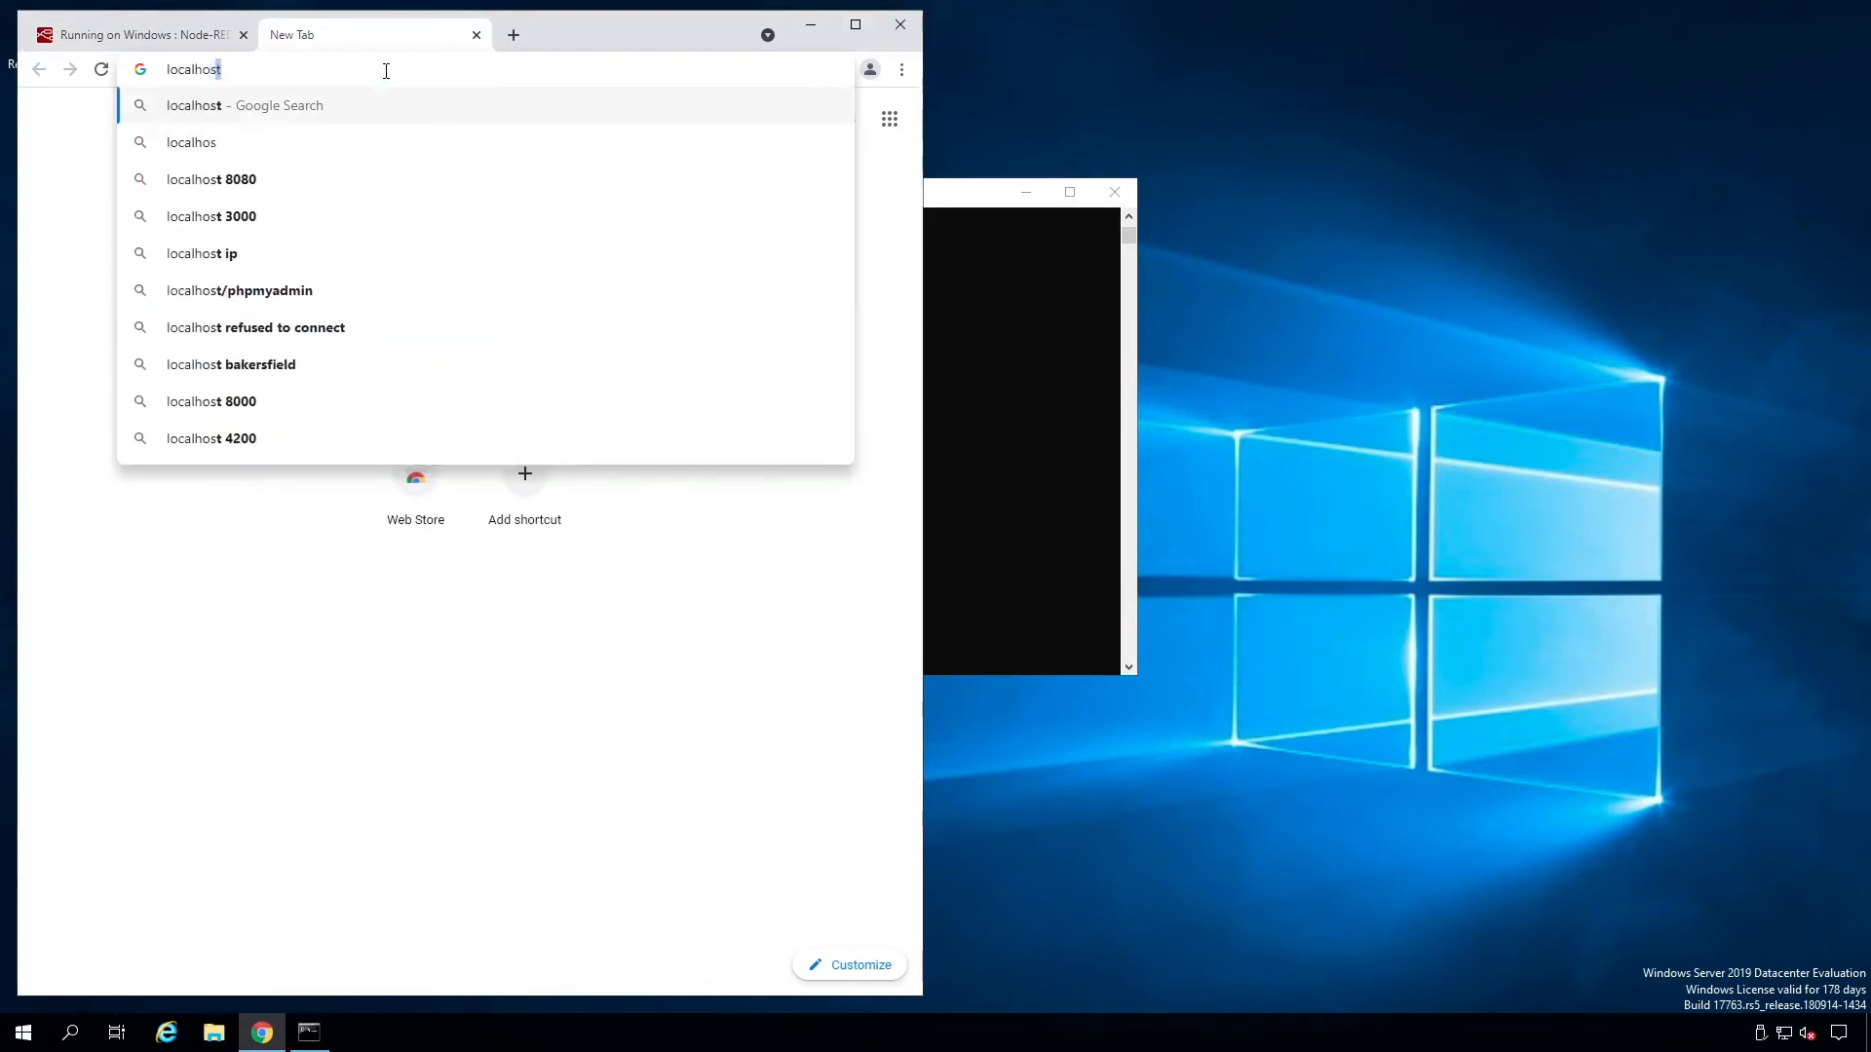
pyautogui.write(':1880')
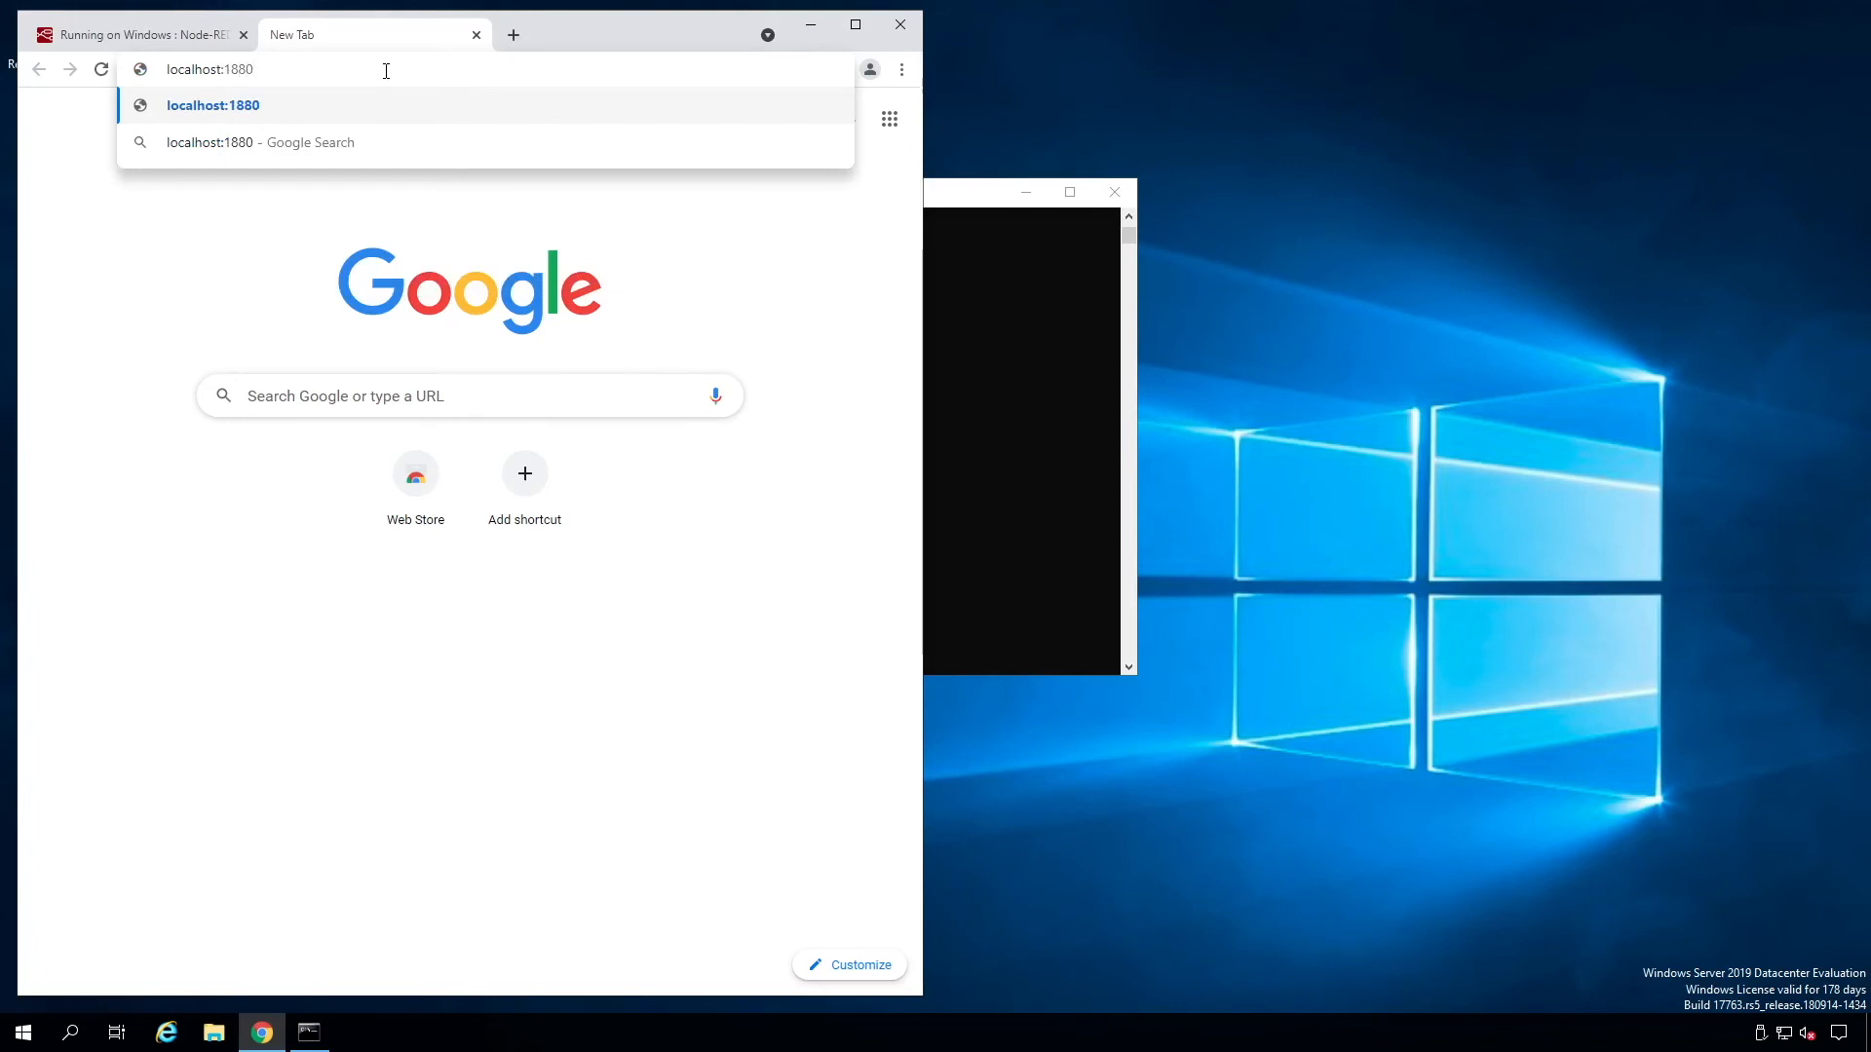
pyautogui.press('Return')
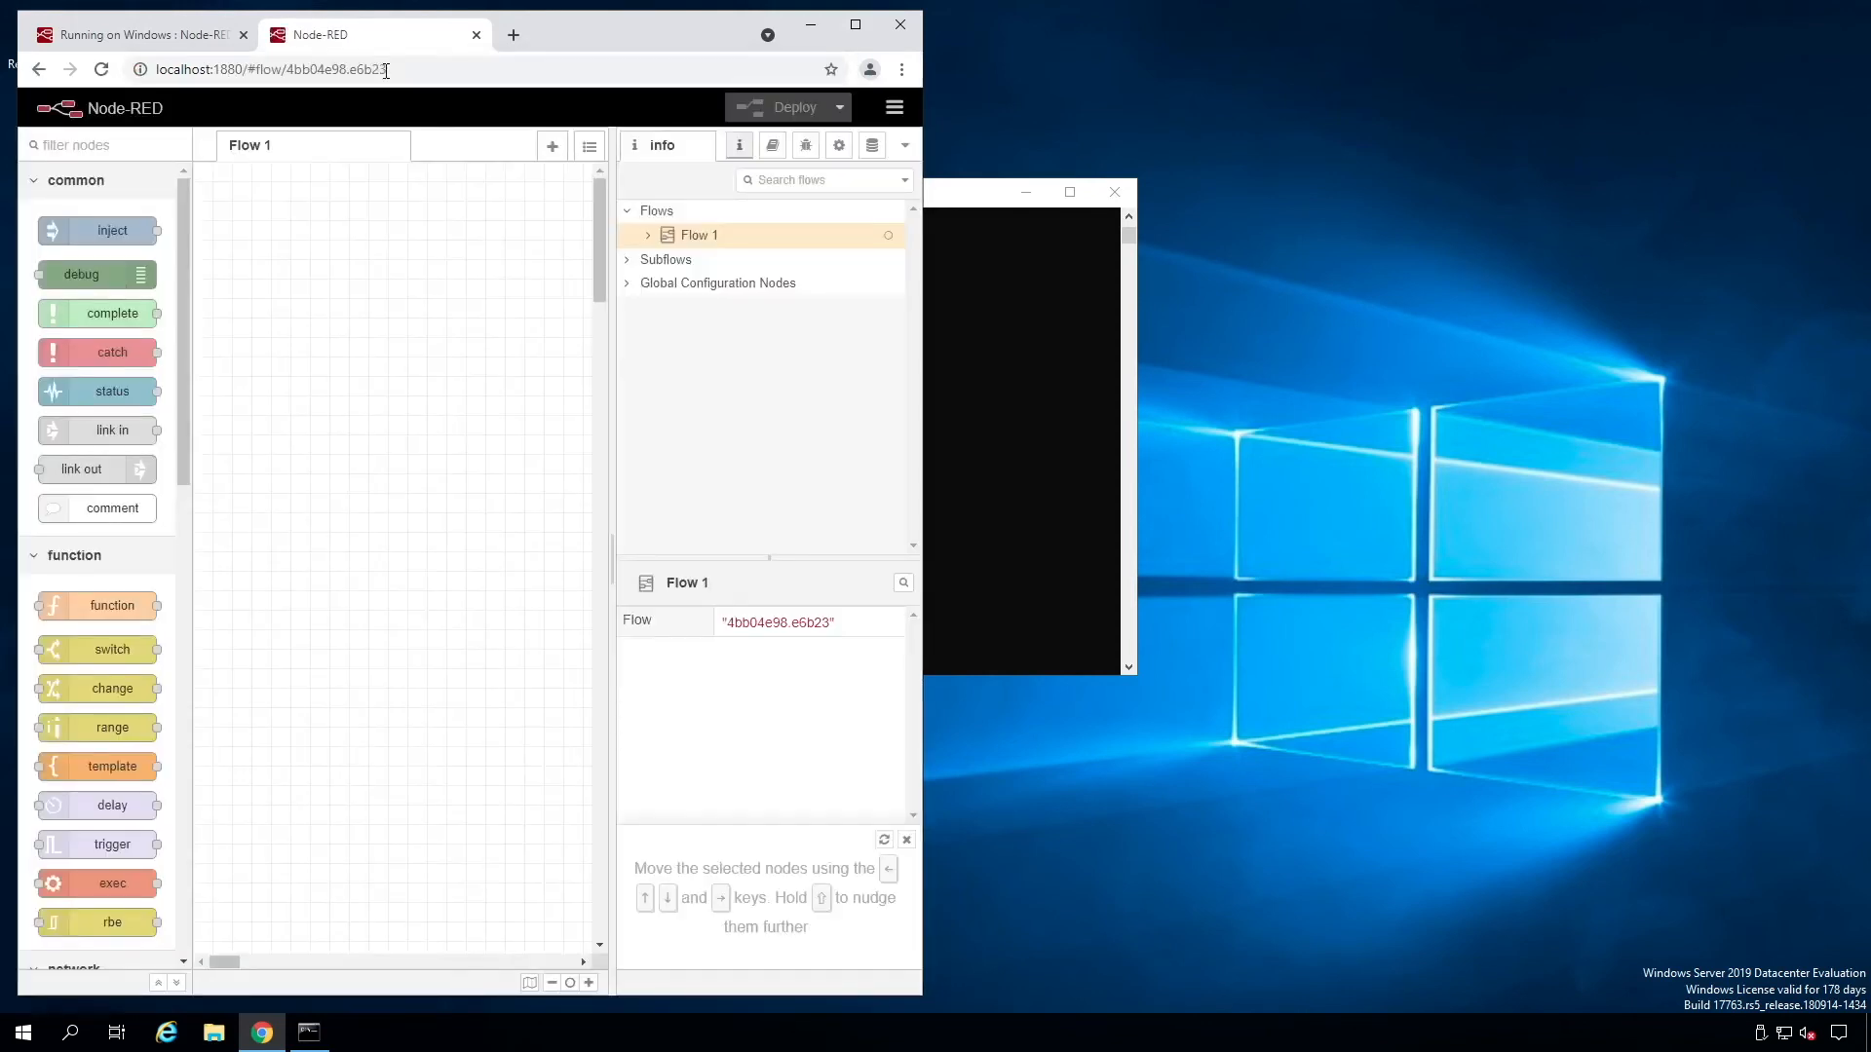
pyautogui.click(857, 25)
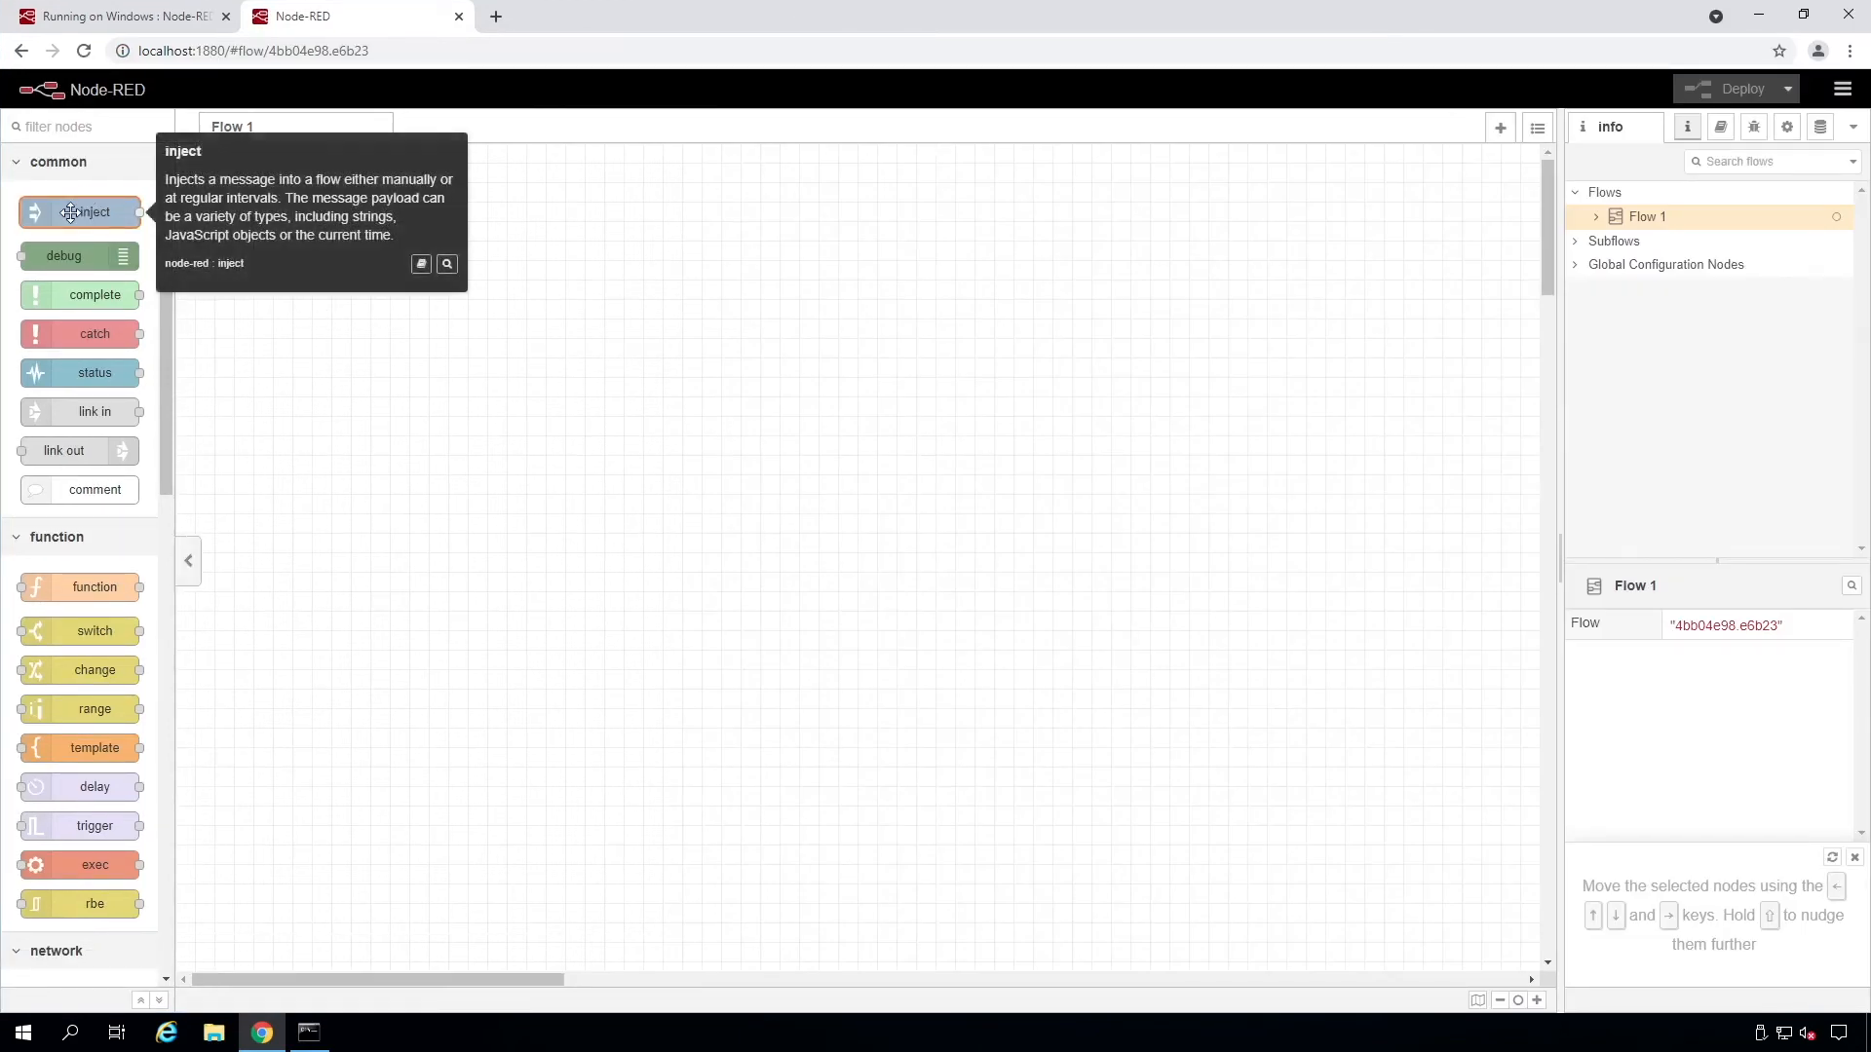
# Place an inject node and a debug node side by side in Flow 1 and wire the inject output to the debug input
pyautogui.moveTo(70, 212); pyautogui.dragTo(401, 311)
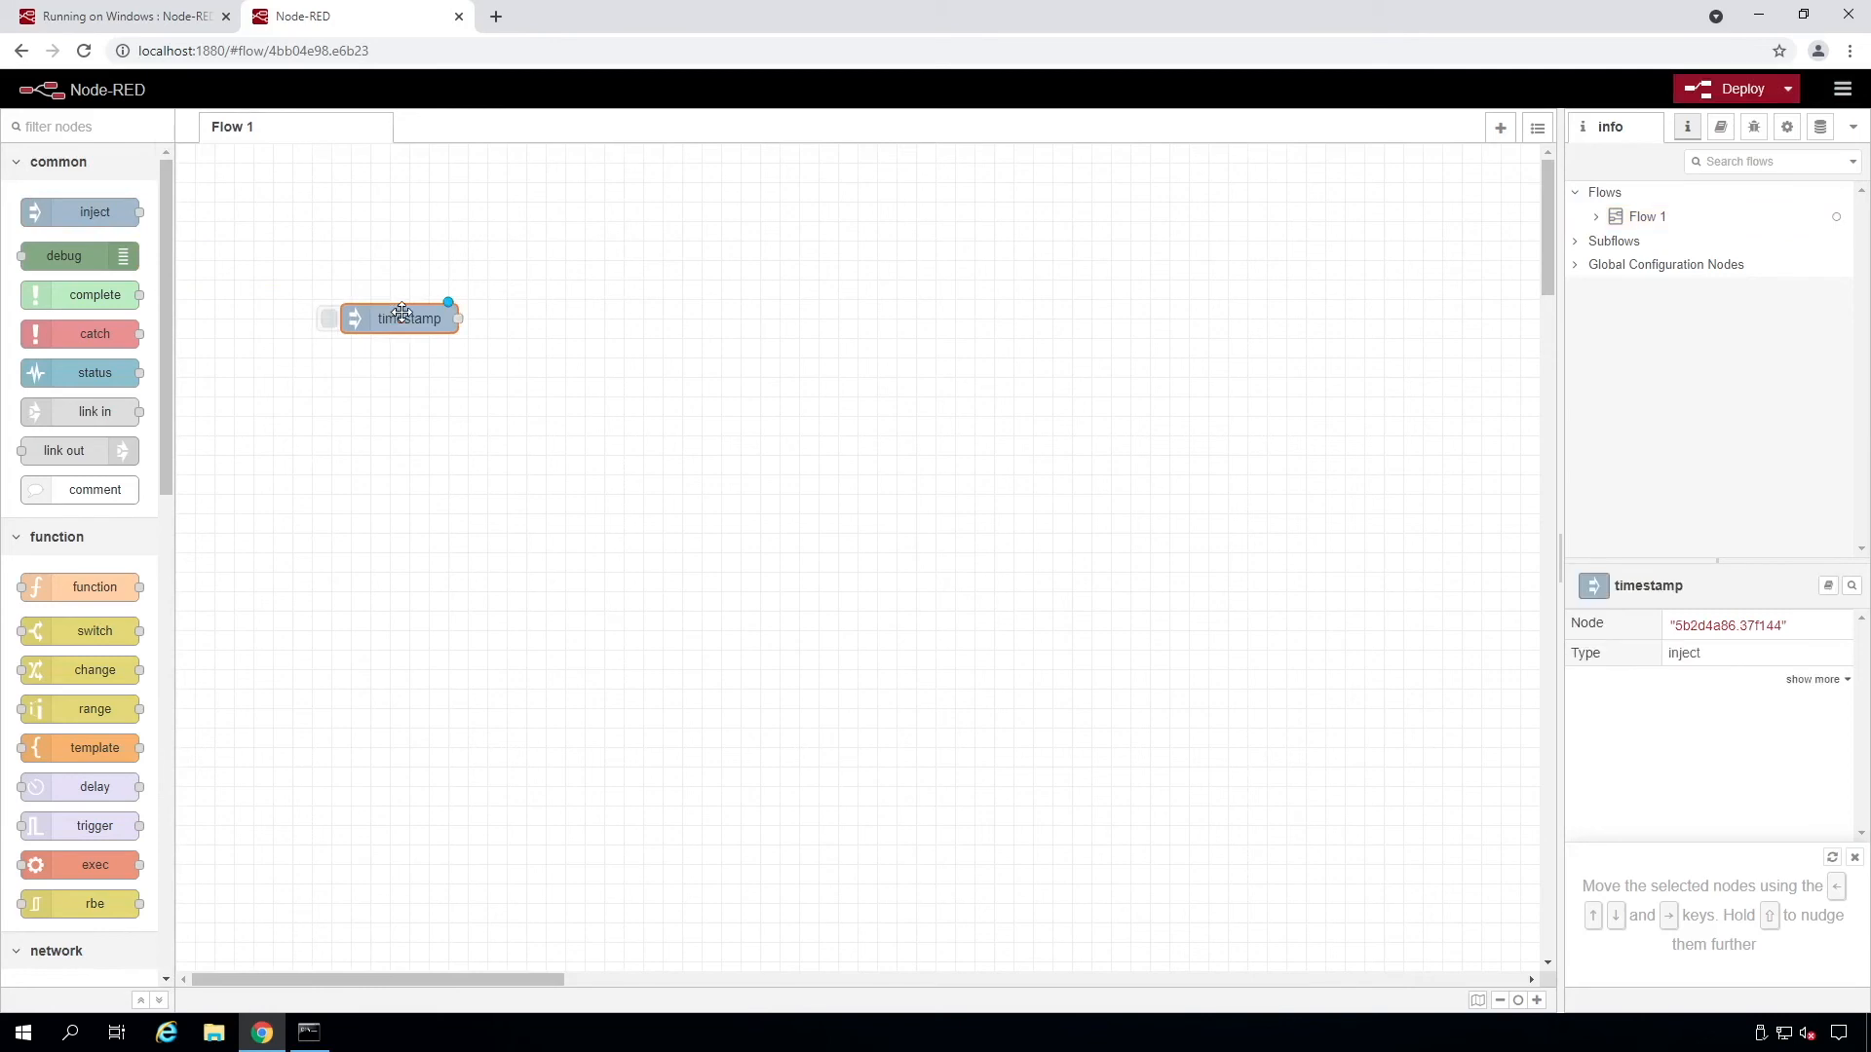
pyautogui.moveTo(107, 255); pyautogui.dragTo(657, 319)
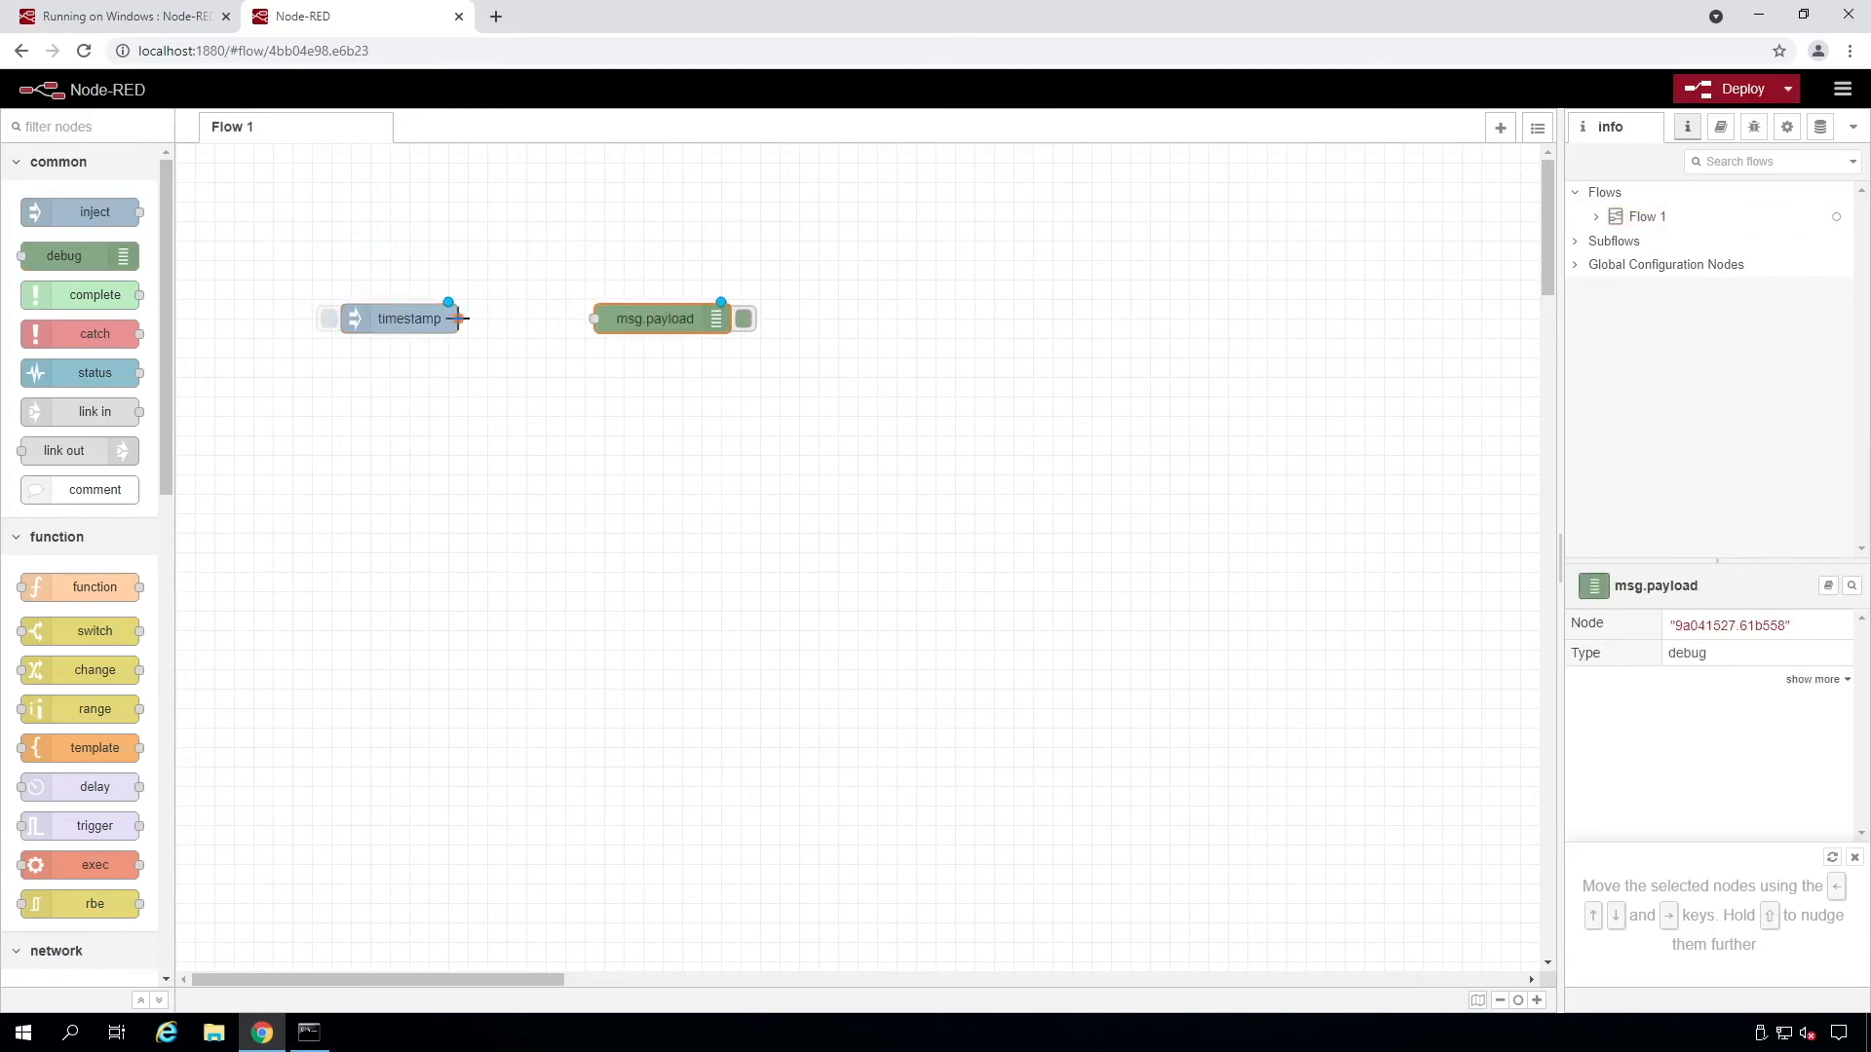
pyautogui.moveTo(458, 319); pyautogui.dragTo(590, 319)
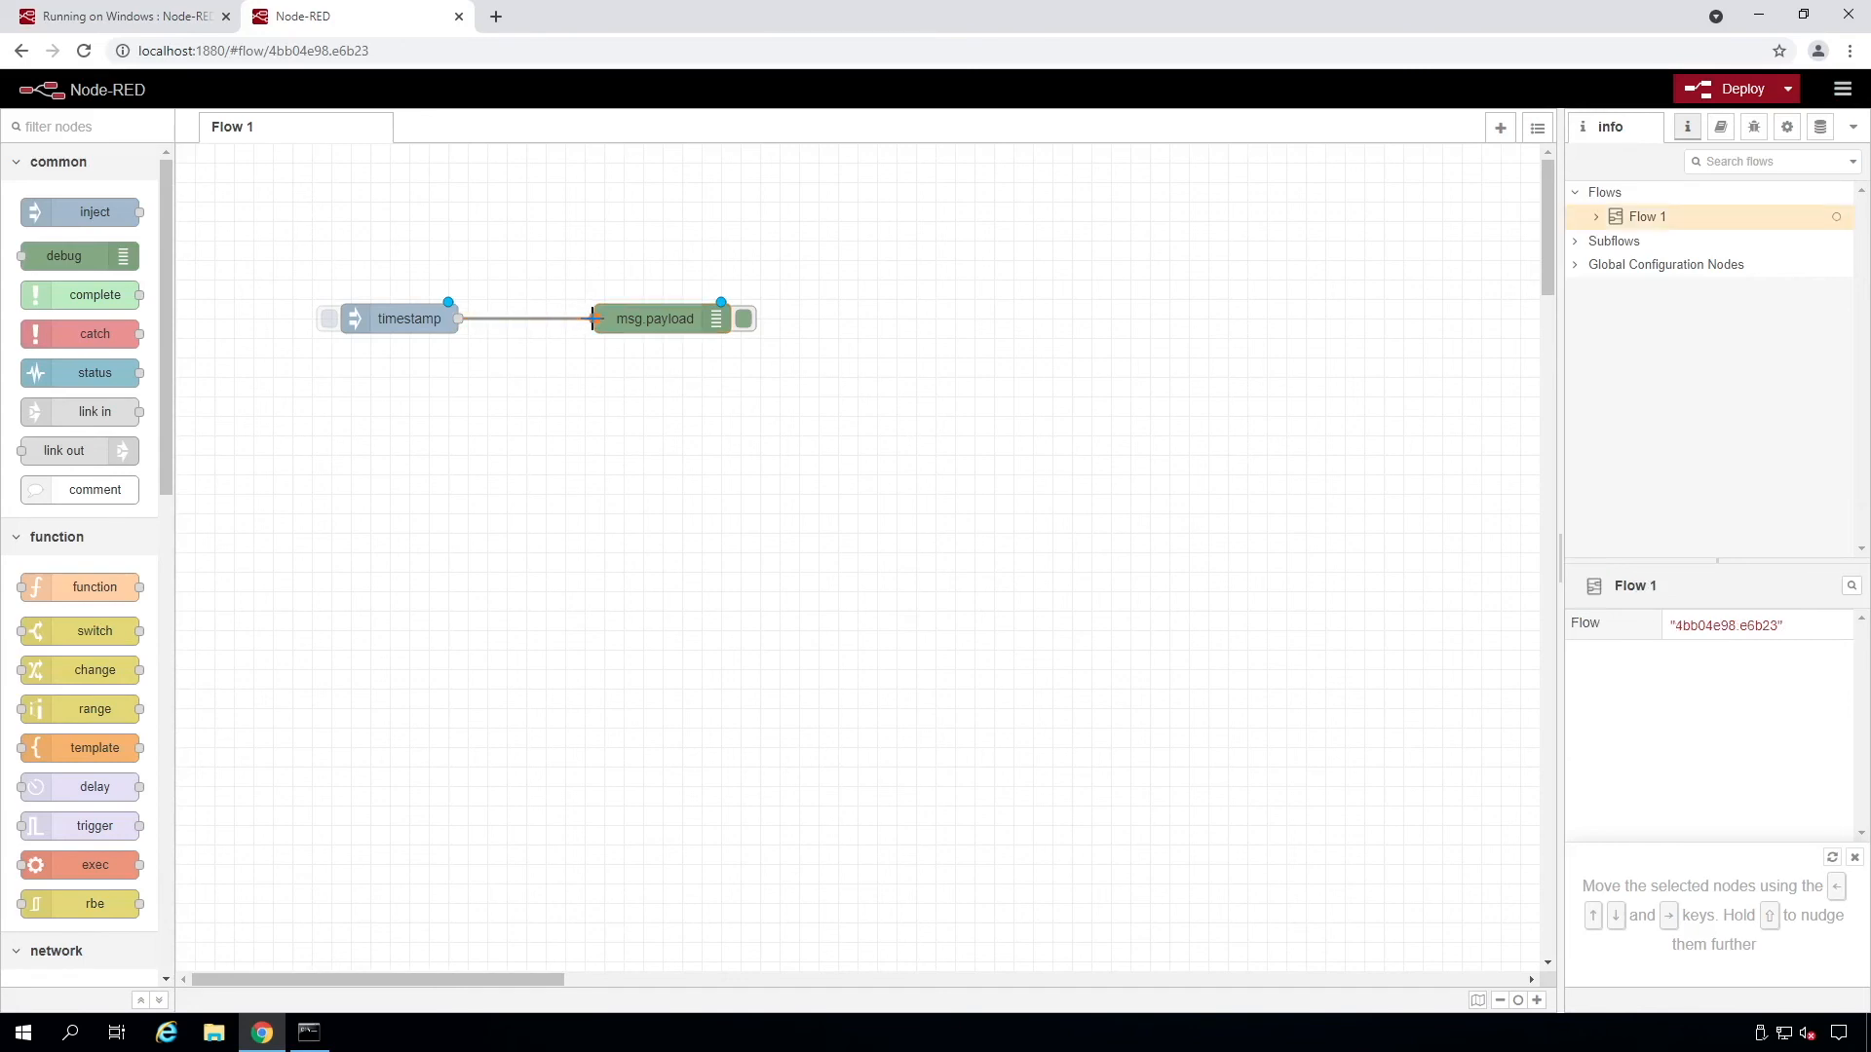
# Edit the inject node to remove its topic property and set msg.payload to the string "Hello World!"
pyautogui.doubleClick(412, 324)
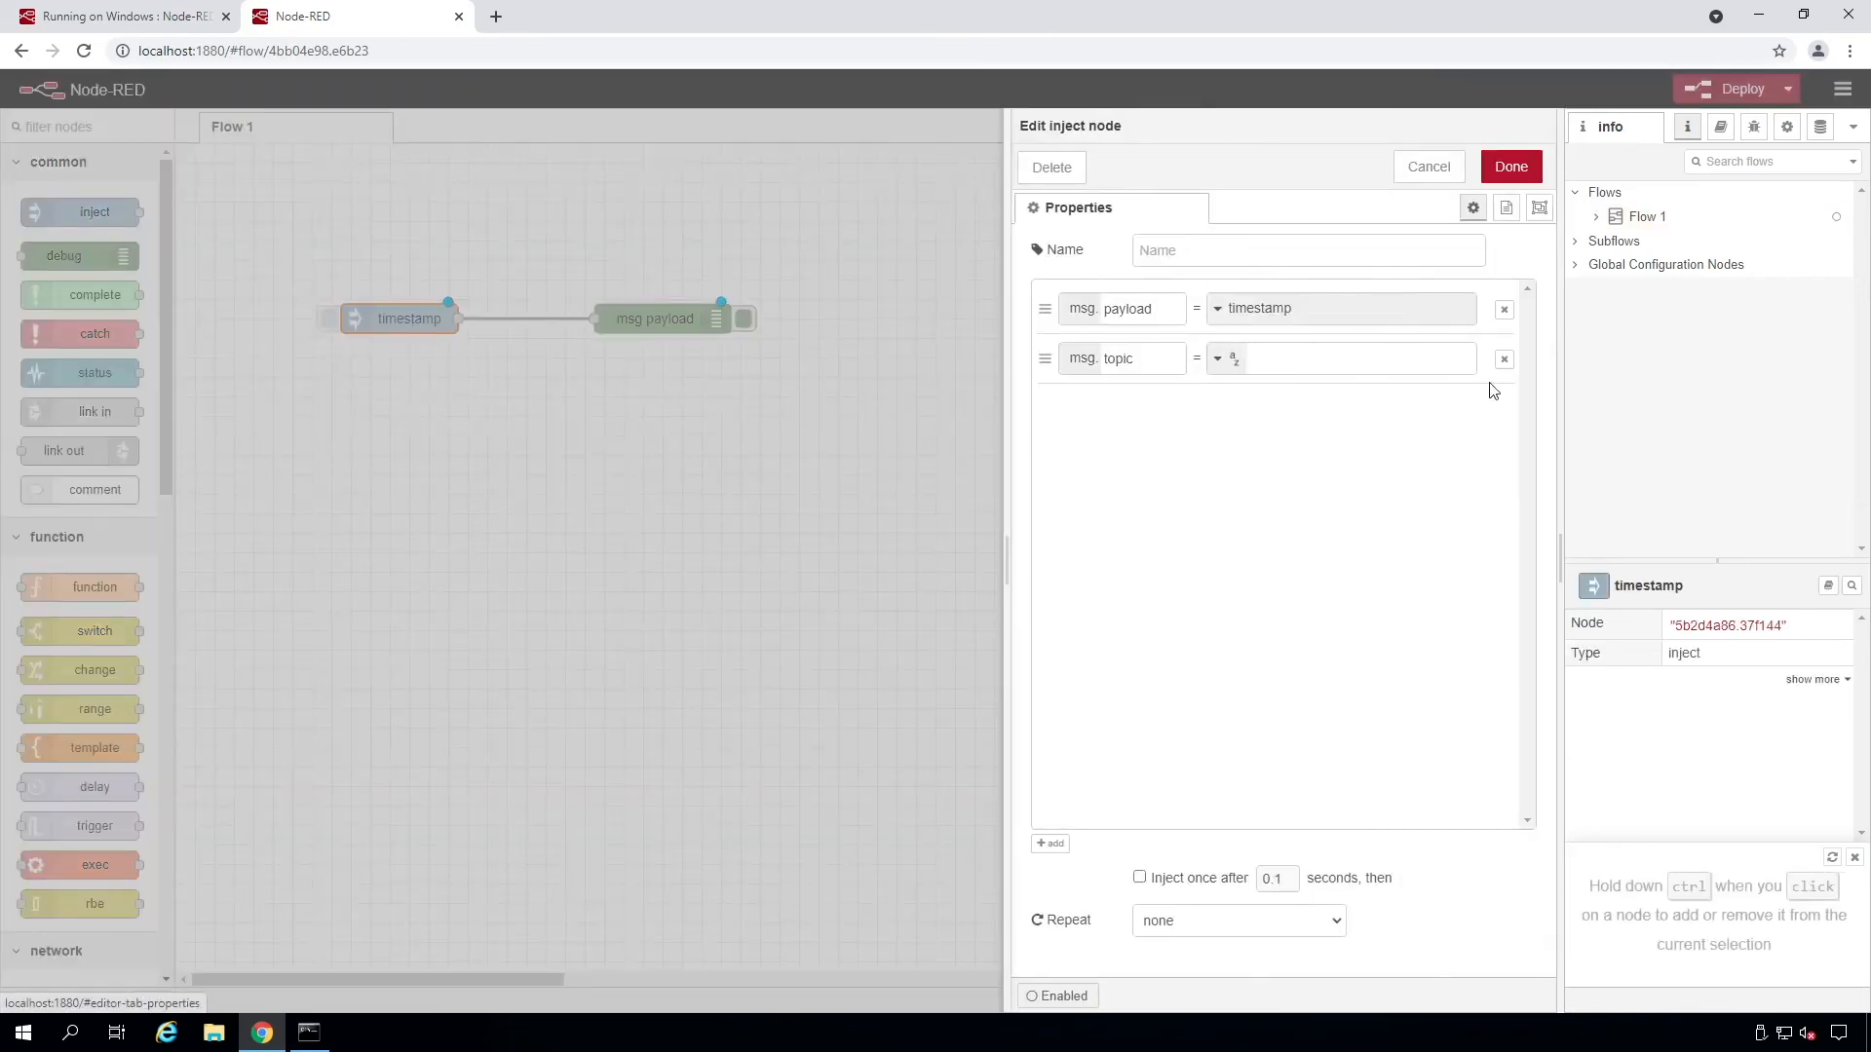
pyautogui.click(1503, 359)
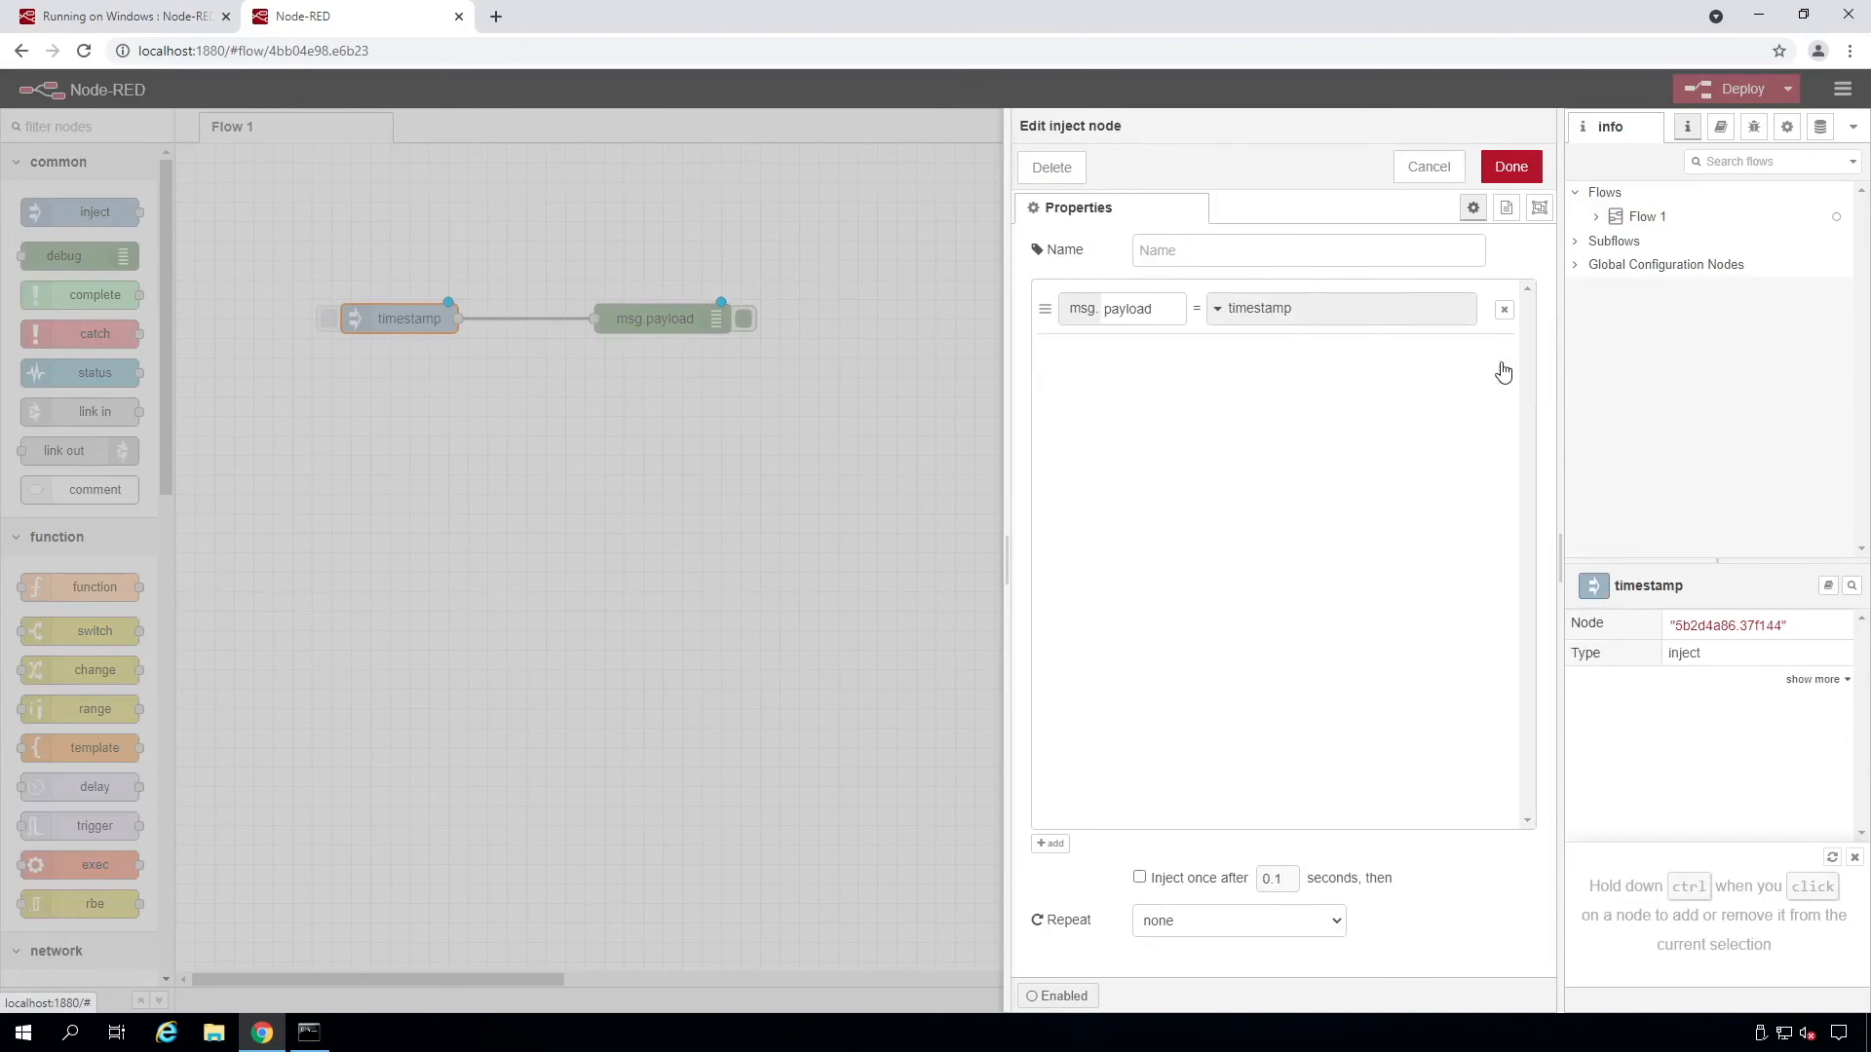
pyautogui.click(1217, 310)
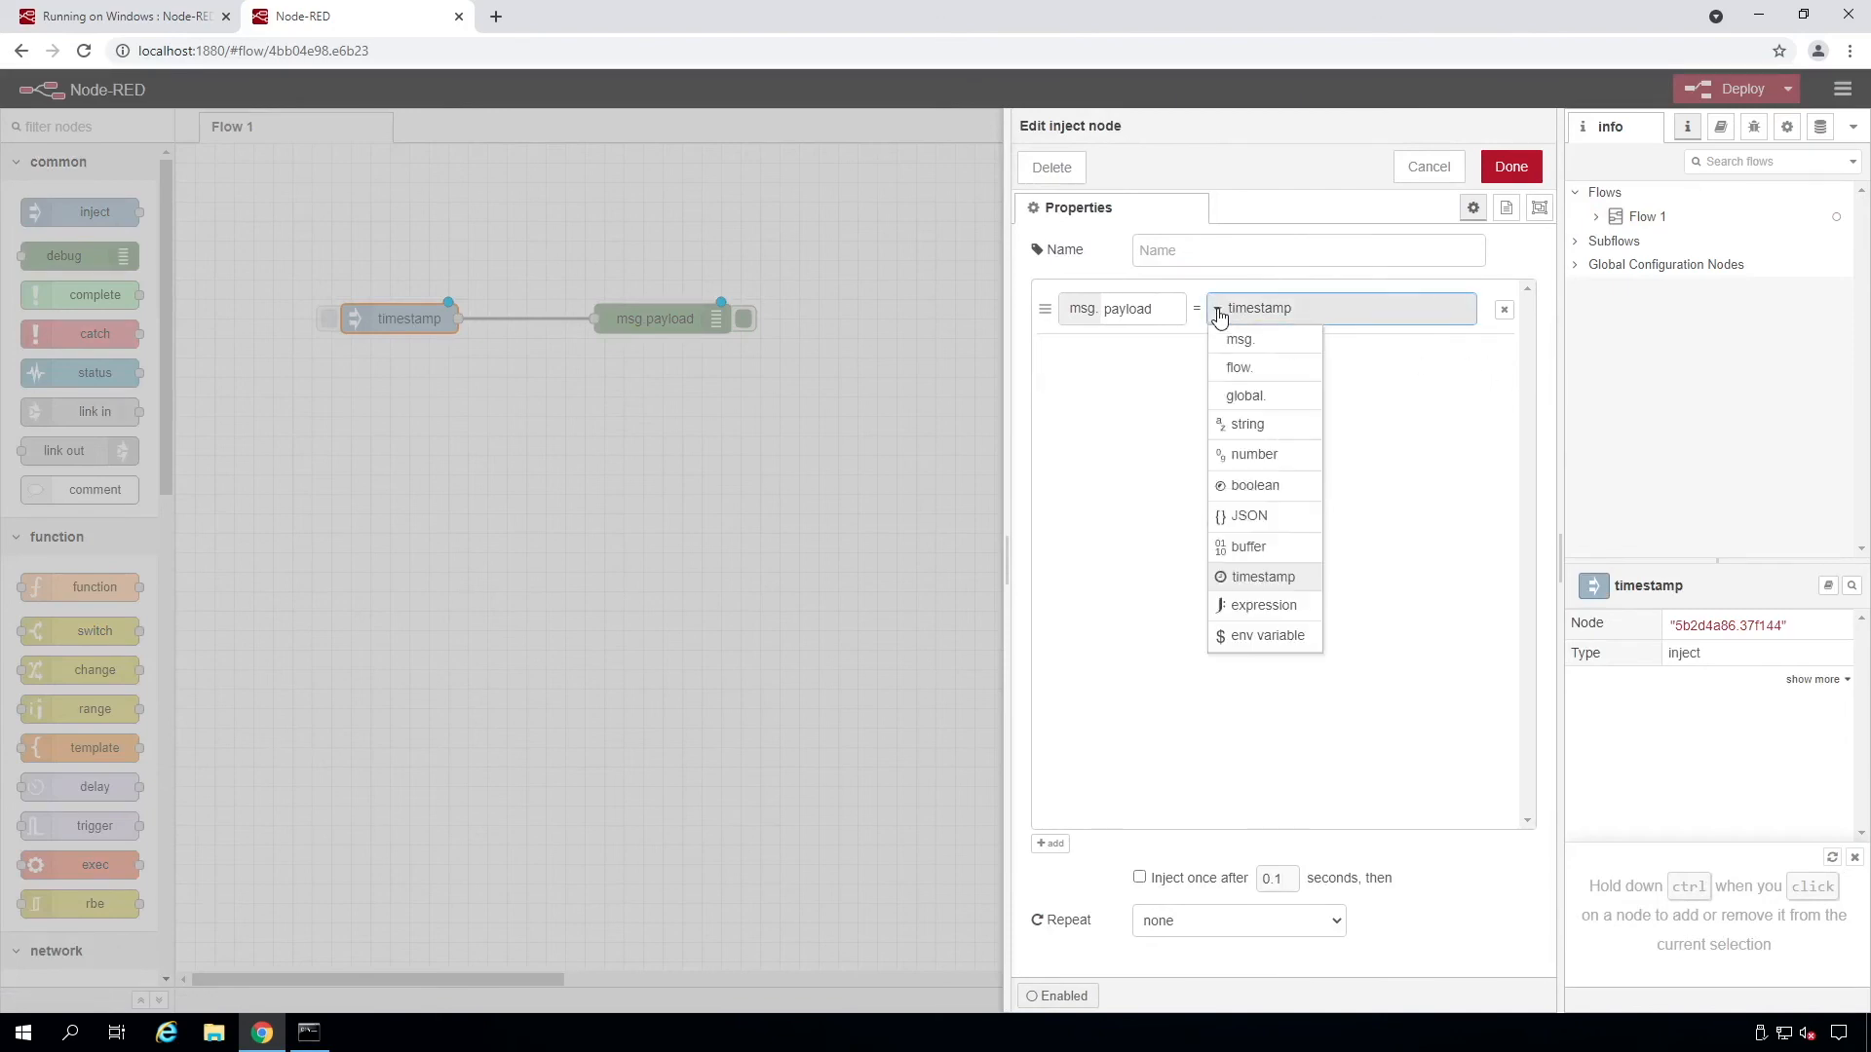
pyautogui.click(1249, 430)
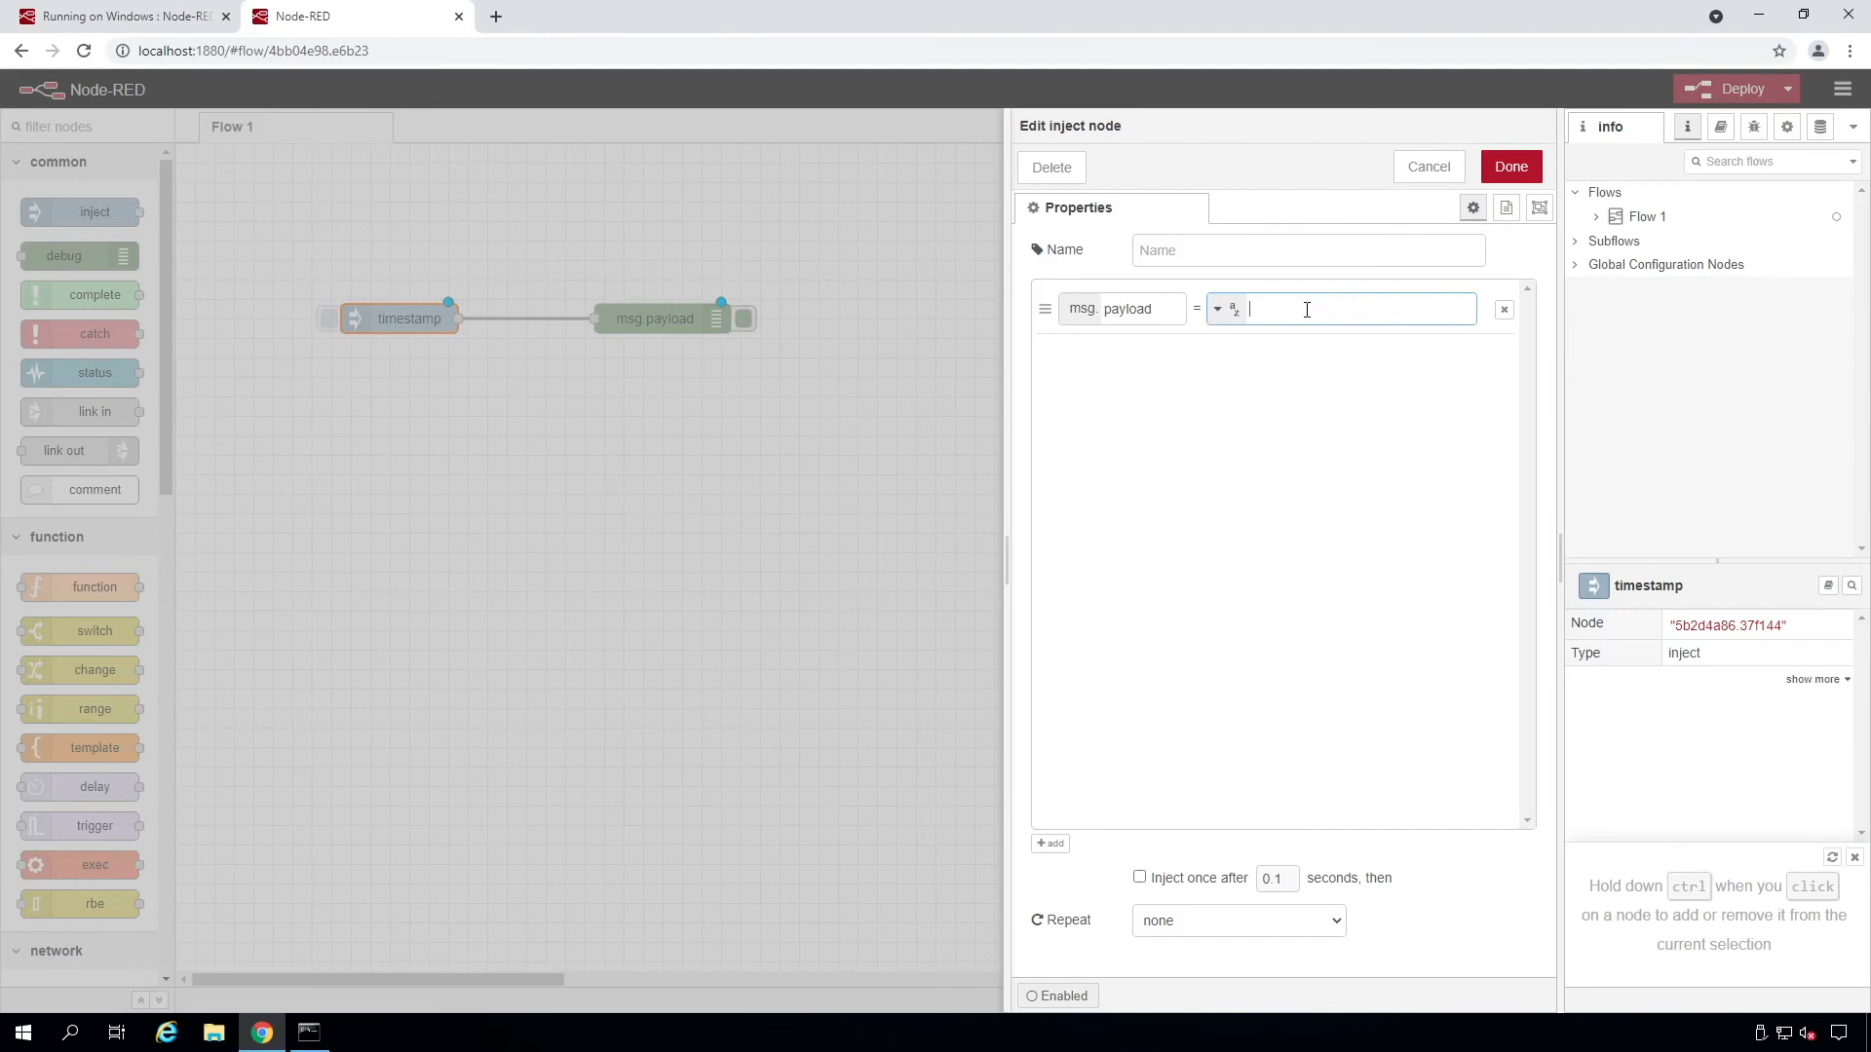
pyautogui.write('Hello World!')
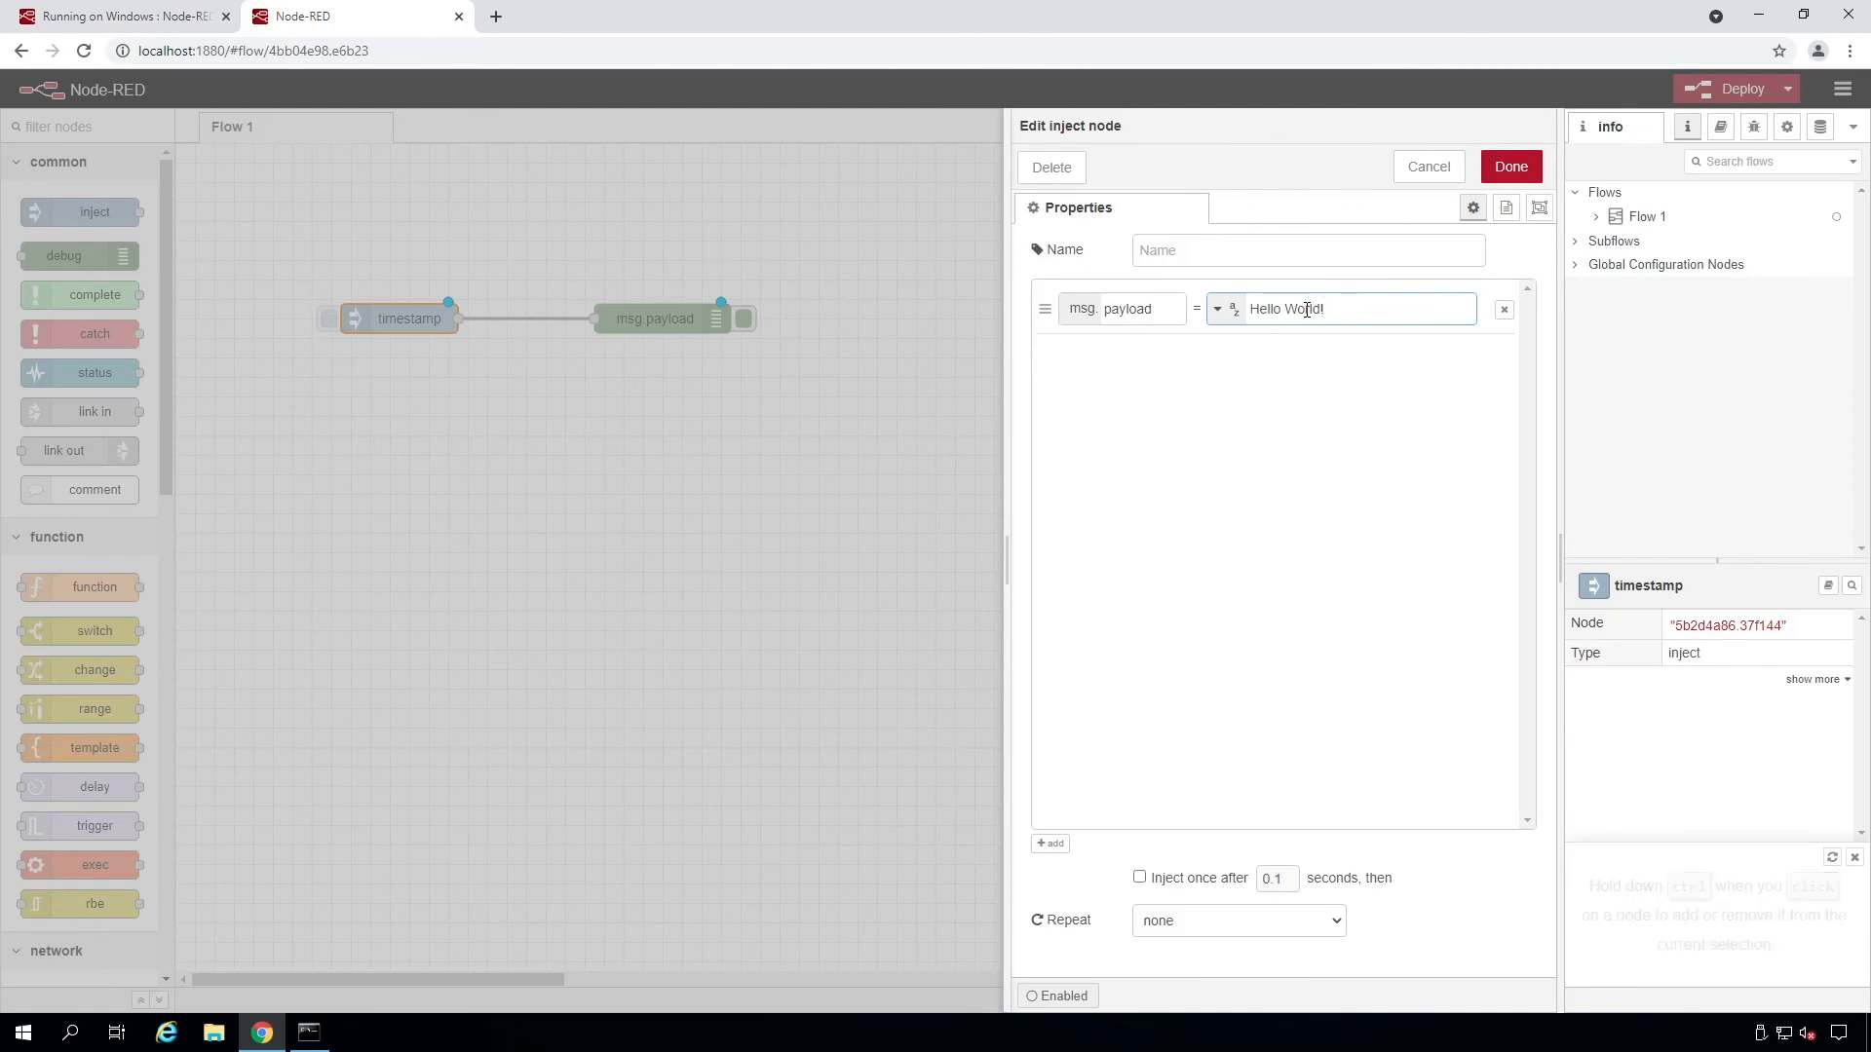
pyautogui.click(1511, 167)
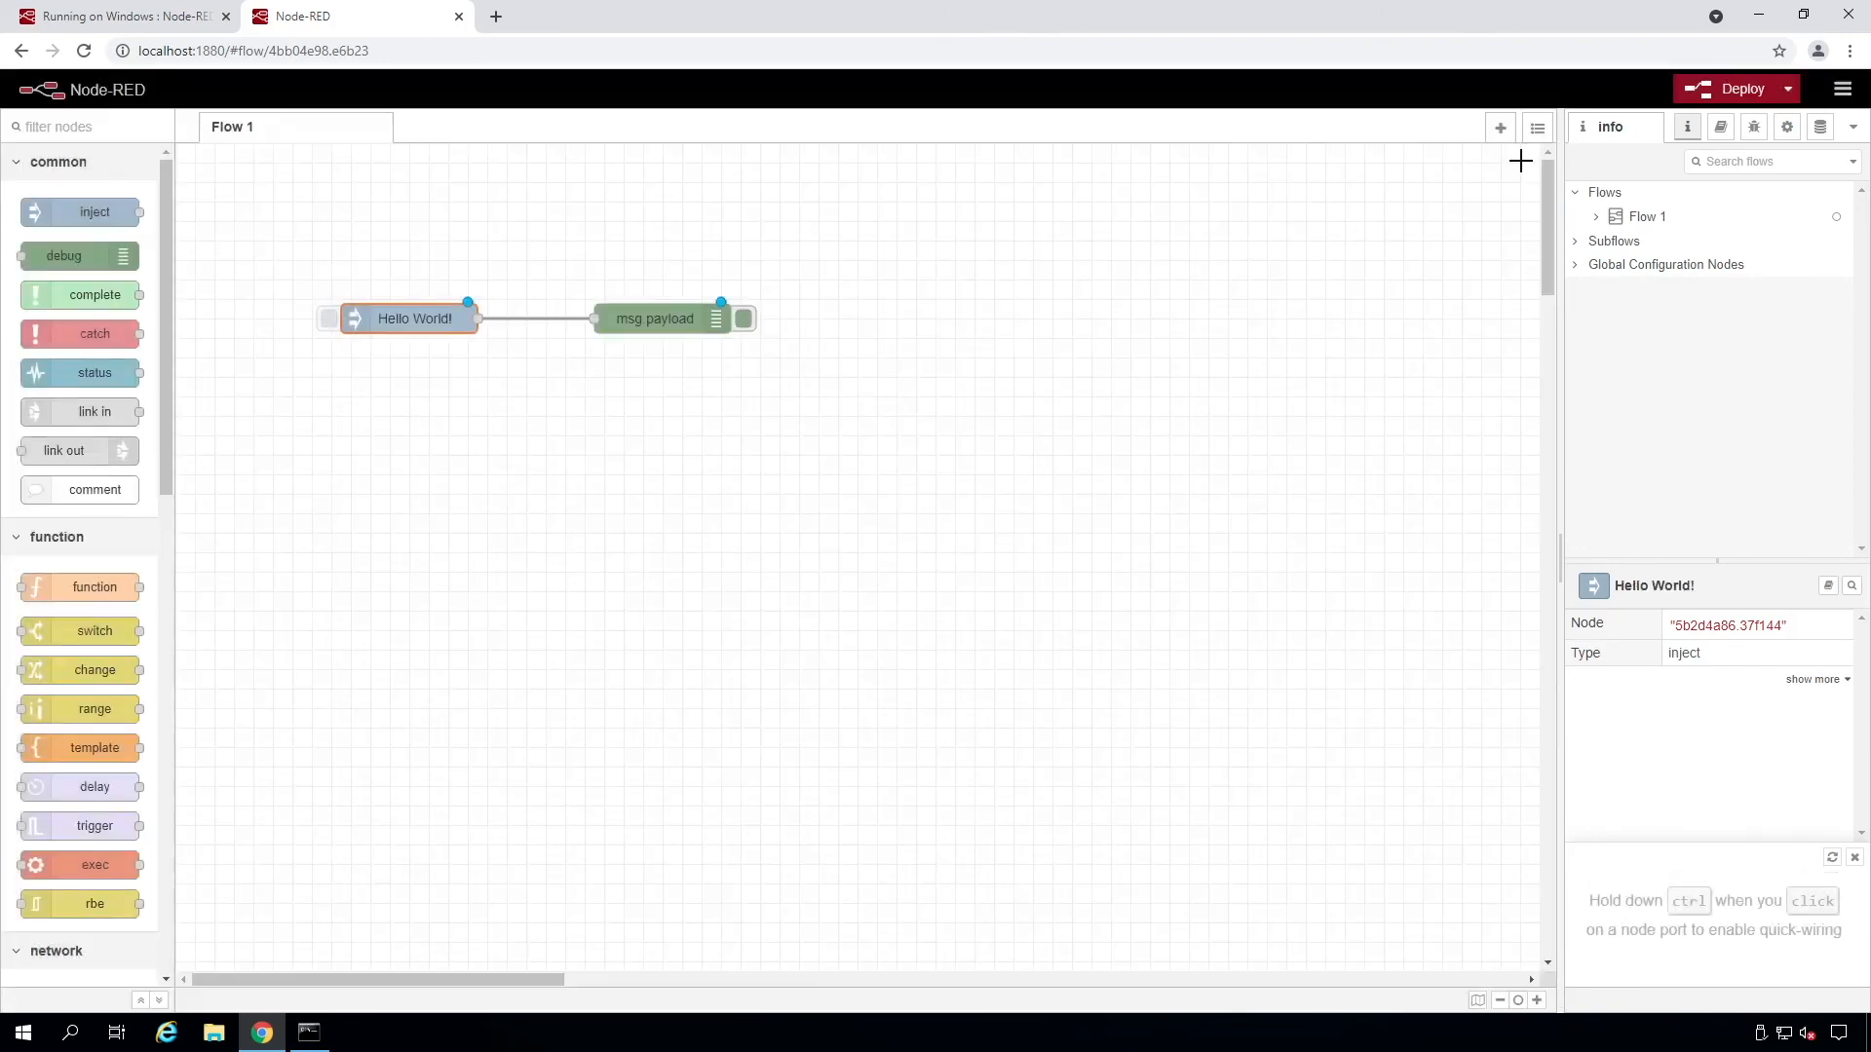
# Deploy the flow and trigger the inject node with the debug messages in view
pyautogui.click(1720, 91)
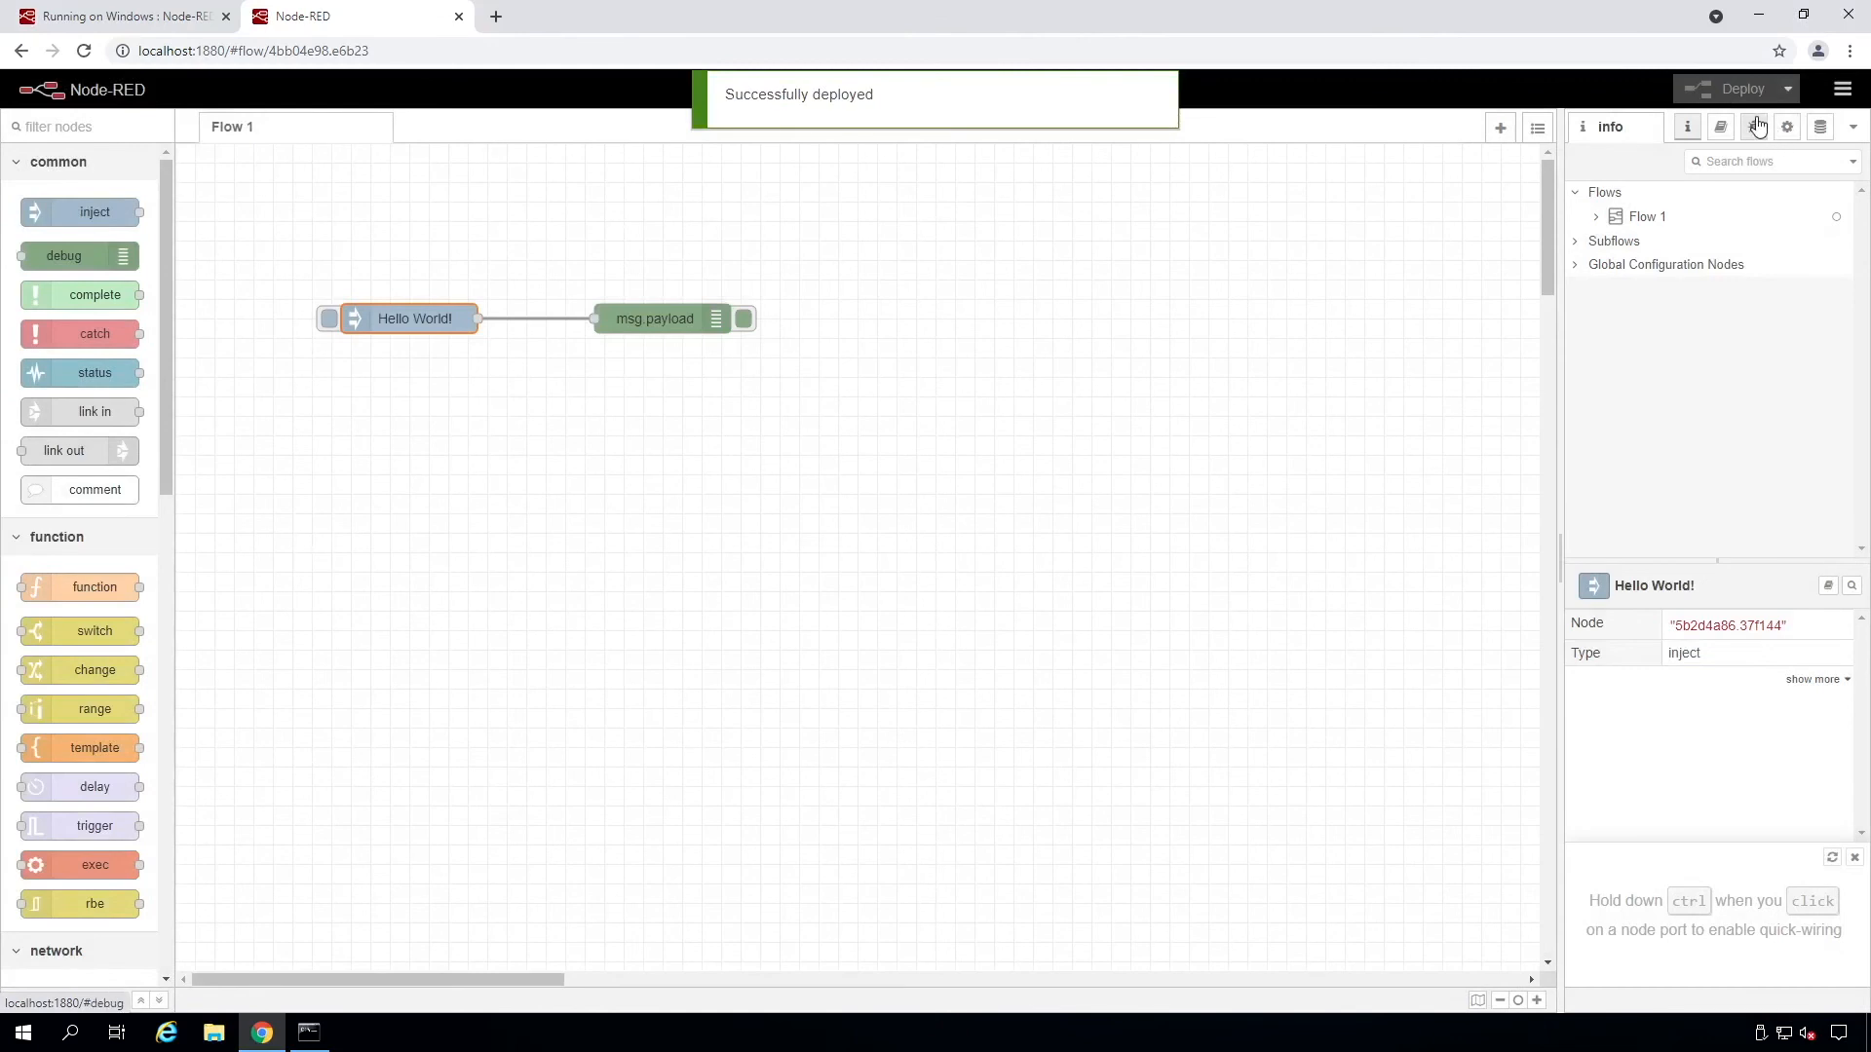
pyautogui.click(1754, 128)
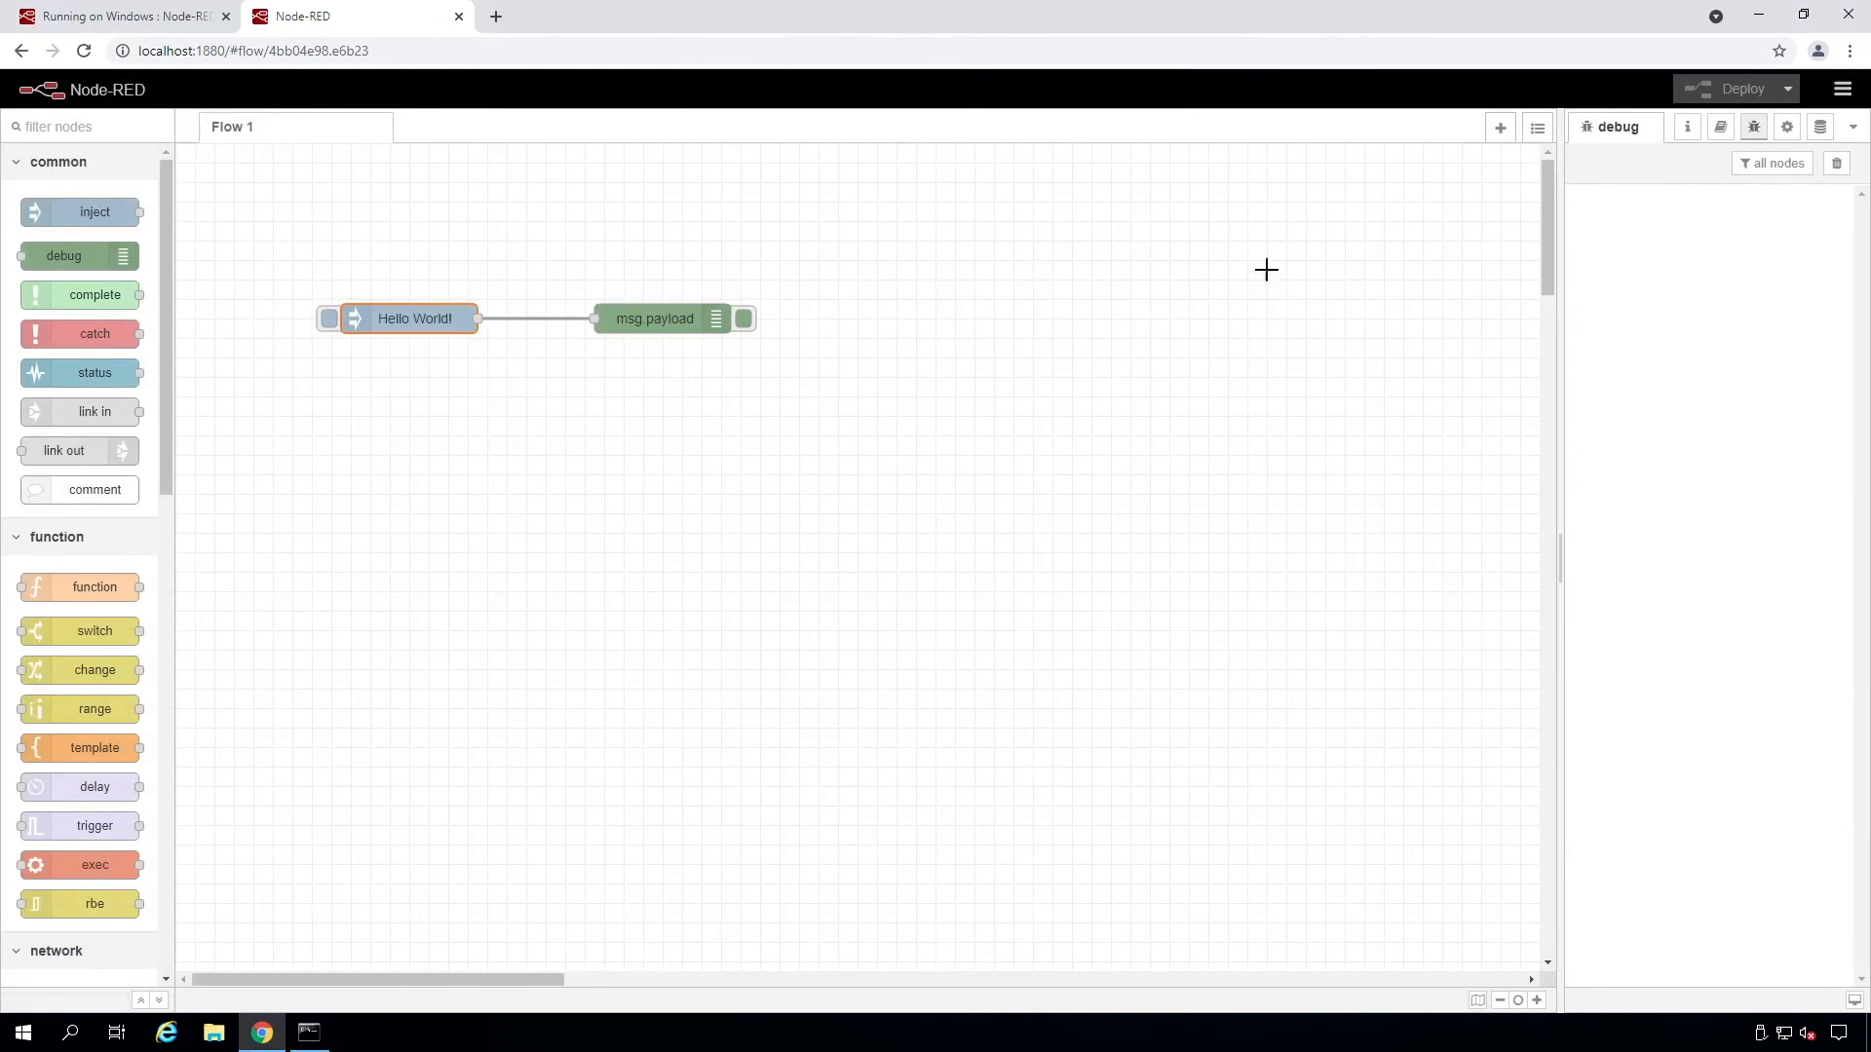
pyautogui.click(329, 320)
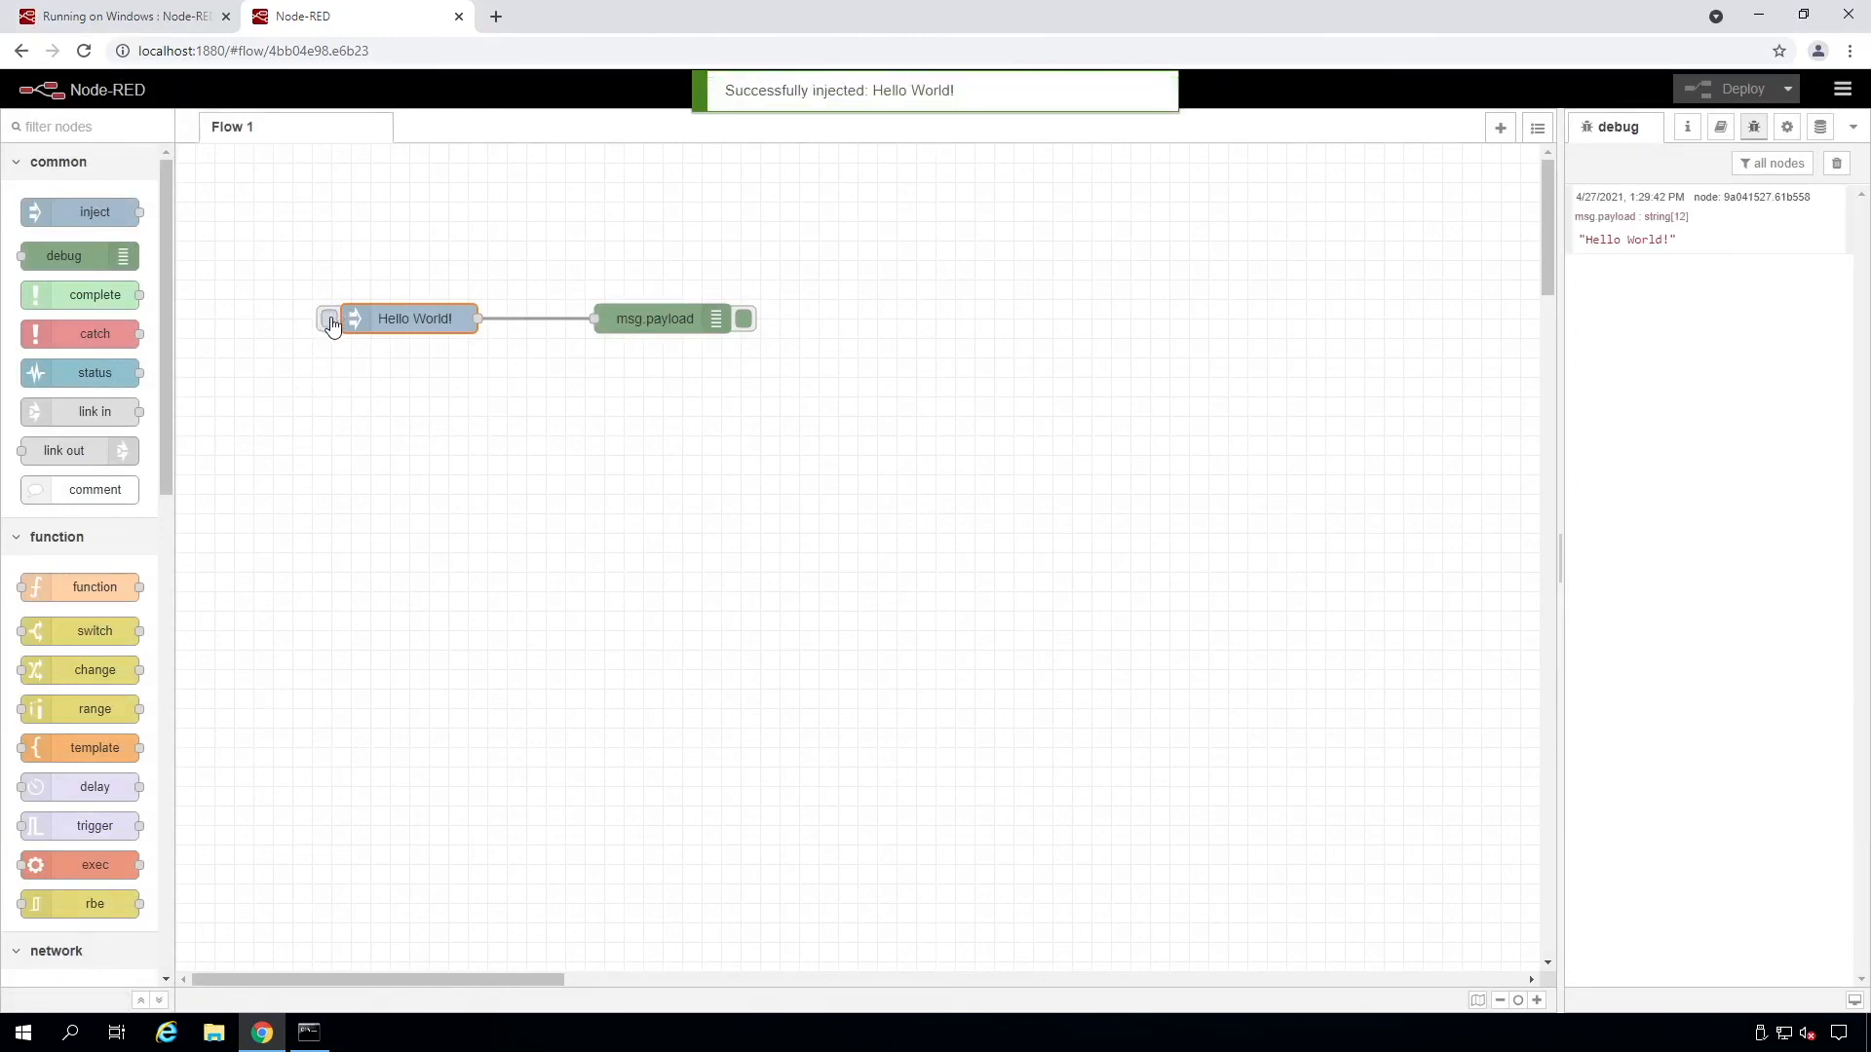